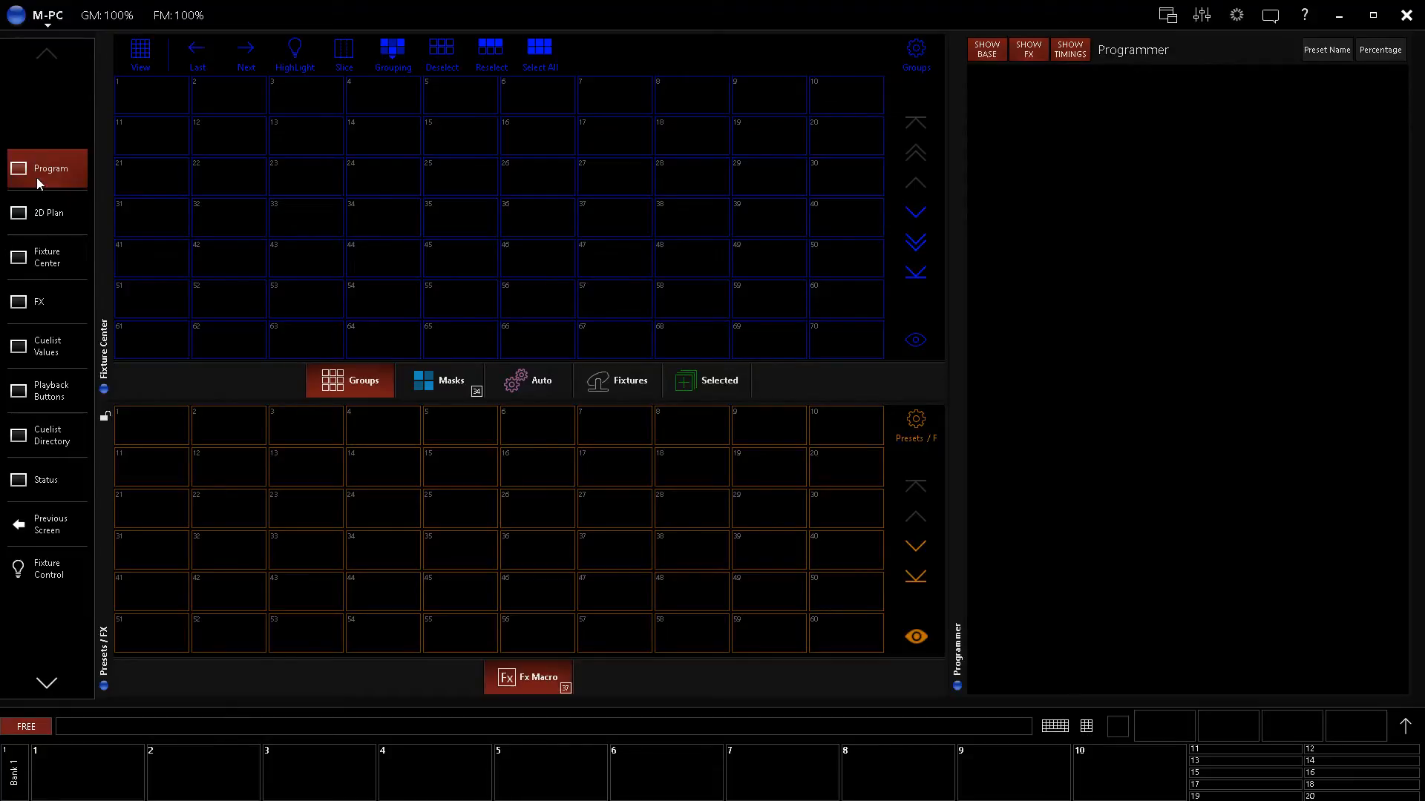
- Compare the window layouts of the Fixture Center and Program screens, ending on the Program screen
{"action": "left_click", "coordinate": [42, 257]}
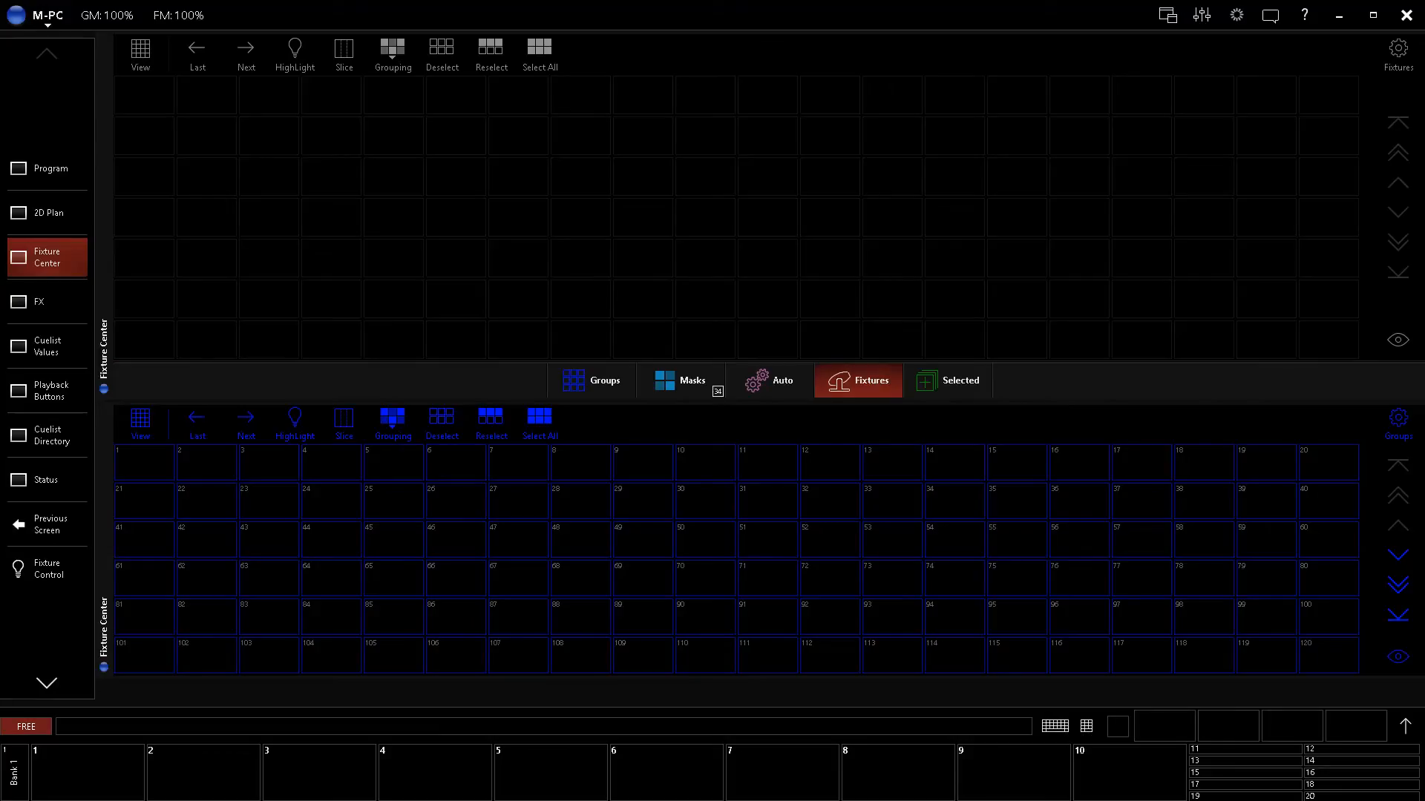
{"action": "left_click", "coordinate": [38, 166]}
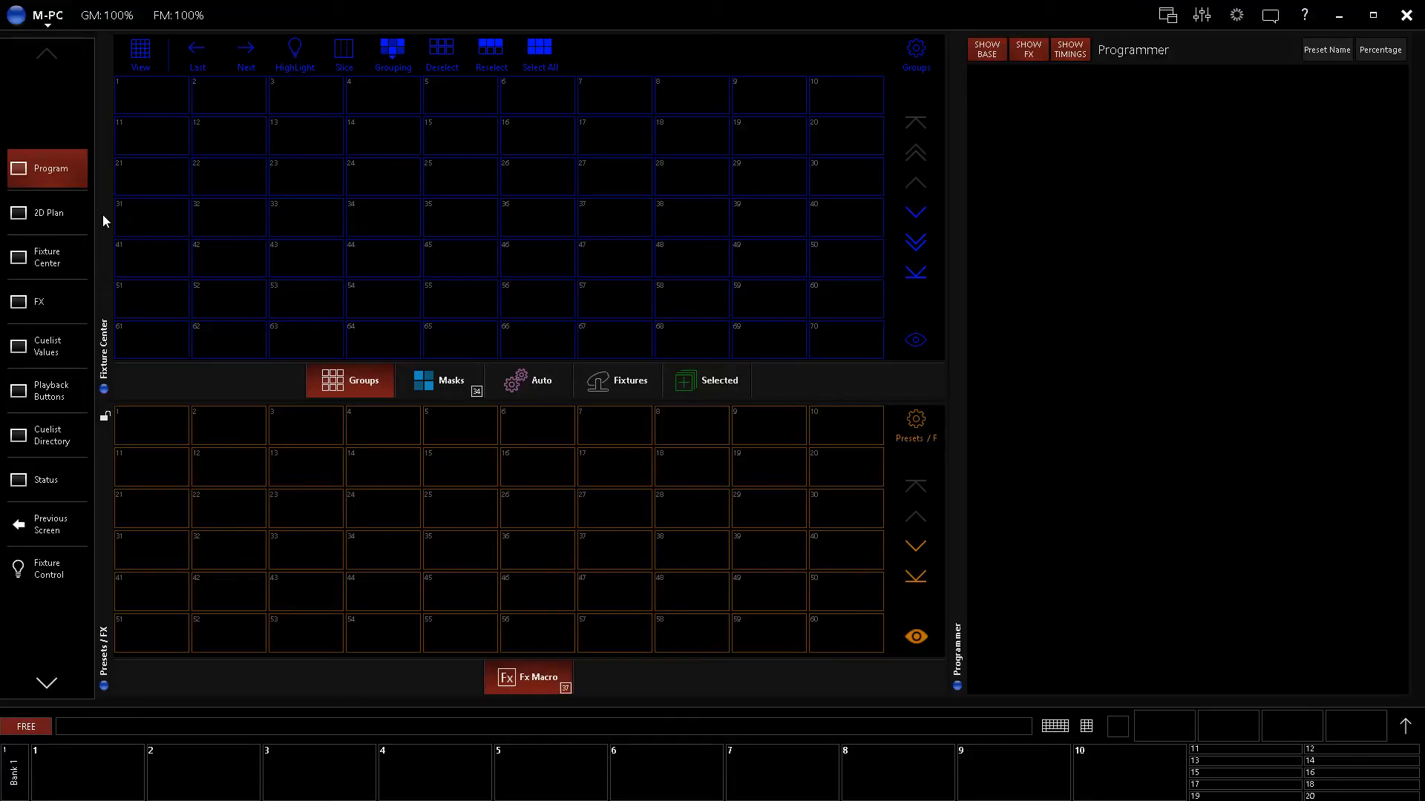
{"action": "left_click", "coordinate": [26, 268]}
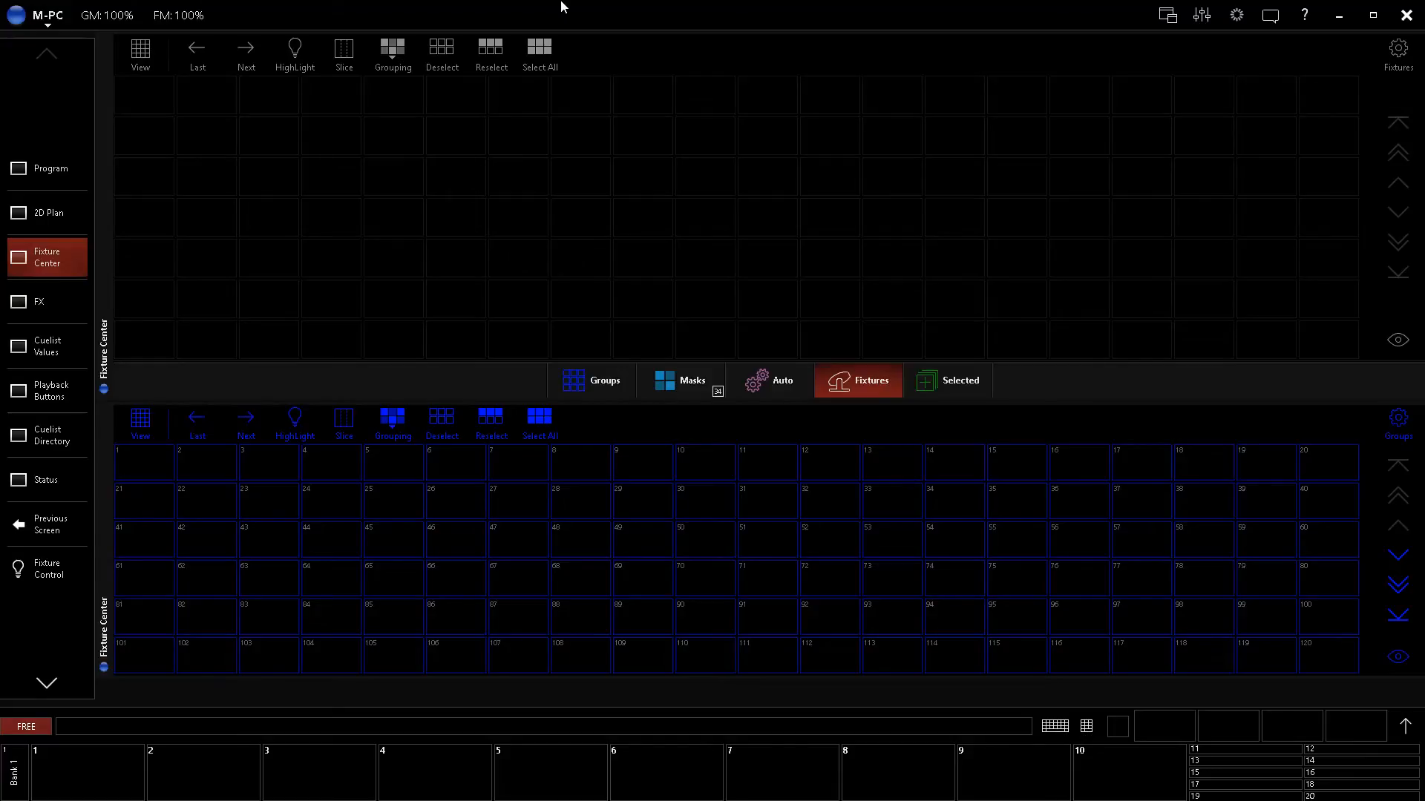
{"action": "left_click", "coordinate": [46, 168]}
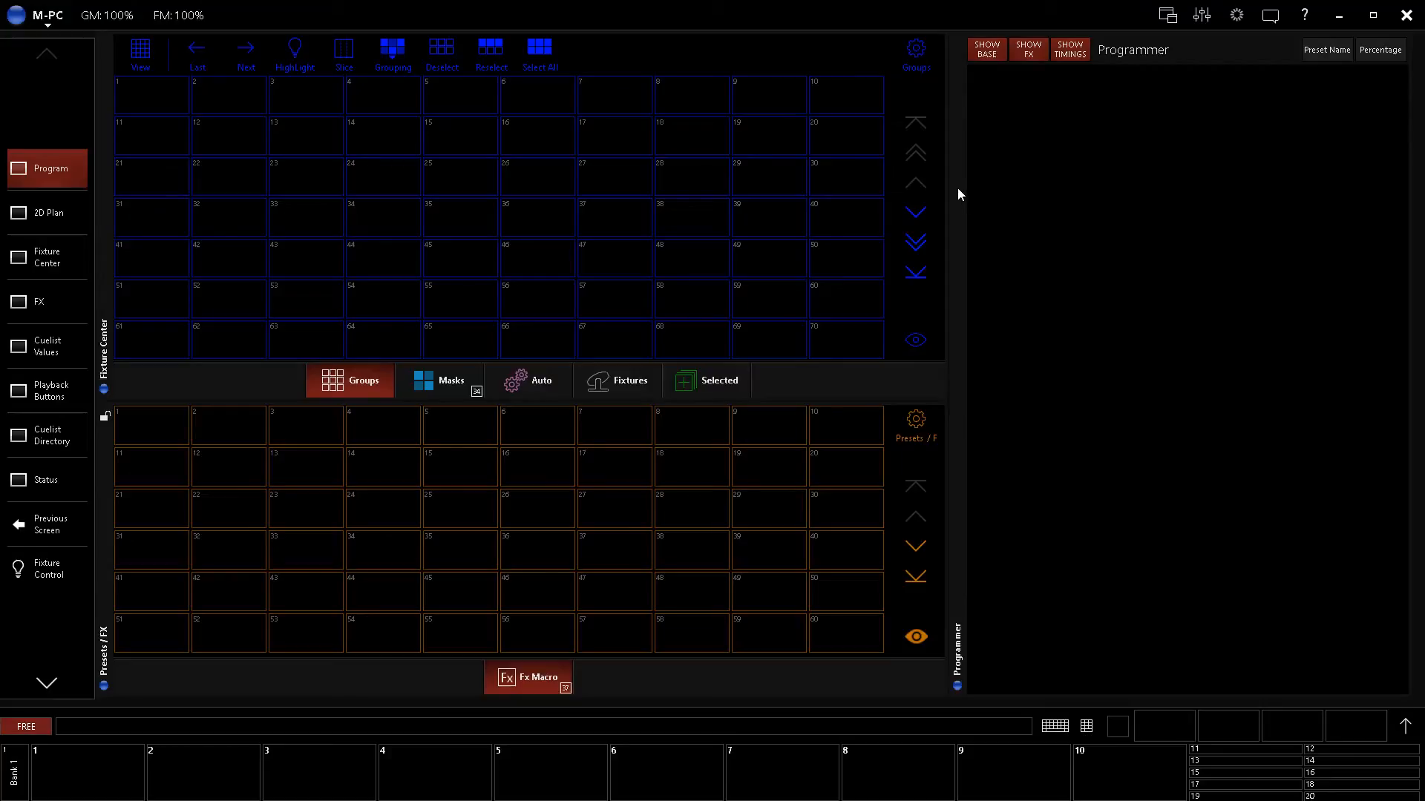
- Unlock the screens and narrow the Programmer window from its inner edge to free space on the Program screen
{"action": "left_click", "coordinate": [48, 22]}
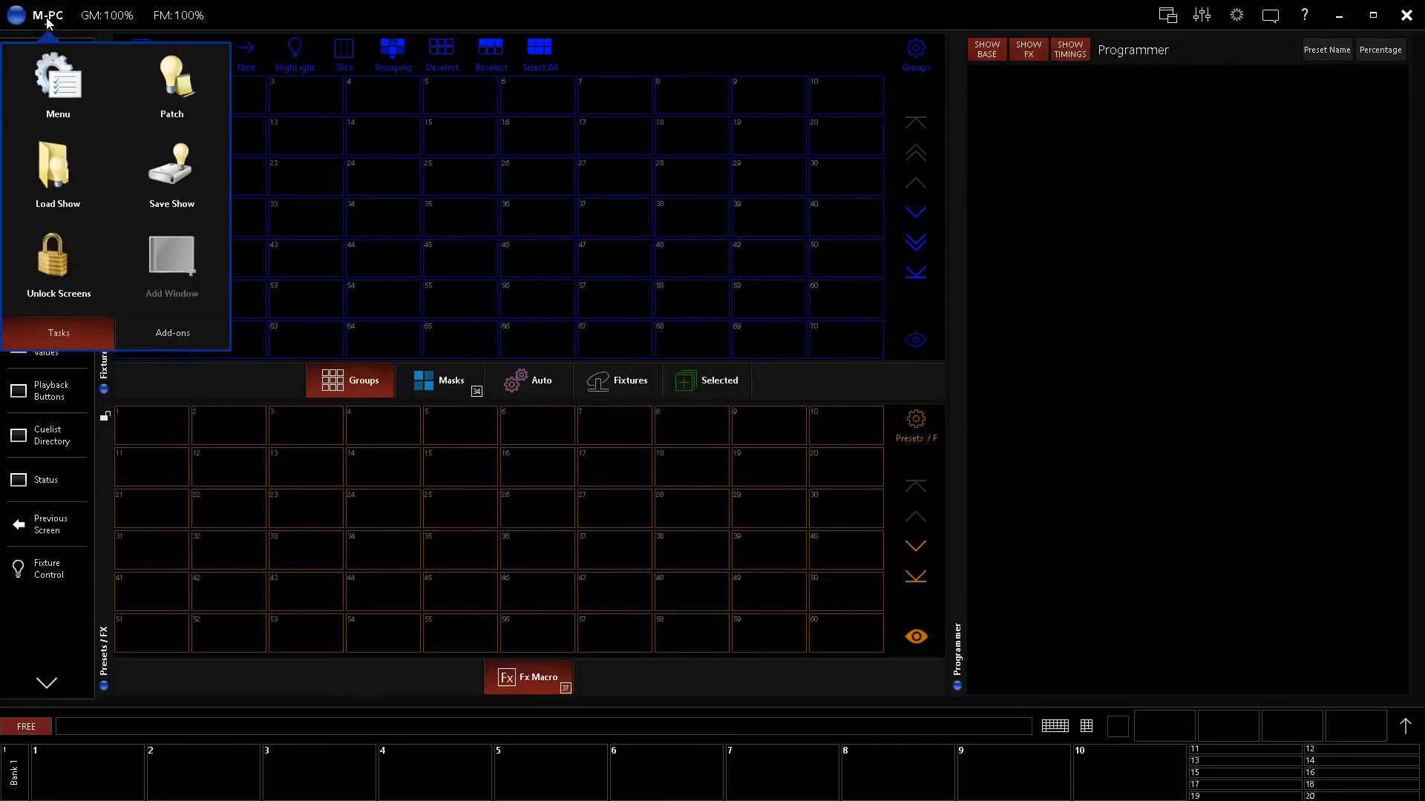
{"action": "left_click", "coordinate": [66, 252]}
{"action": "left_click", "coordinate": [53, 14]}
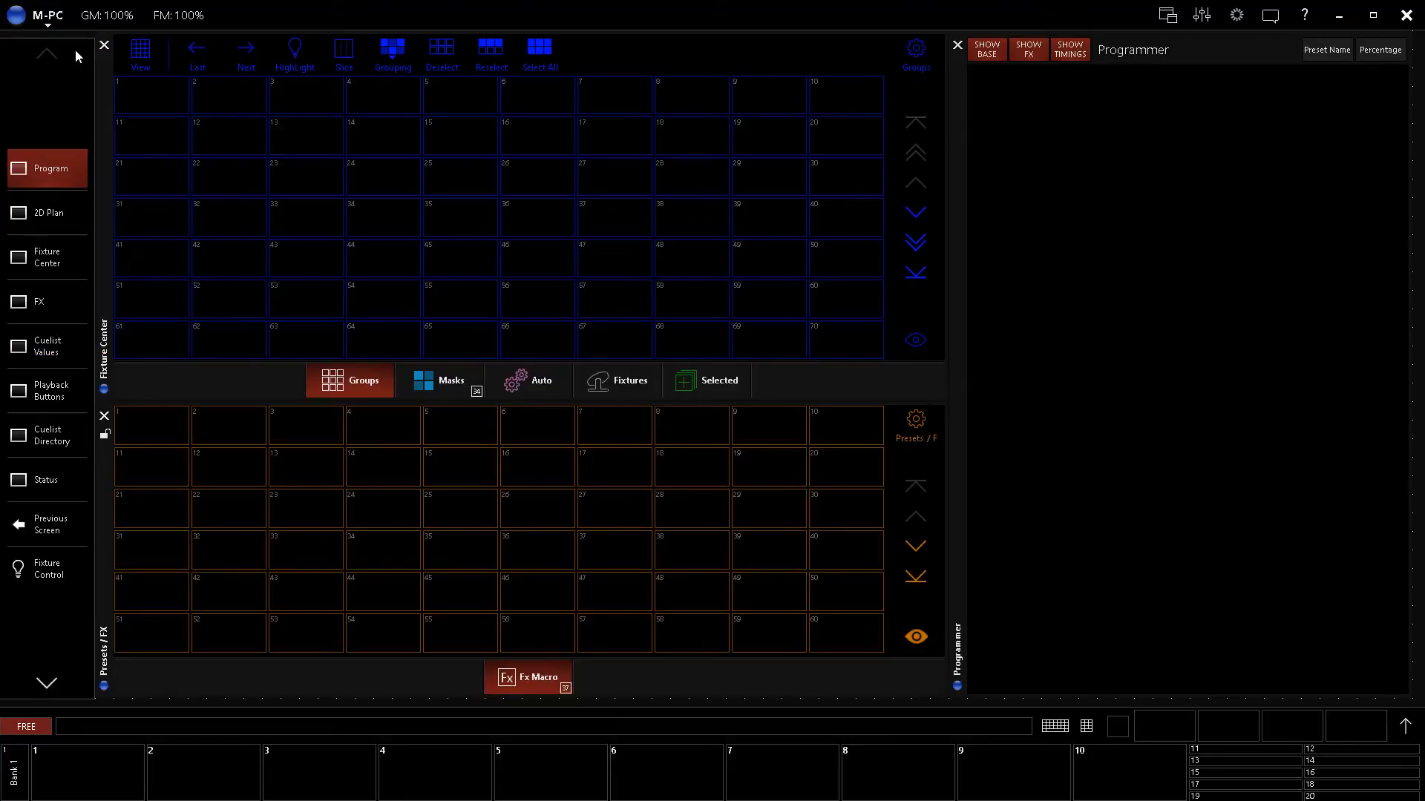
{"action": "left_click_drag", "start_coordinate": [947, 376], "coordinate": [1247, 398]}
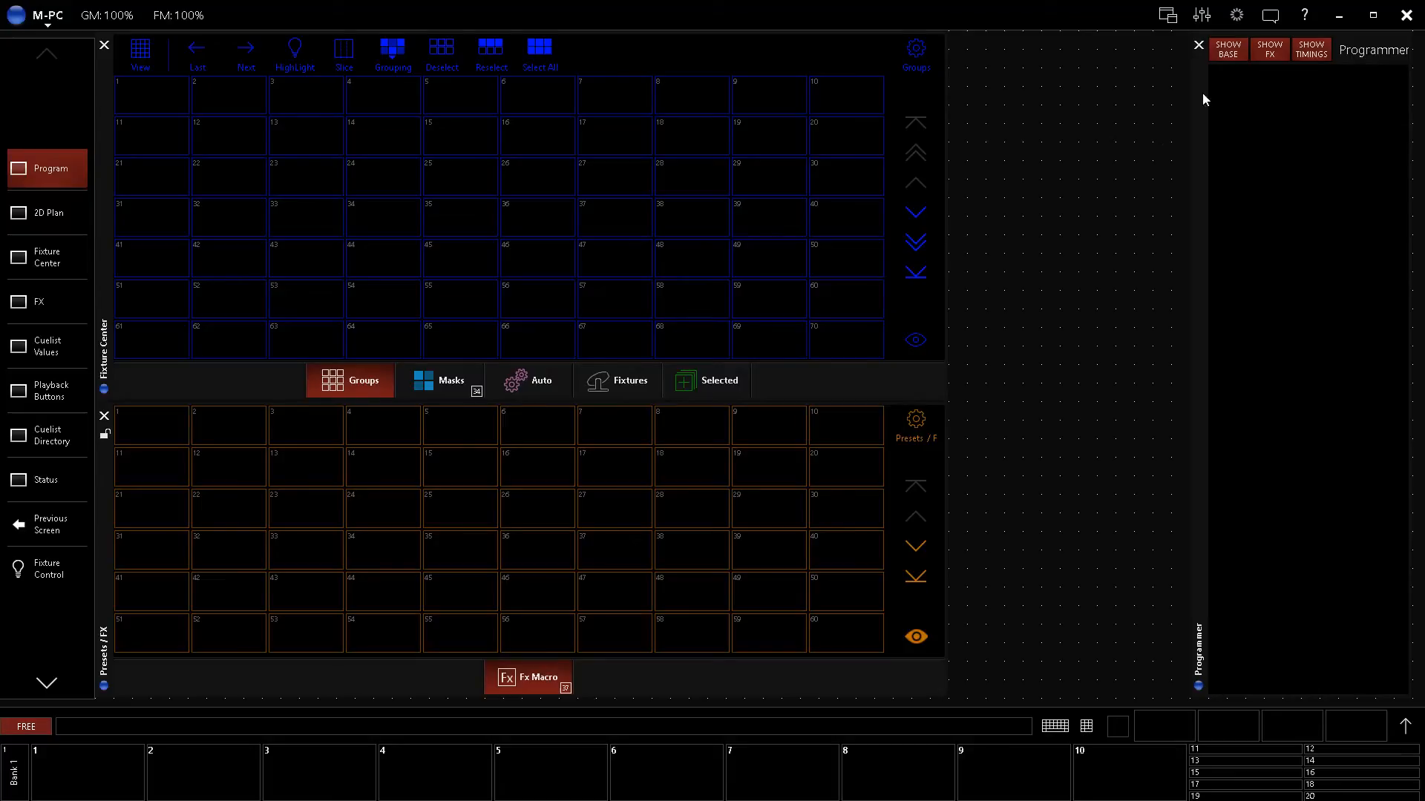
- Add a Selected Fixtures window in the empty area beside the Programmer window
{"action": "left_click", "coordinate": [39, 17]}
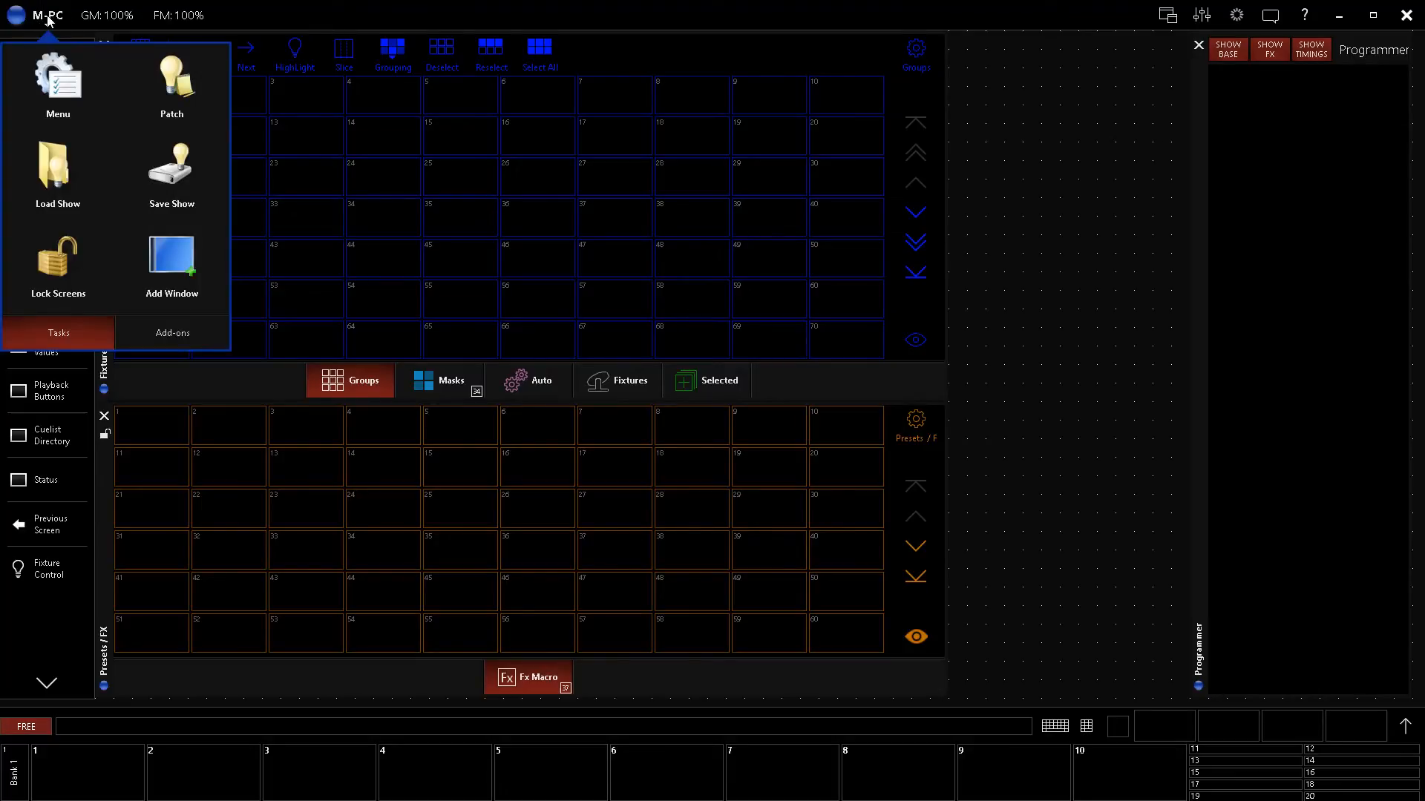
{"action": "left_click", "coordinate": [173, 260]}
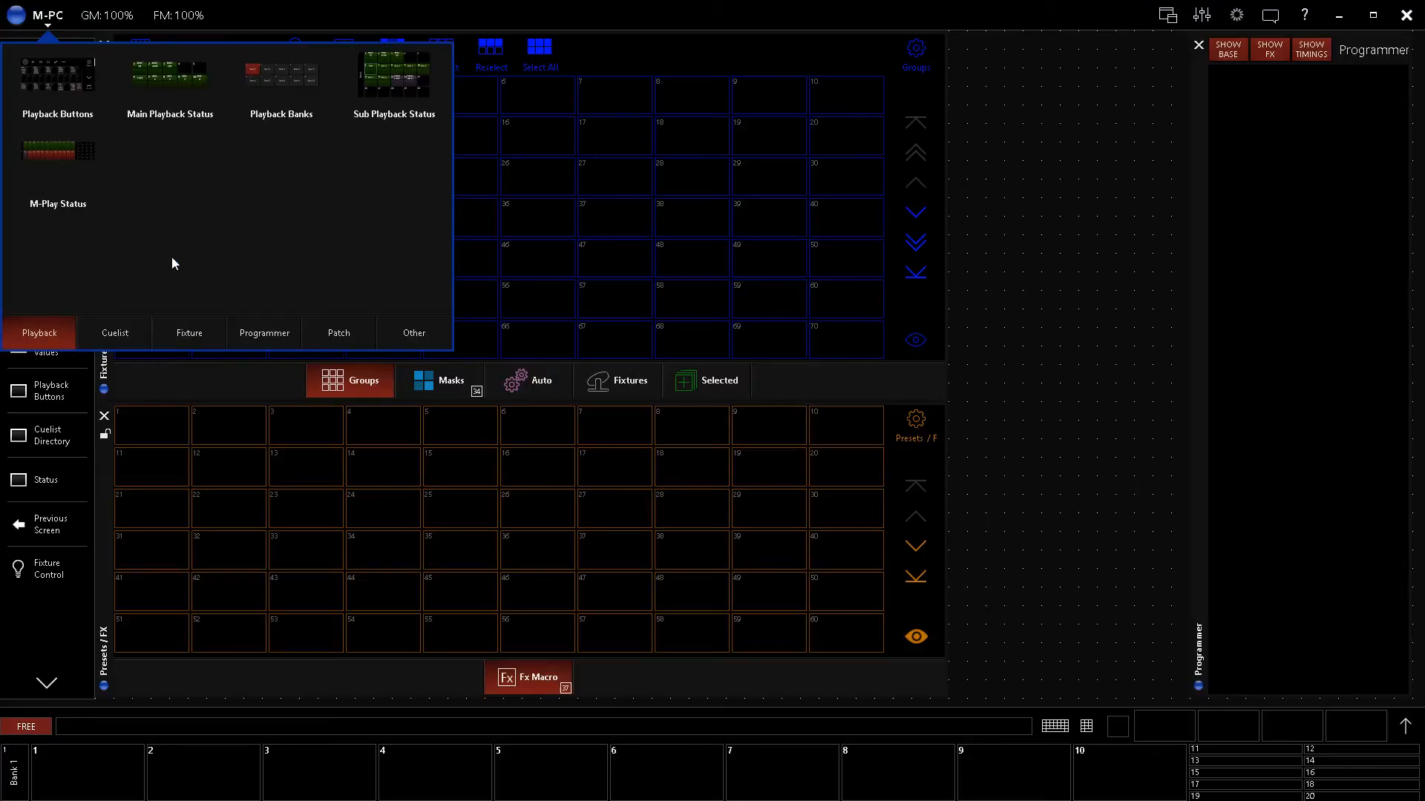
{"action": "left_click", "coordinate": [173, 334]}
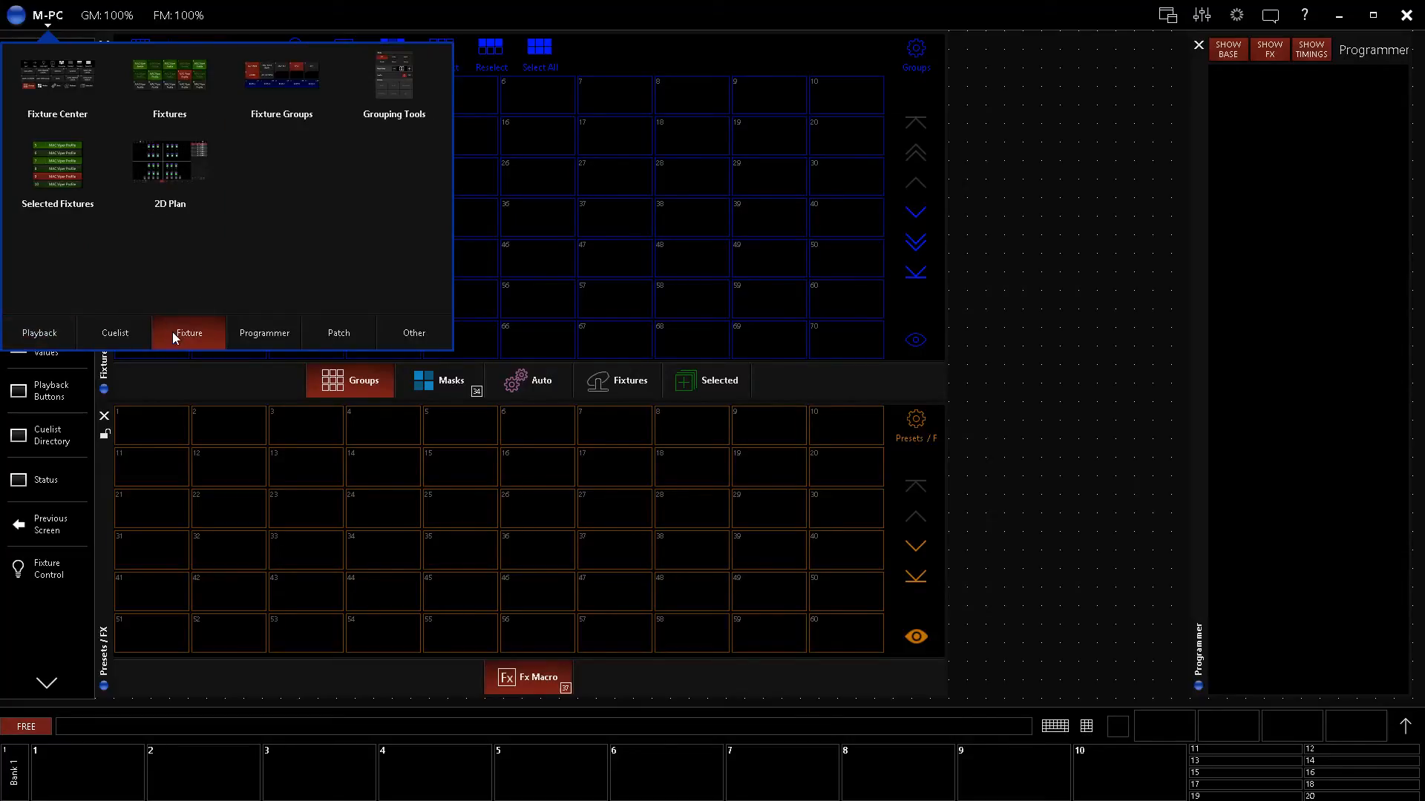
{"action": "left_click", "coordinate": [49, 158]}
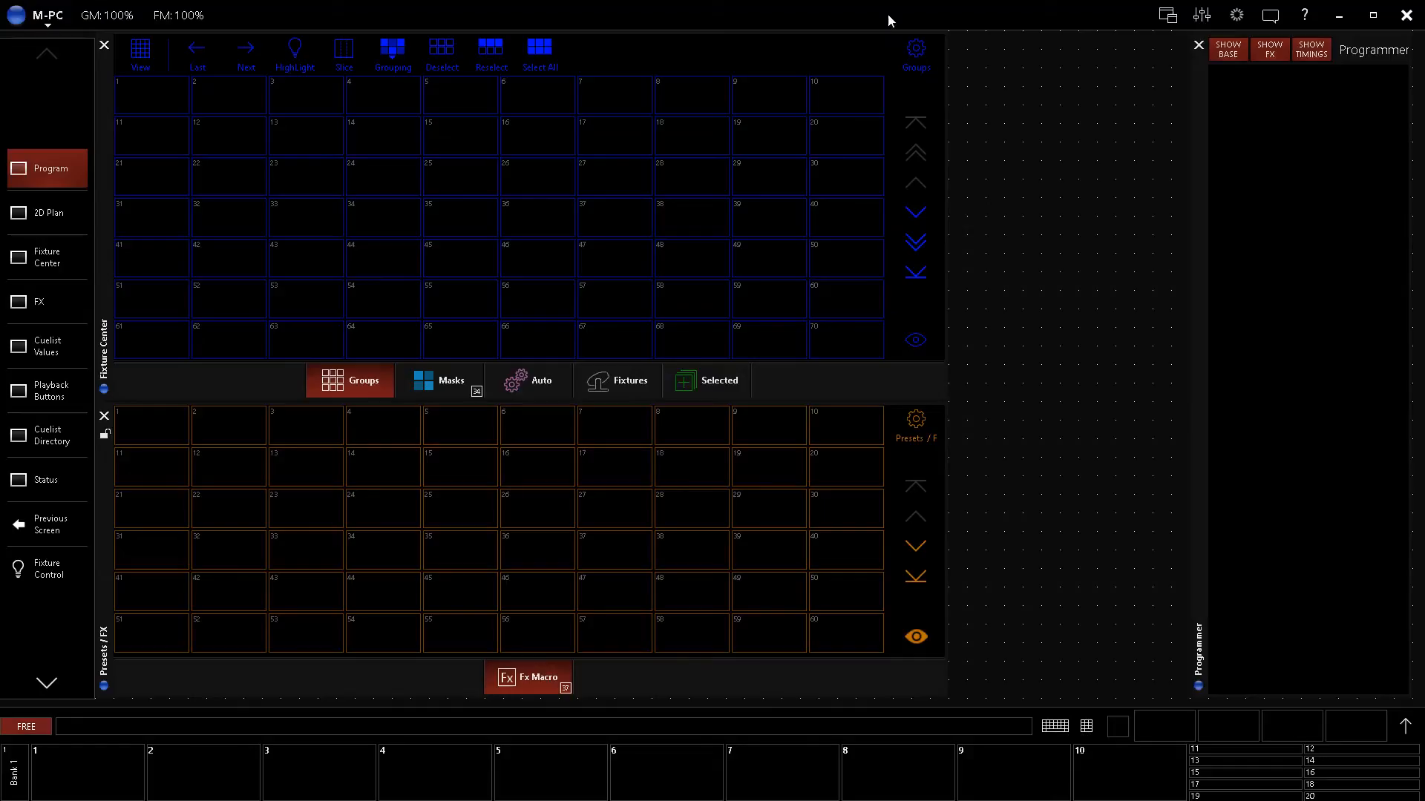
{"action": "left_click", "coordinate": [948, 30]}
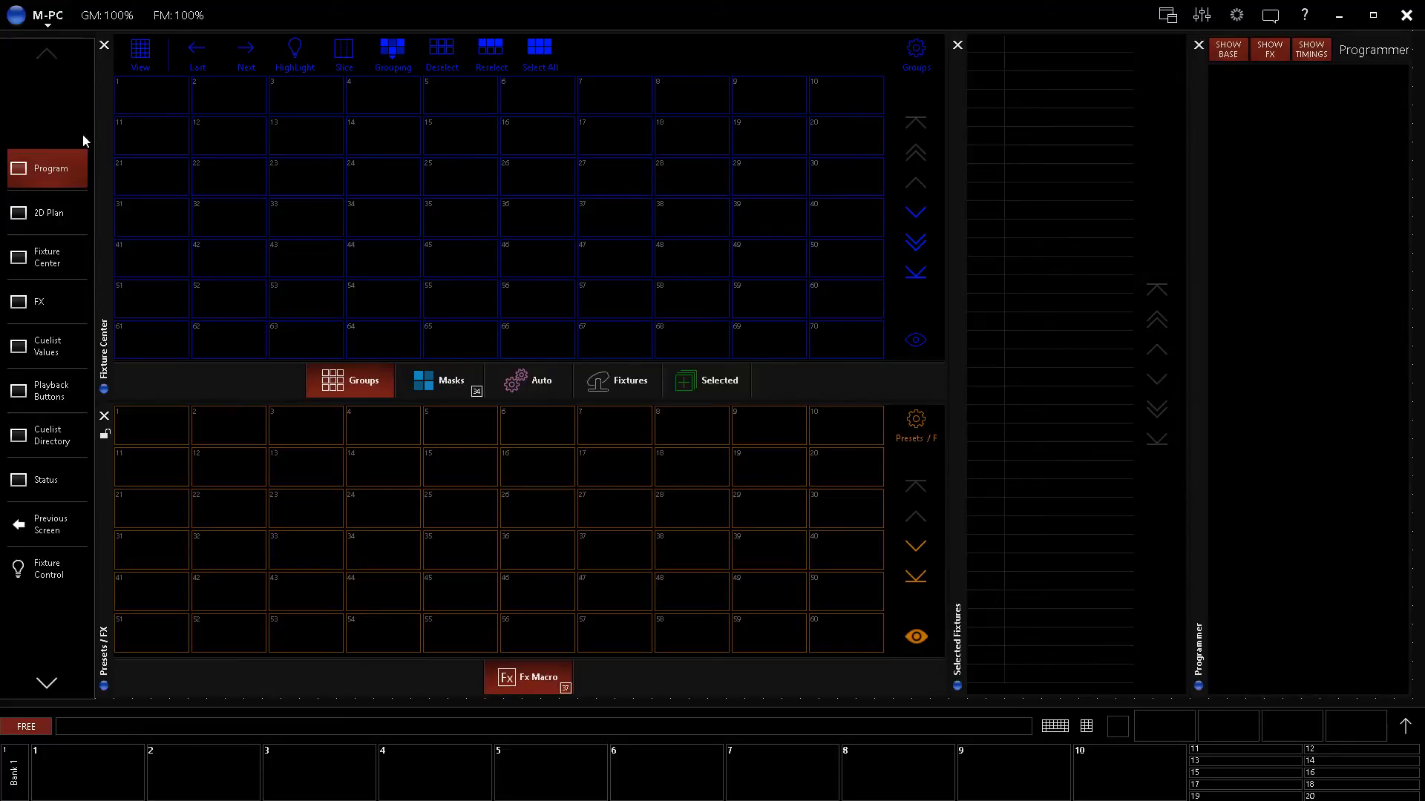
- Record the current window layout to the Program screen under the name Program, and lock the screens
{"action": "right_click", "coordinate": [43, 175]}
{"action": "left_click", "coordinate": [124, 148]}
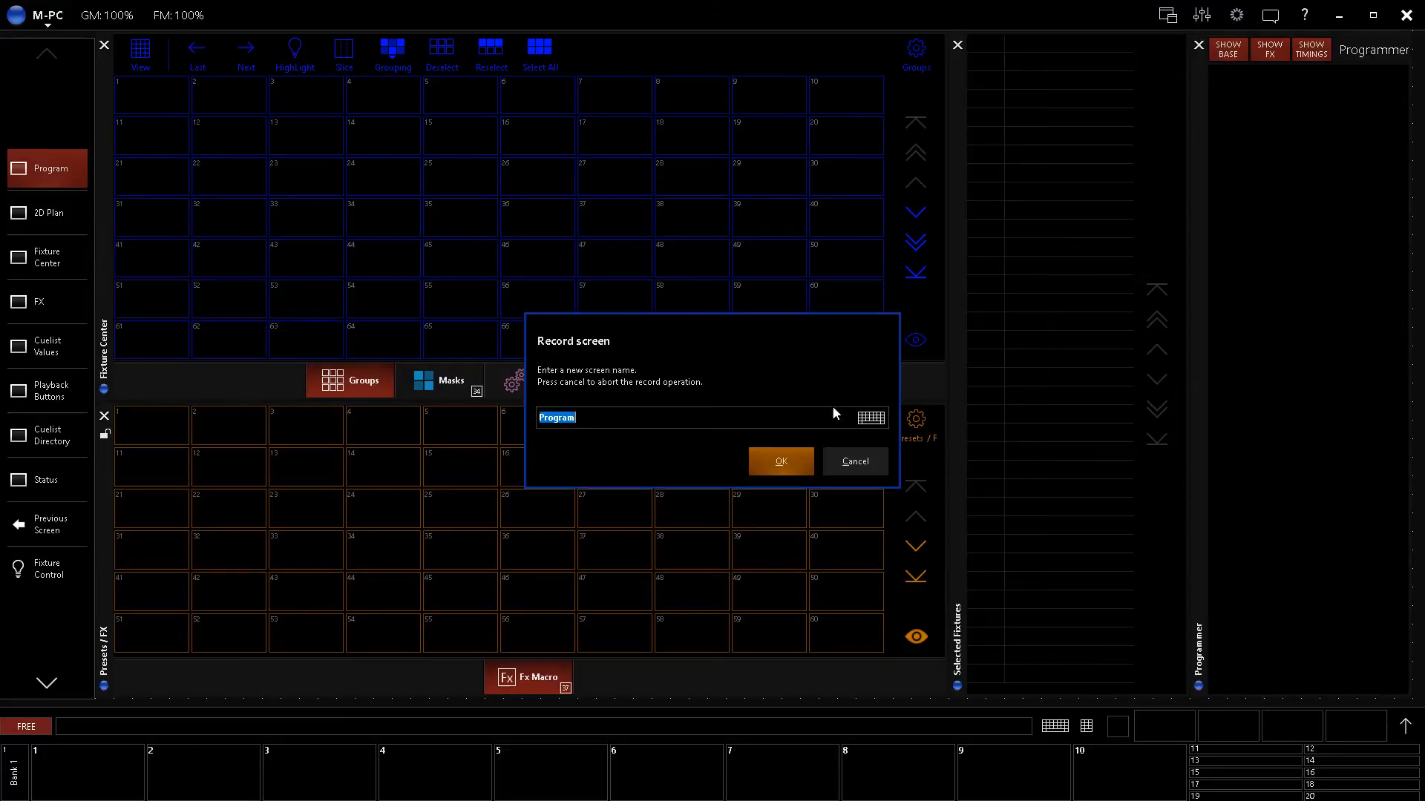
{"action": "left_click", "coordinate": [767, 457]}
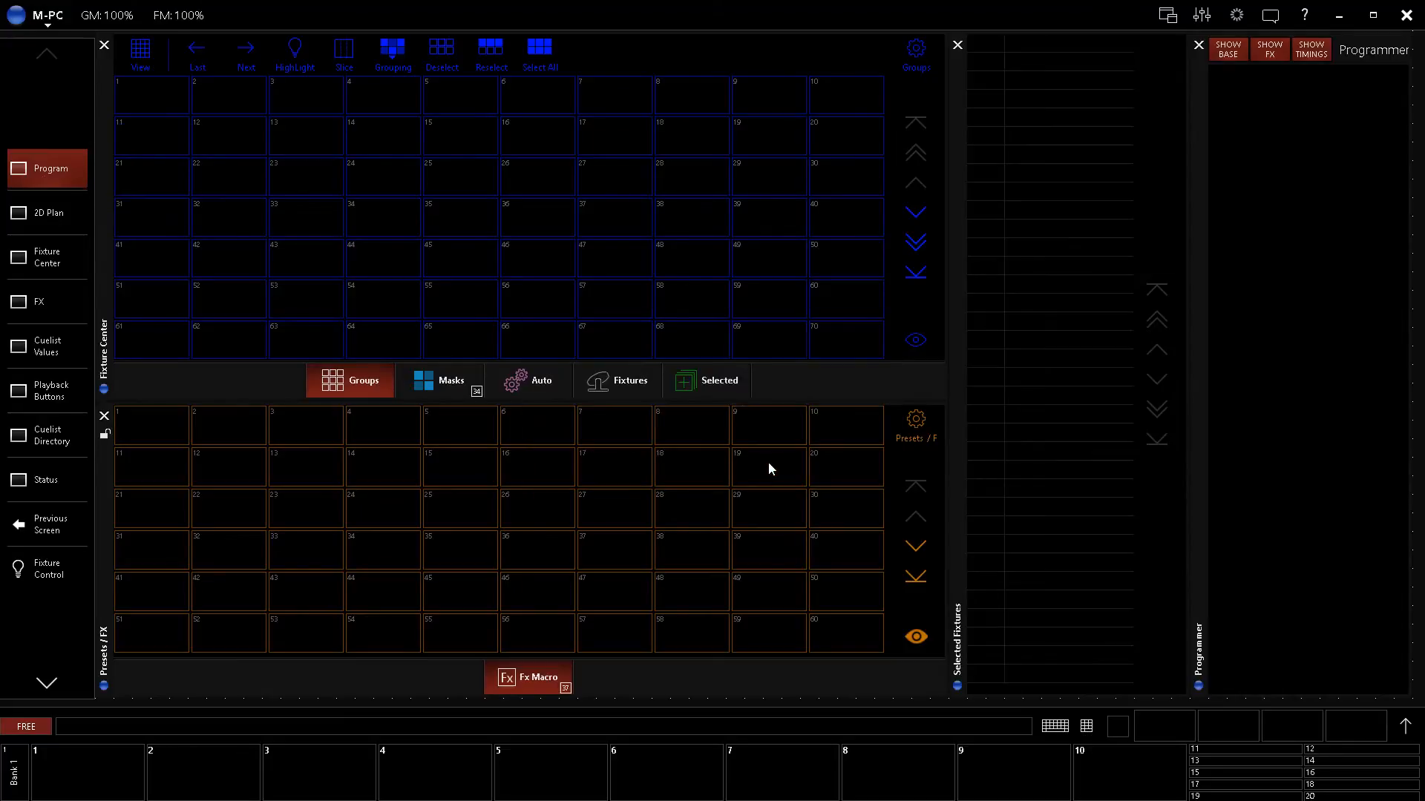
{"action": "left_click", "coordinate": [47, 19]}
{"action": "left_click", "coordinate": [49, 277]}
- Open the show's patch for editing from the show information and start adding a new fixture
{"action": "left_click", "coordinate": [51, 18]}
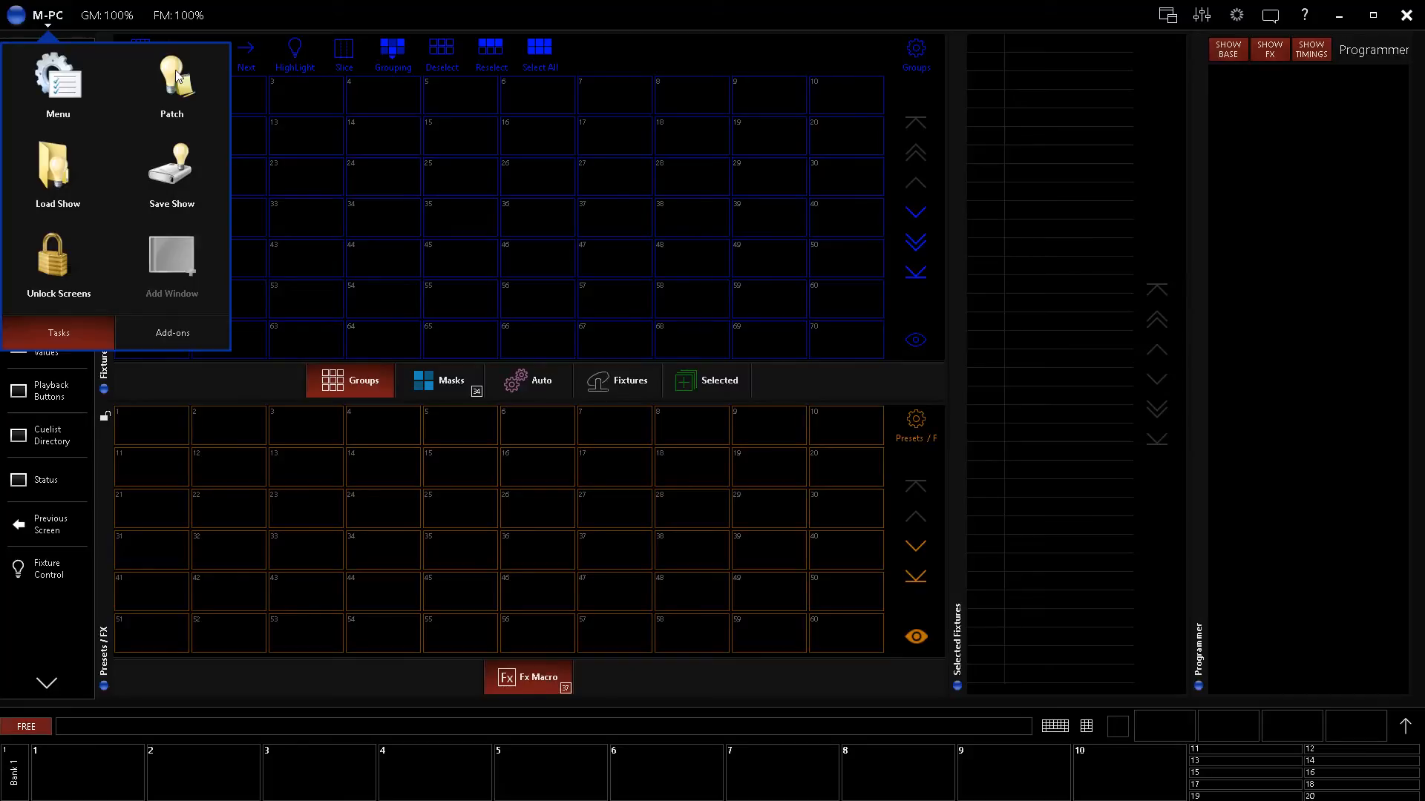
{"action": "left_click", "coordinate": [56, 84]}
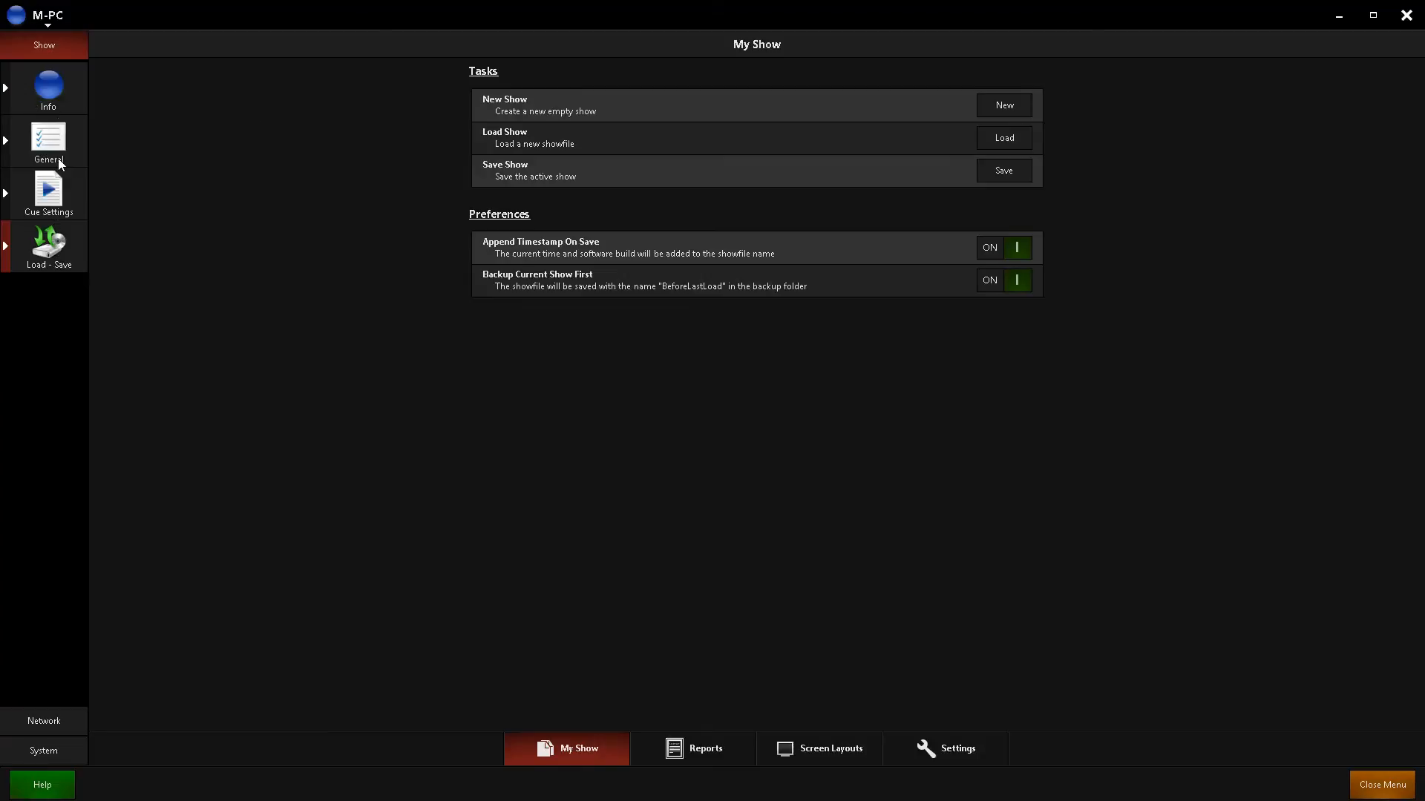
{"action": "left_click", "coordinate": [55, 87]}
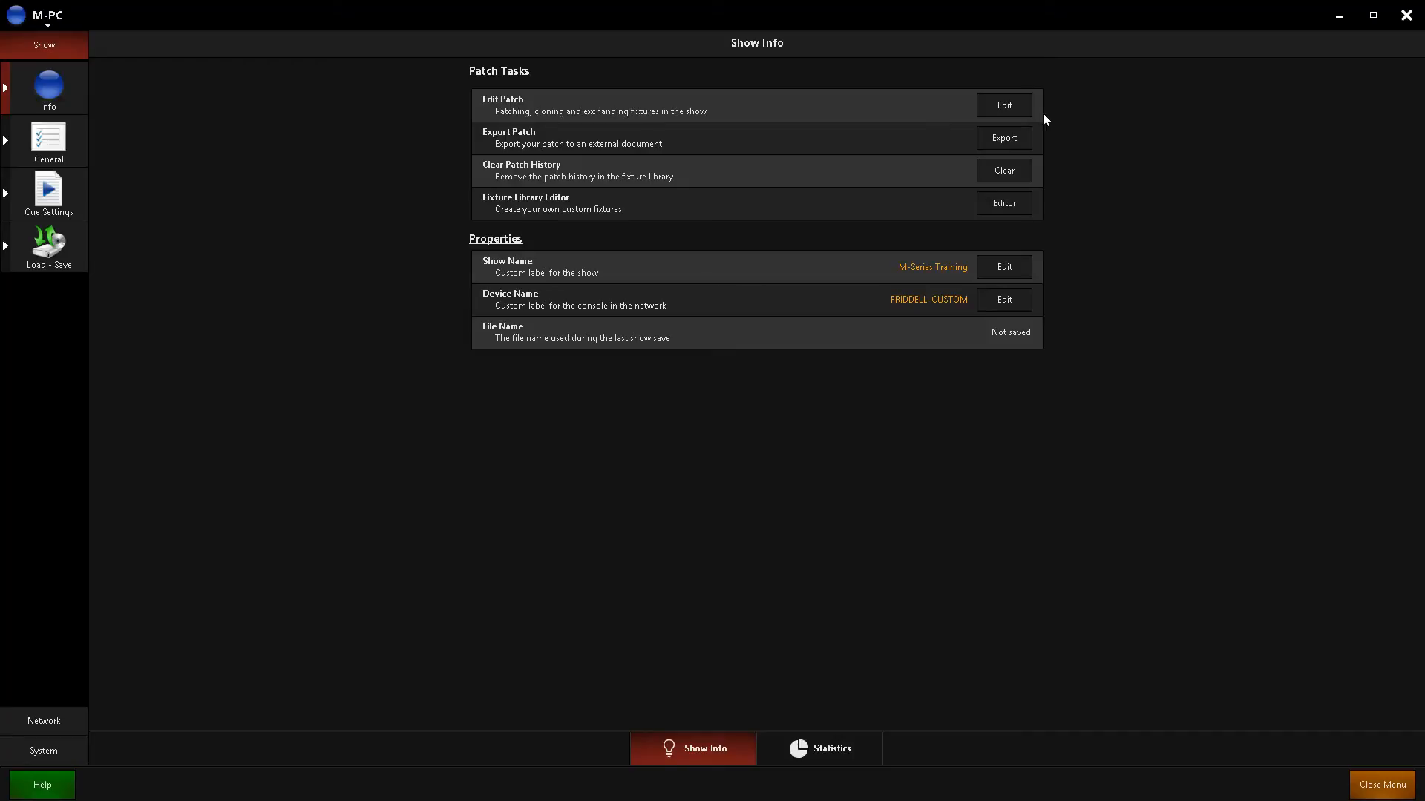
{"action": "left_click", "coordinate": [1010, 106]}
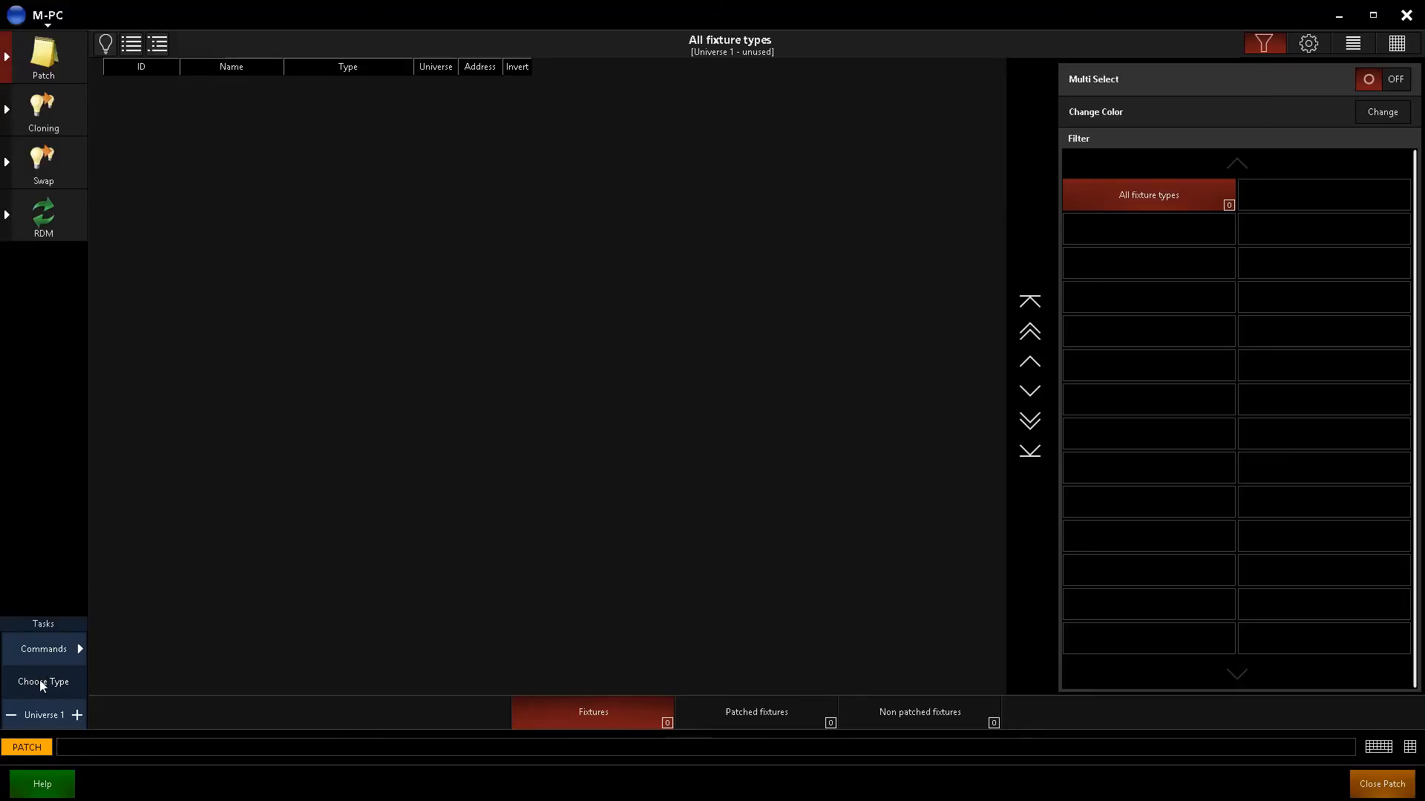
{"action": "left_click", "coordinate": [82, 651]}
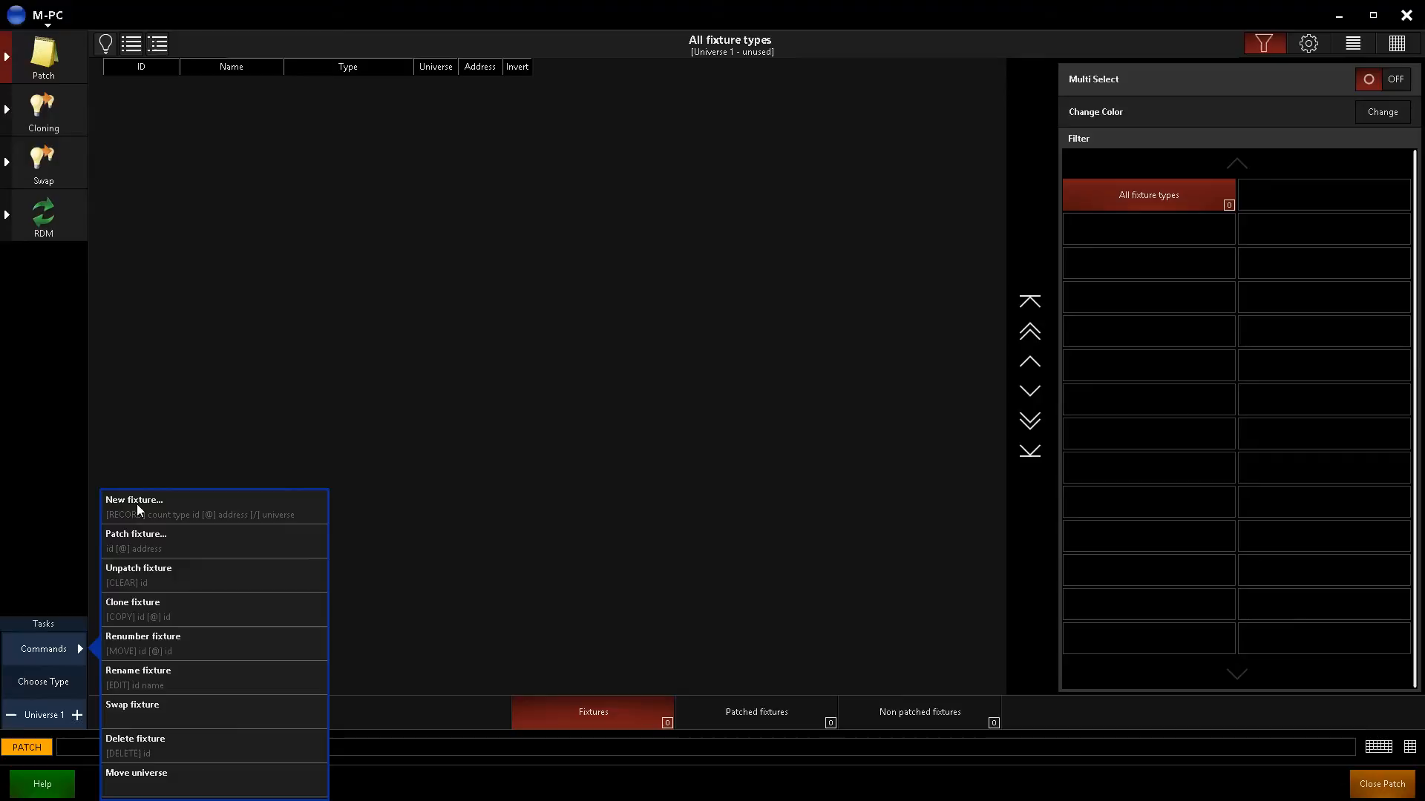
{"action": "left_click", "coordinate": [172, 502]}
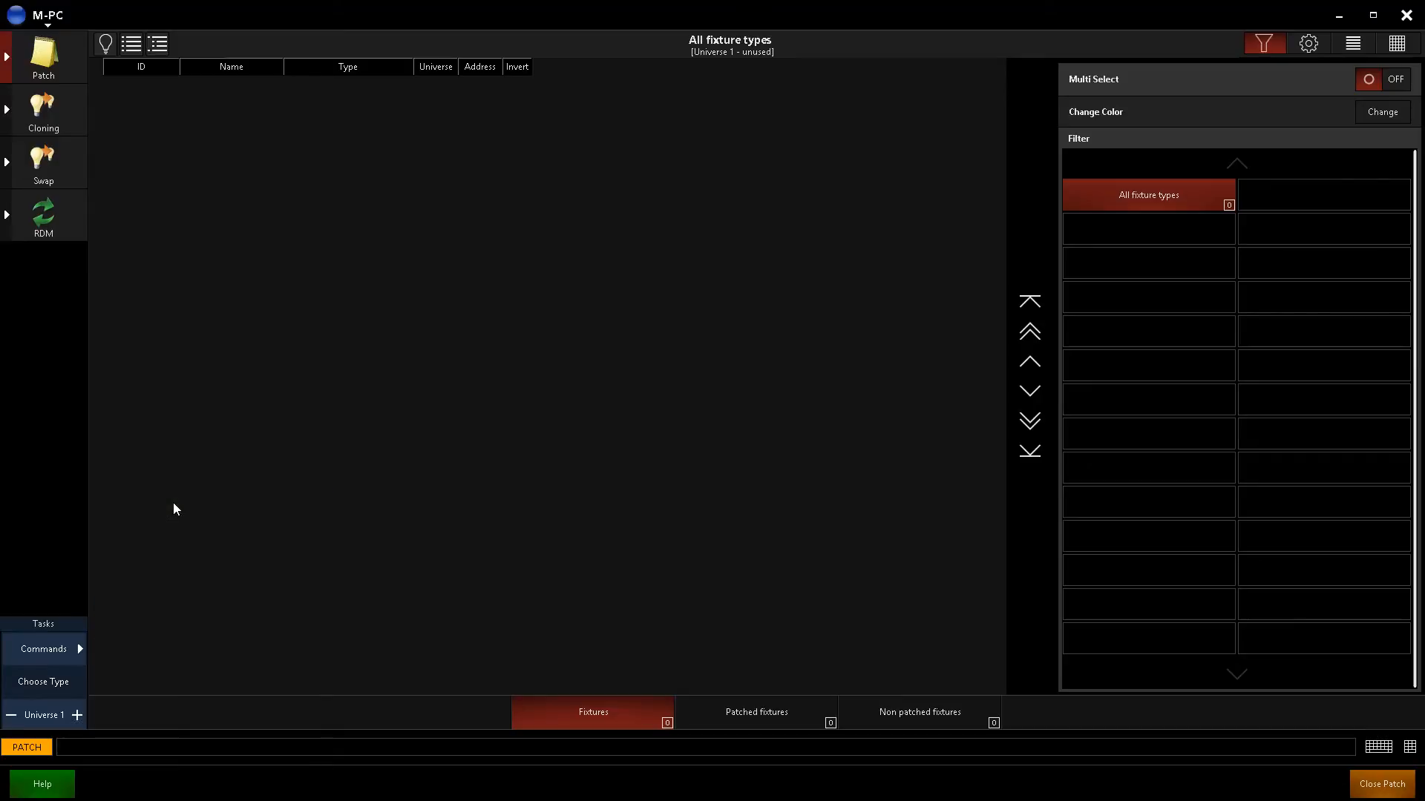
{"action": "left_click_drag", "start_coordinate": [515, 369], "coordinate": [687, 132]}
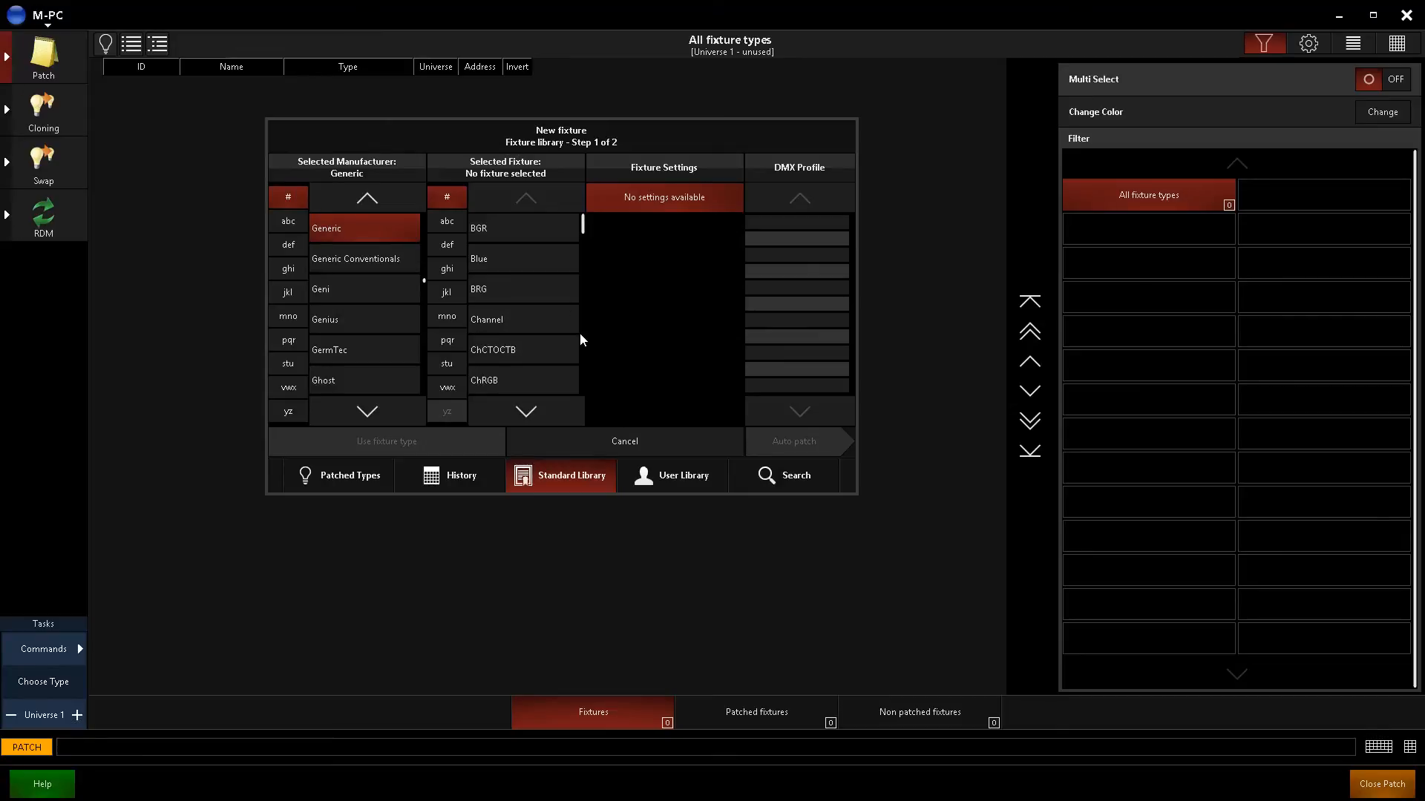
- Select the PAR 64 from Generic Conventionals in the standard fixture library and continue to auto patch
{"action": "left_click", "coordinate": [497, 321]}
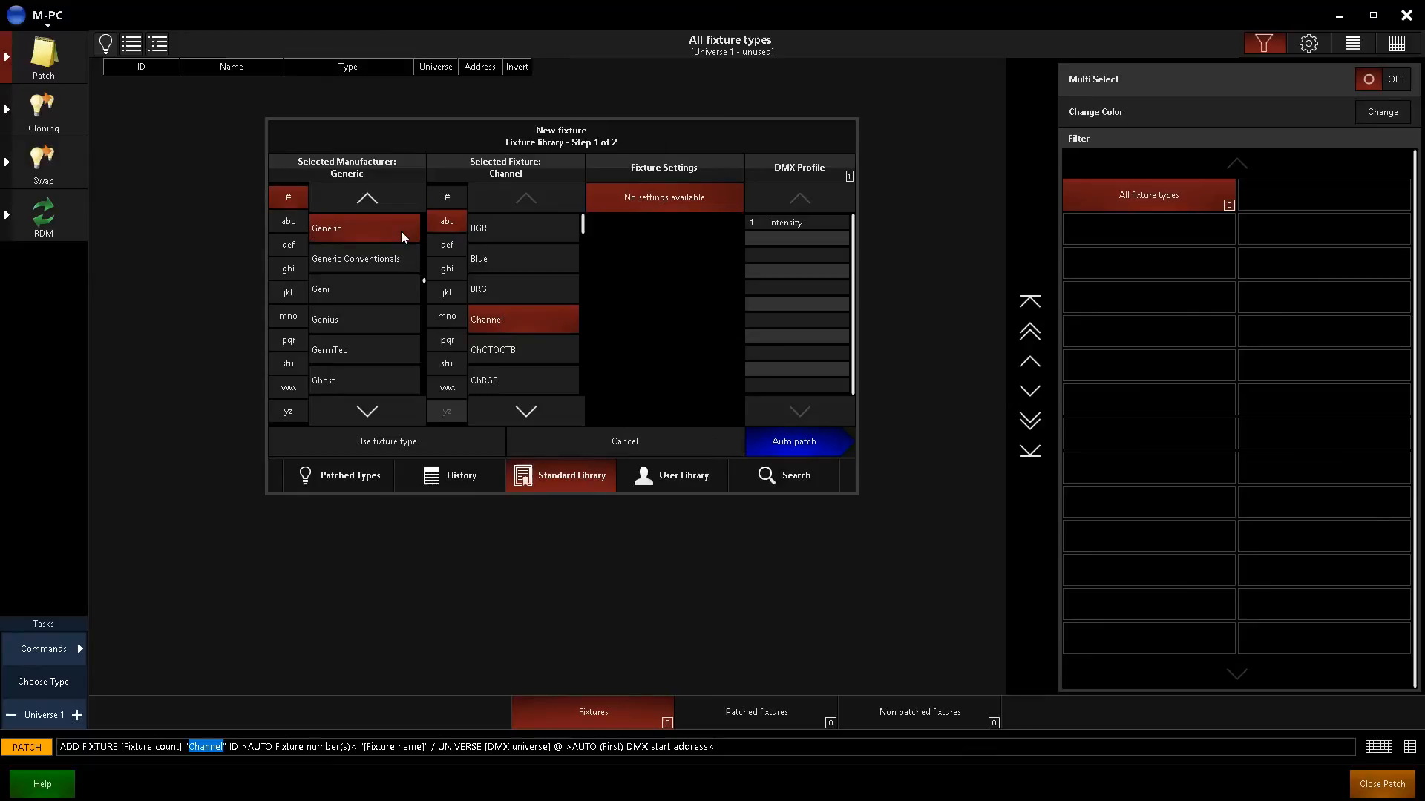
{"action": "left_click", "coordinate": [345, 261]}
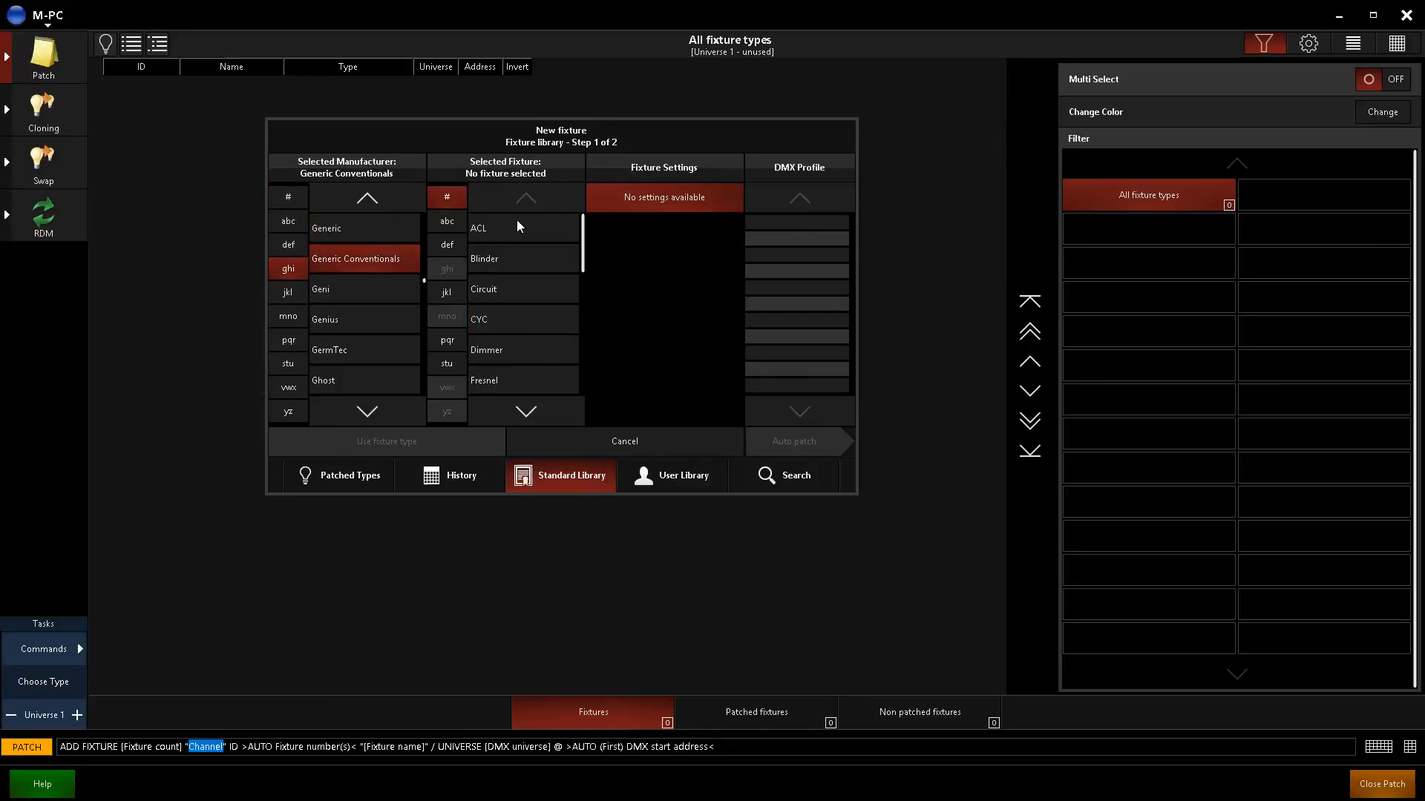
{"action": "left_click", "coordinate": [520, 412]}
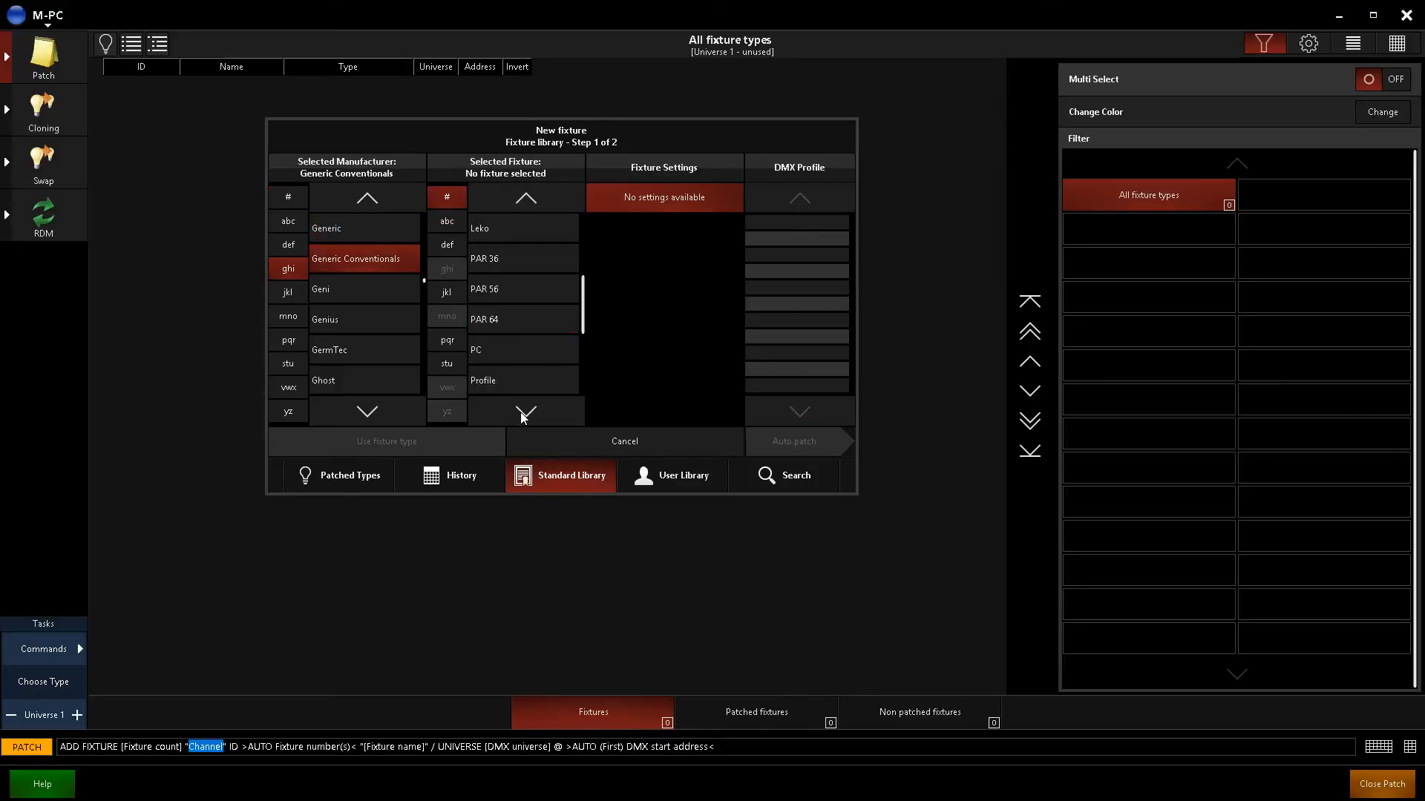
{"action": "left_click", "coordinate": [520, 412]}
{"action": "left_click", "coordinate": [524, 199]}
{"action": "left_click", "coordinate": [526, 198]}
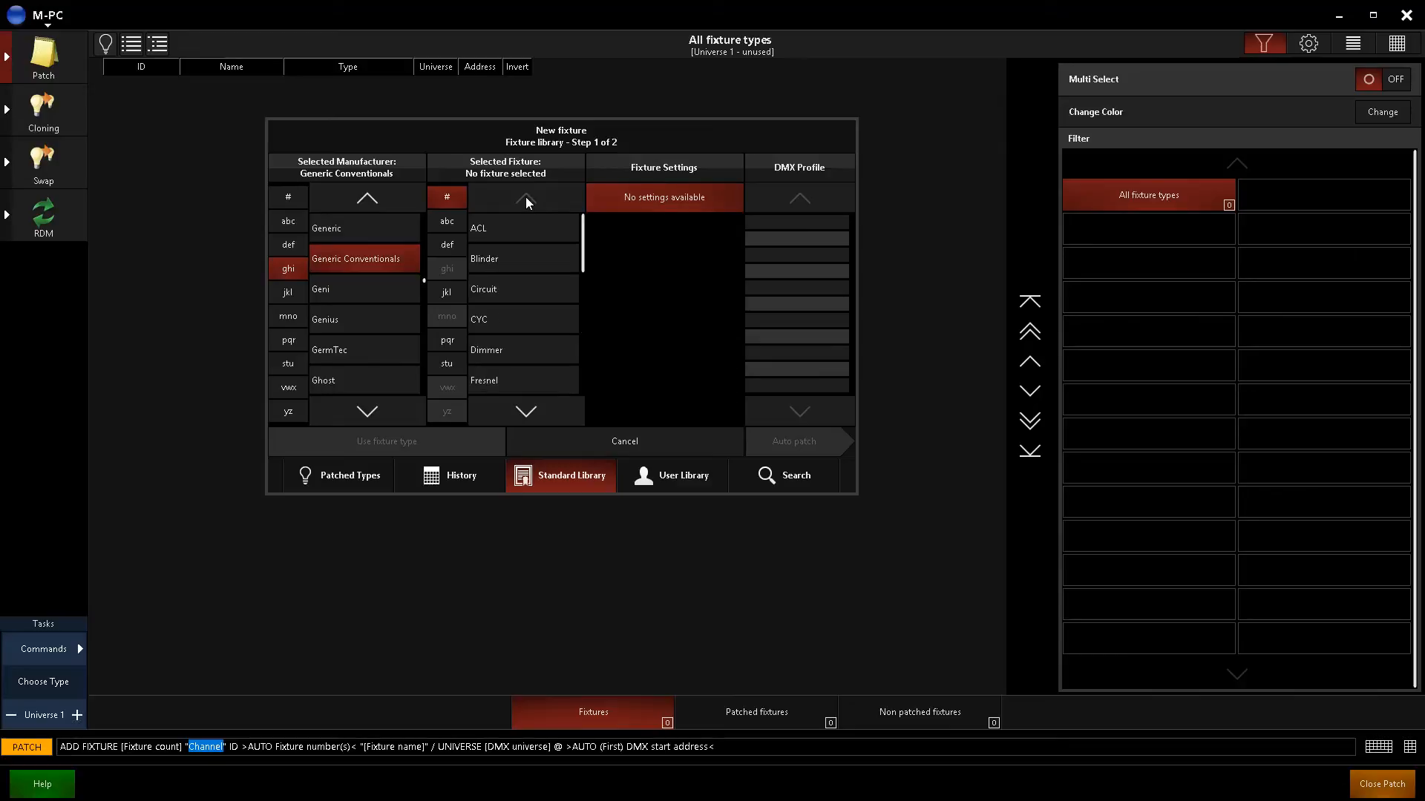
{"action": "left_click", "coordinate": [526, 412]}
{"action": "left_click", "coordinate": [496, 318]}
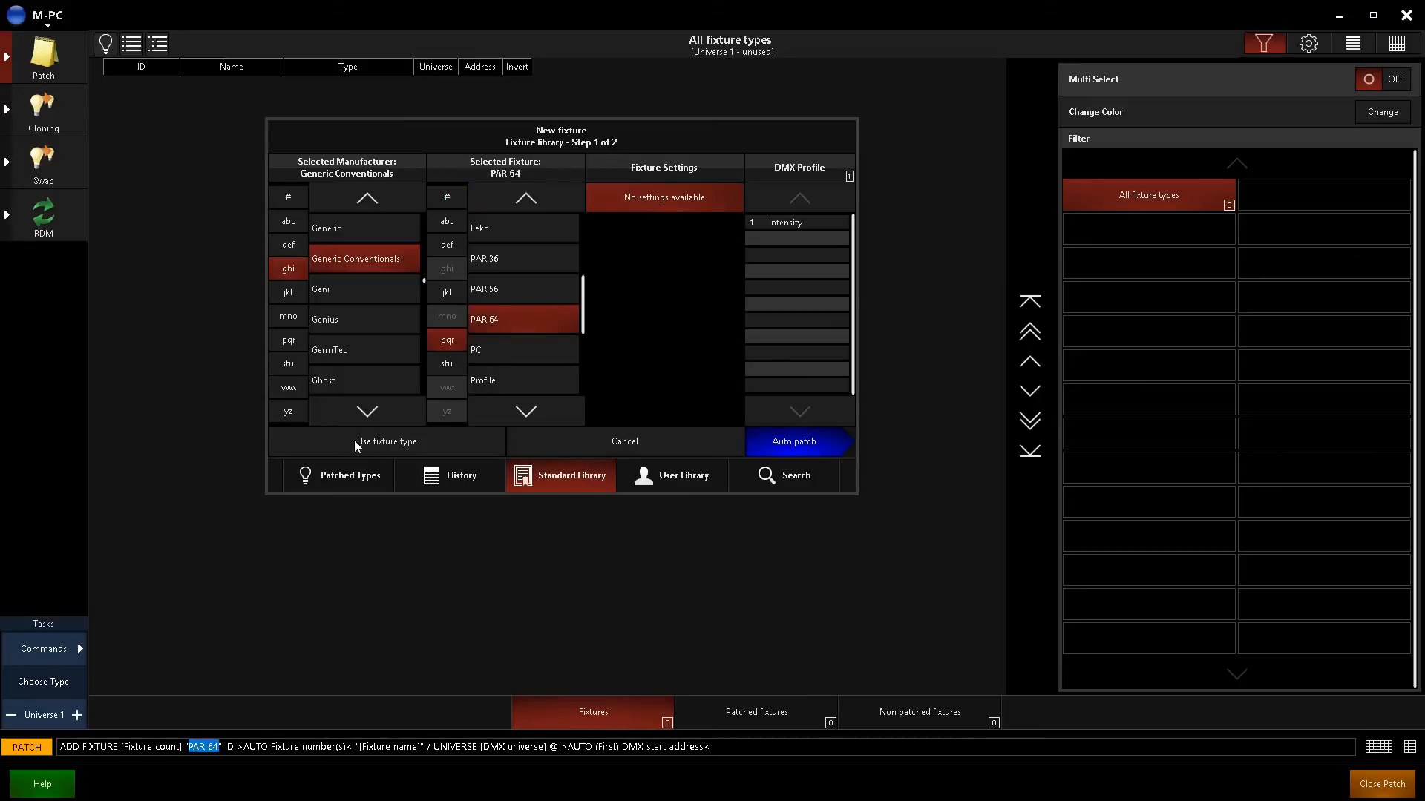
{"action": "left_click", "coordinate": [782, 444]}
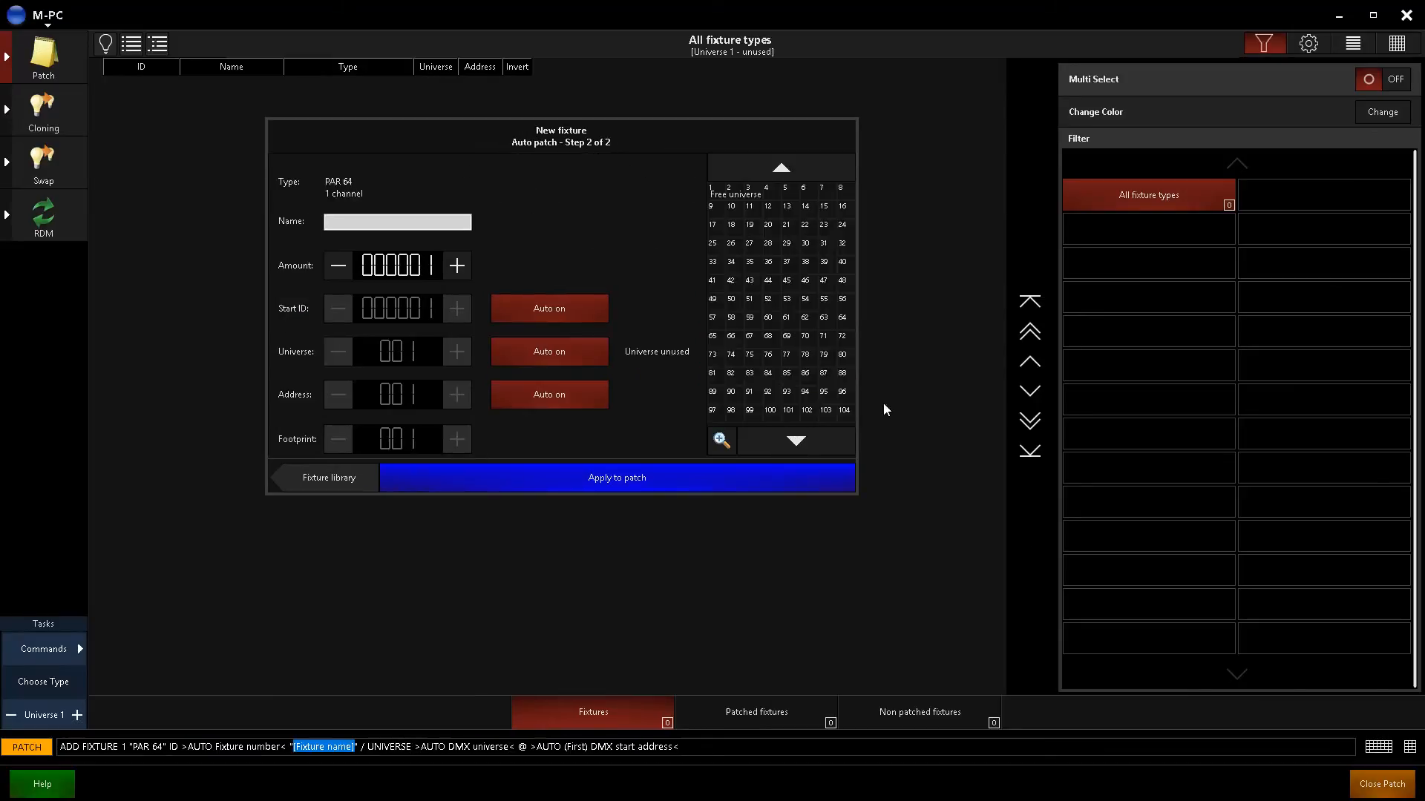
- Set the amount of PAR 64 fixtures to 60
{"action": "left_click", "coordinate": [457, 266]}
{"action": "left_click", "coordinate": [457, 267]}
{"action": "left_click", "coordinate": [457, 267]}
{"action": "left_click", "coordinate": [412, 272]}
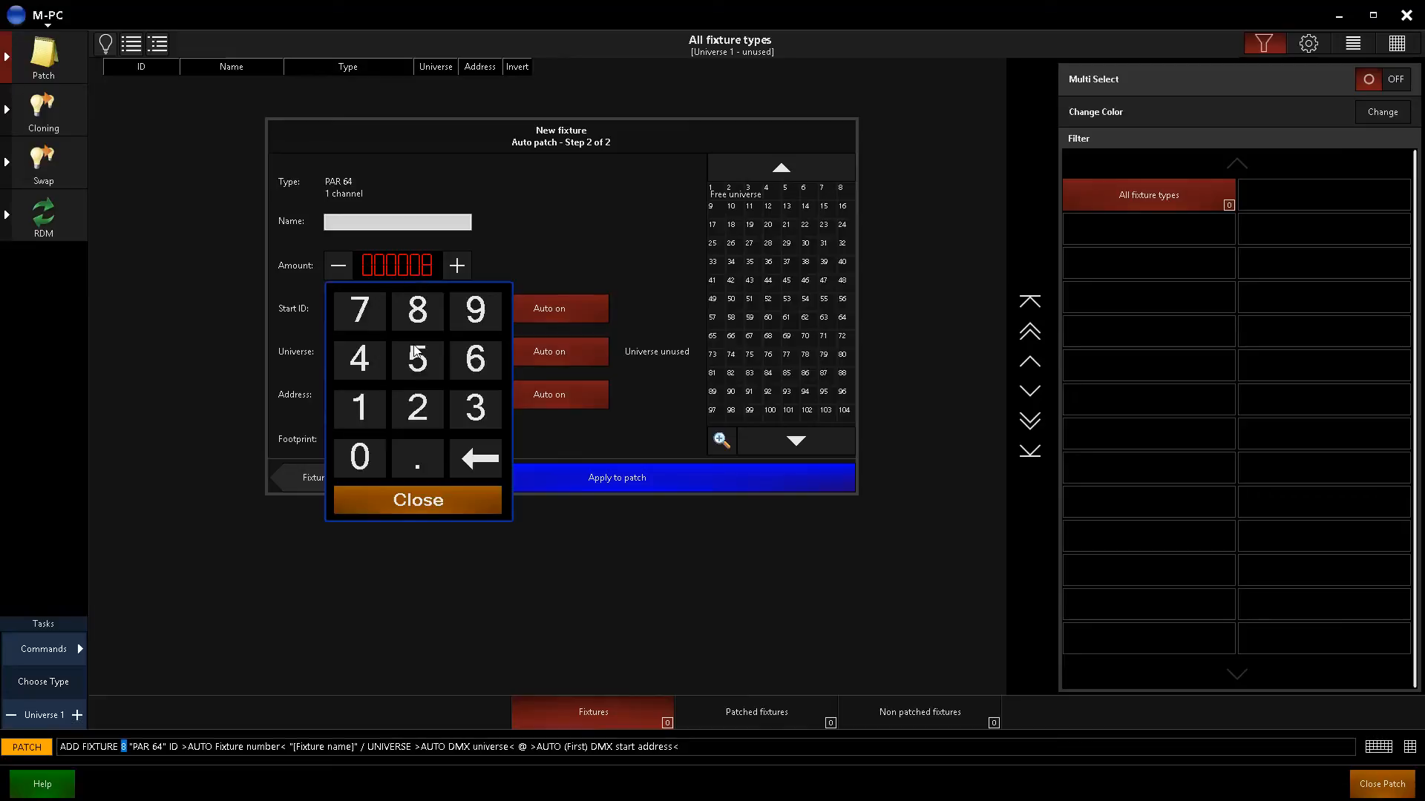
{"action": "left_click", "coordinate": [472, 353]}
{"action": "left_click", "coordinate": [359, 456]}
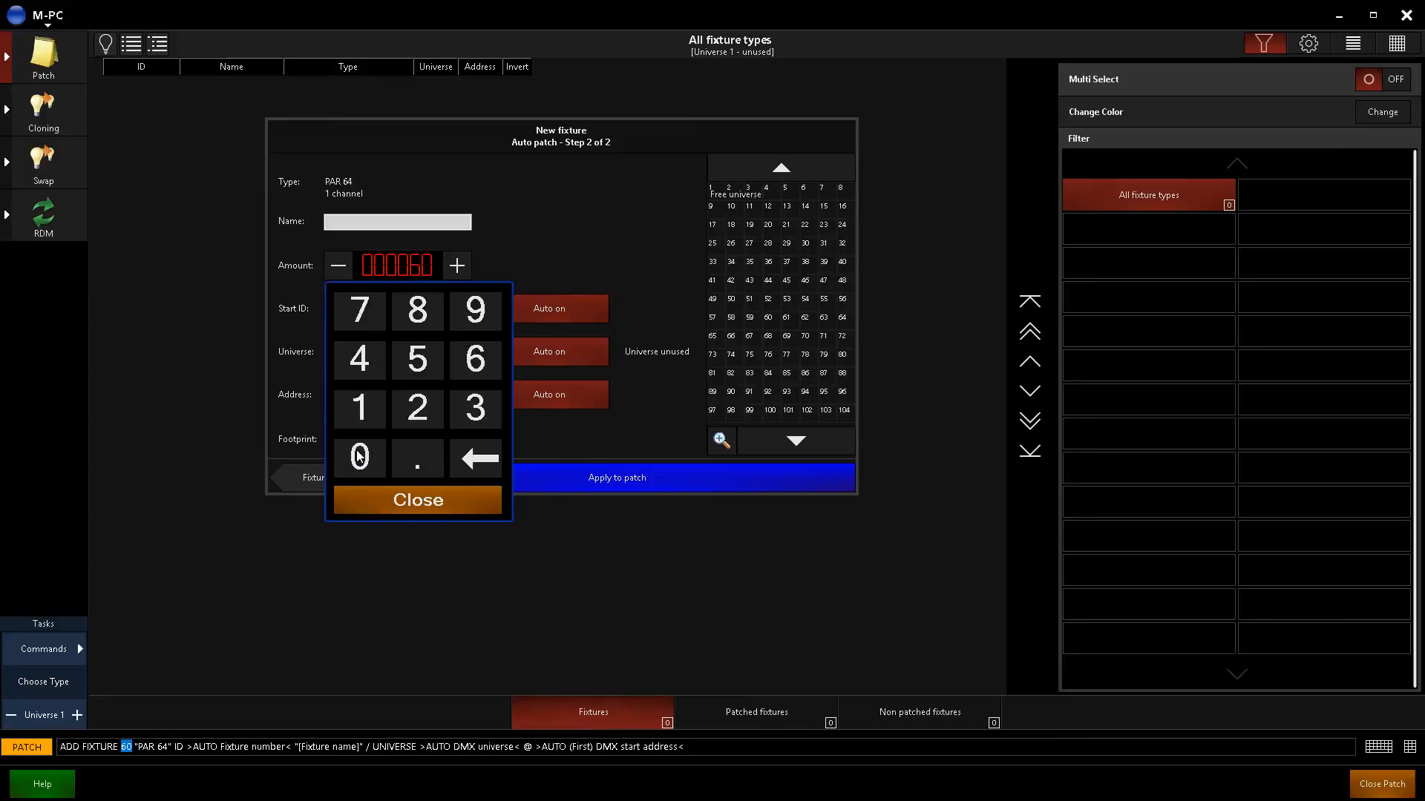
{"action": "left_click", "coordinate": [577, 422]}
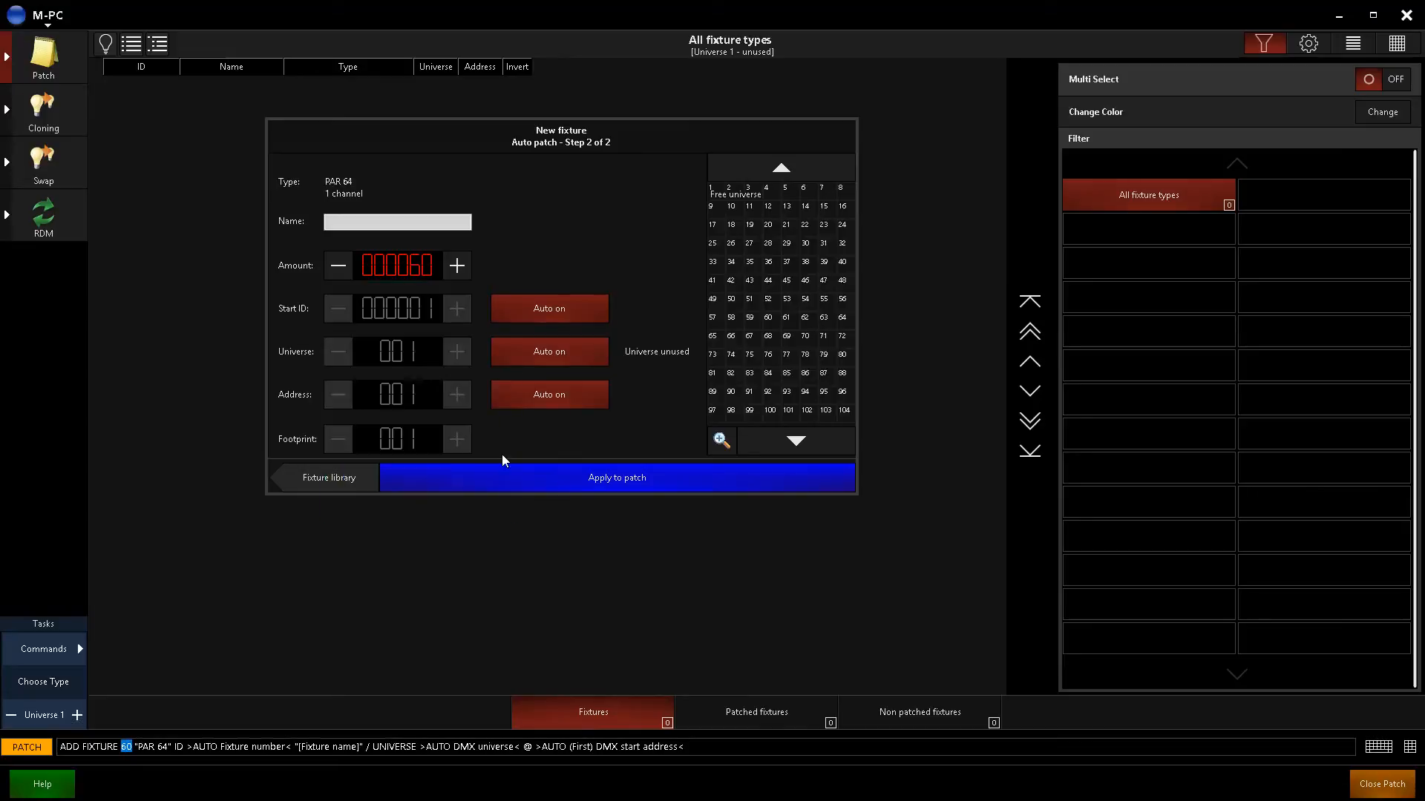
- Try manual entry of the start ID and universe, and restore both to automatic assignment
{"action": "left_click", "coordinate": [365, 223]}
{"action": "left_click", "coordinate": [568, 317]}
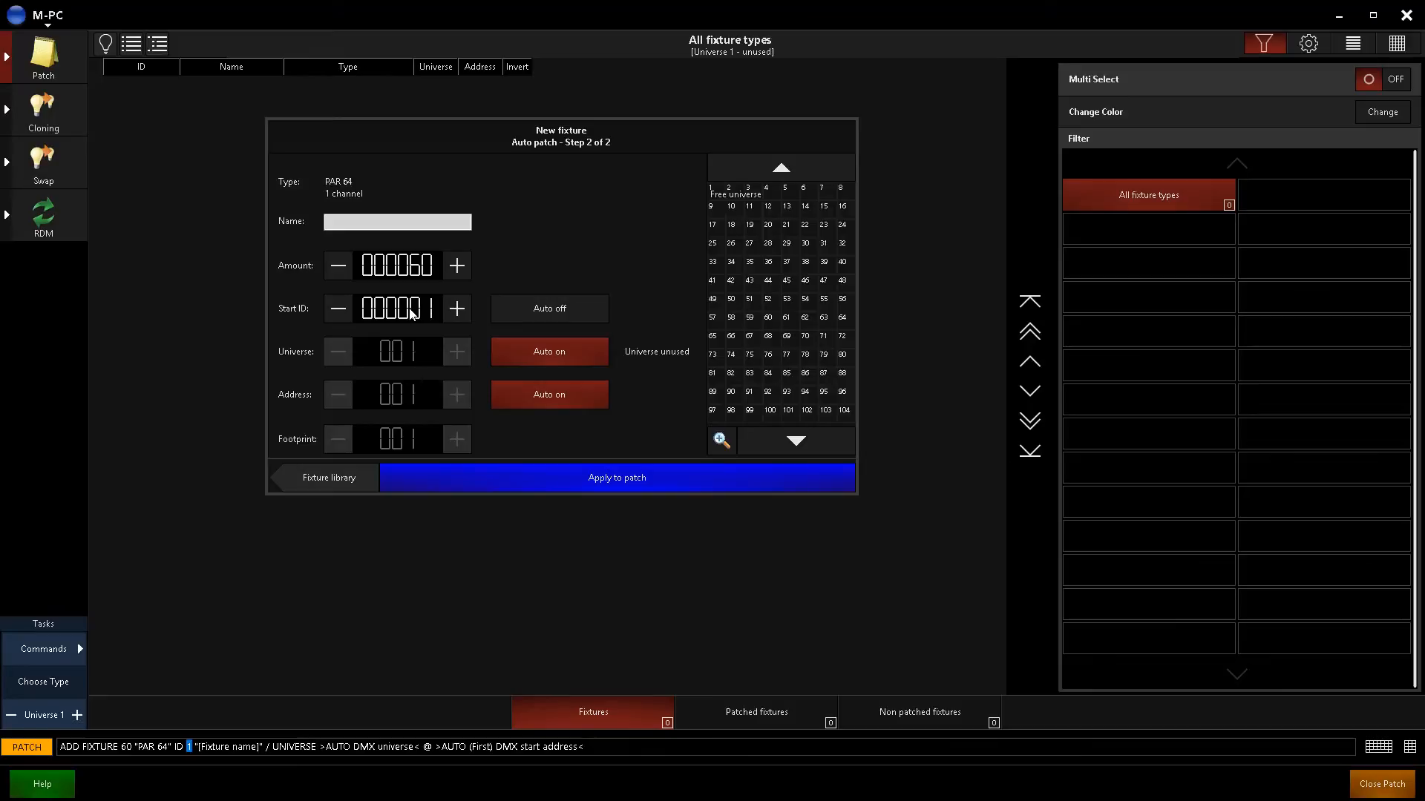
{"action": "left_click", "coordinate": [434, 315]}
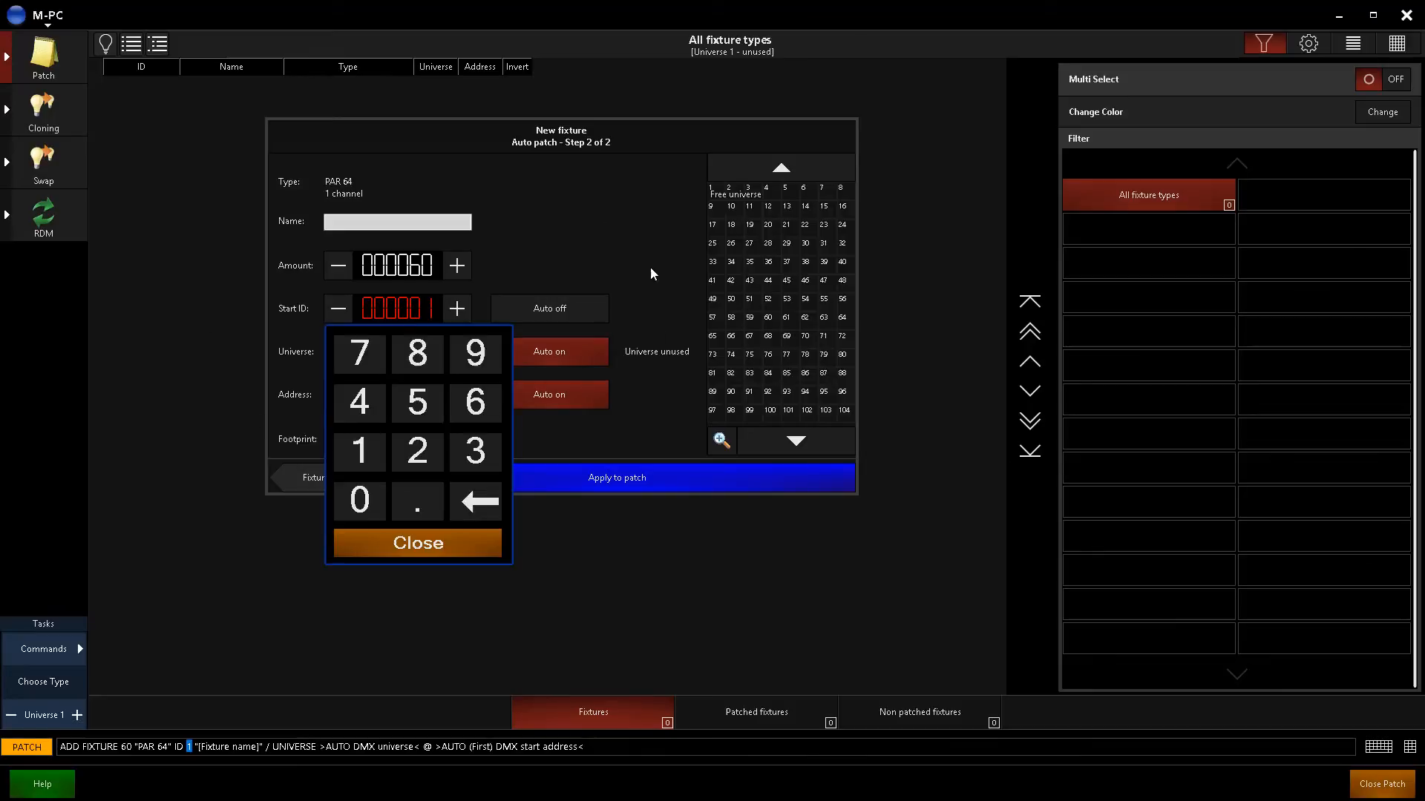
{"action": "left_click", "coordinate": [419, 456]}
{"action": "left_click", "coordinate": [428, 396]}
{"action": "left_click", "coordinate": [479, 499]}
{"action": "left_click", "coordinate": [406, 542]}
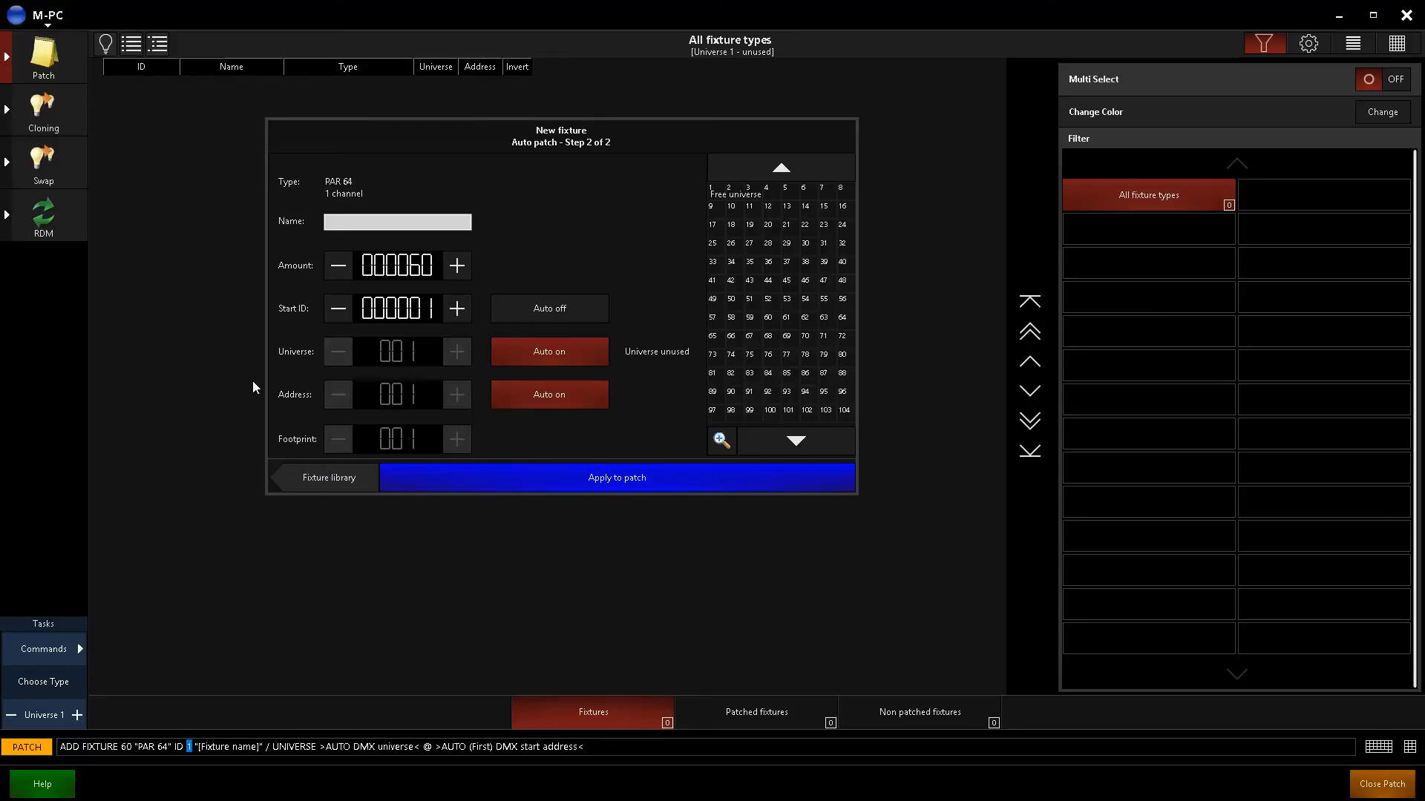
{"action": "left_click", "coordinate": [555, 306]}
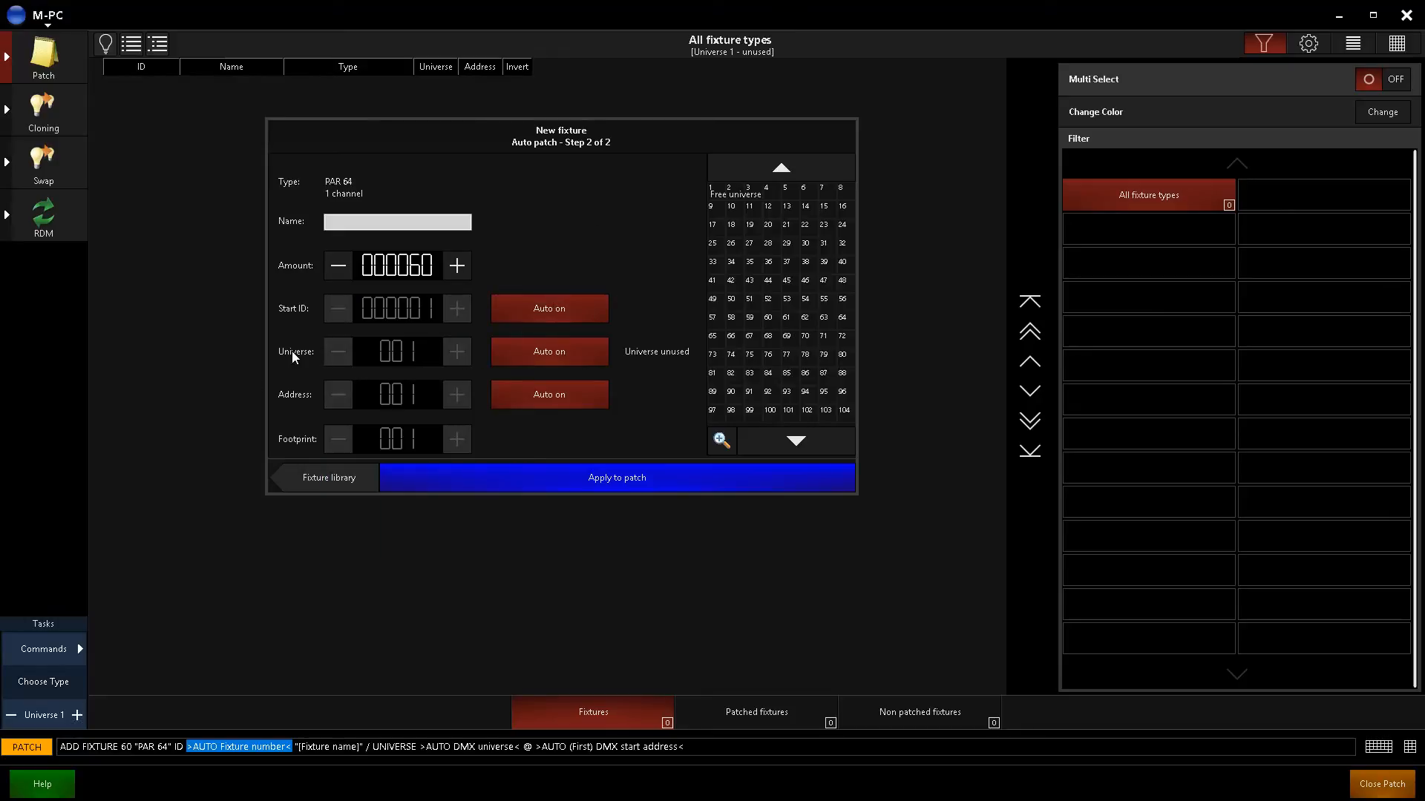
{"action": "left_click", "coordinate": [571, 357]}
{"action": "left_click", "coordinate": [569, 355]}
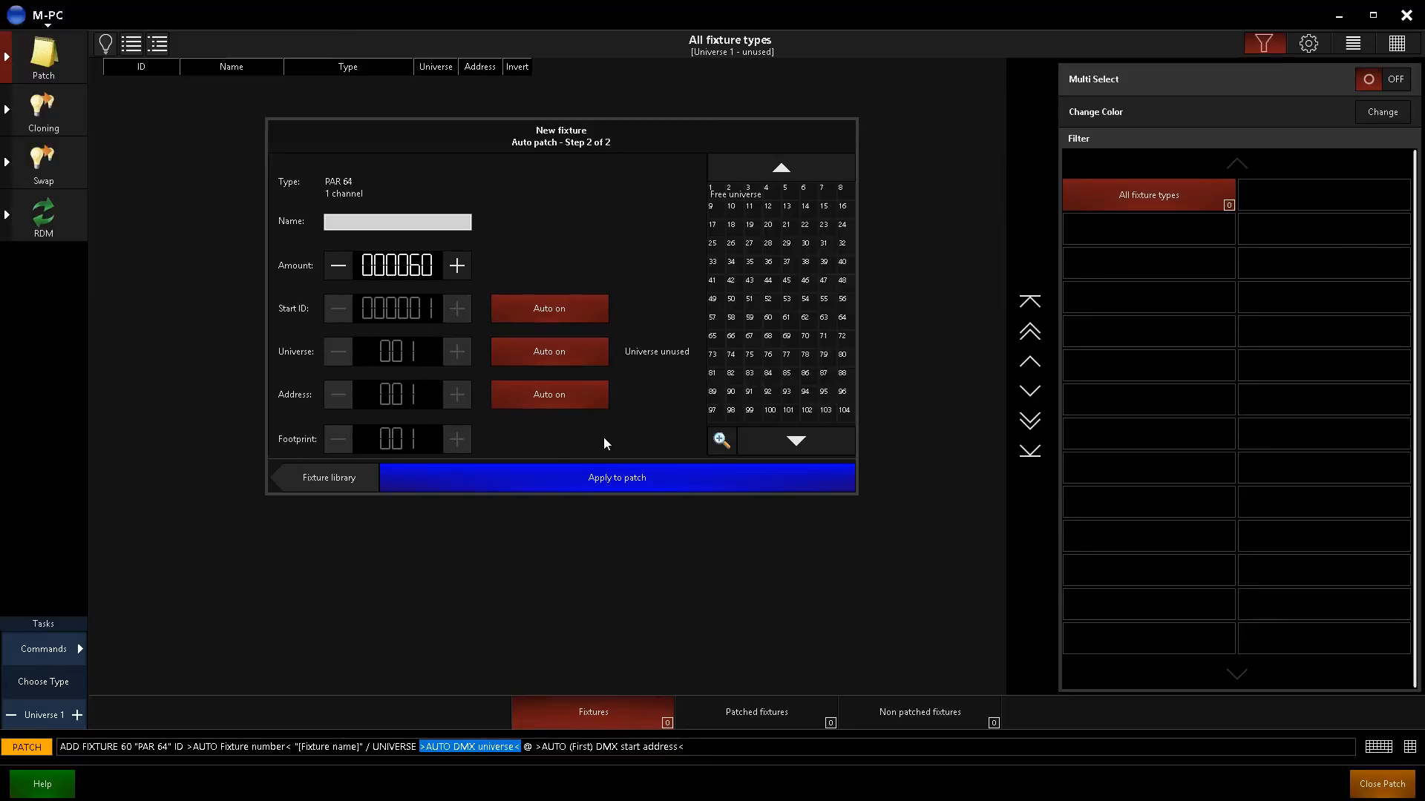
- Apply the 60 PAR 64 fixtures to the patch and look through the patched fixture list
{"action": "left_click", "coordinate": [614, 486]}
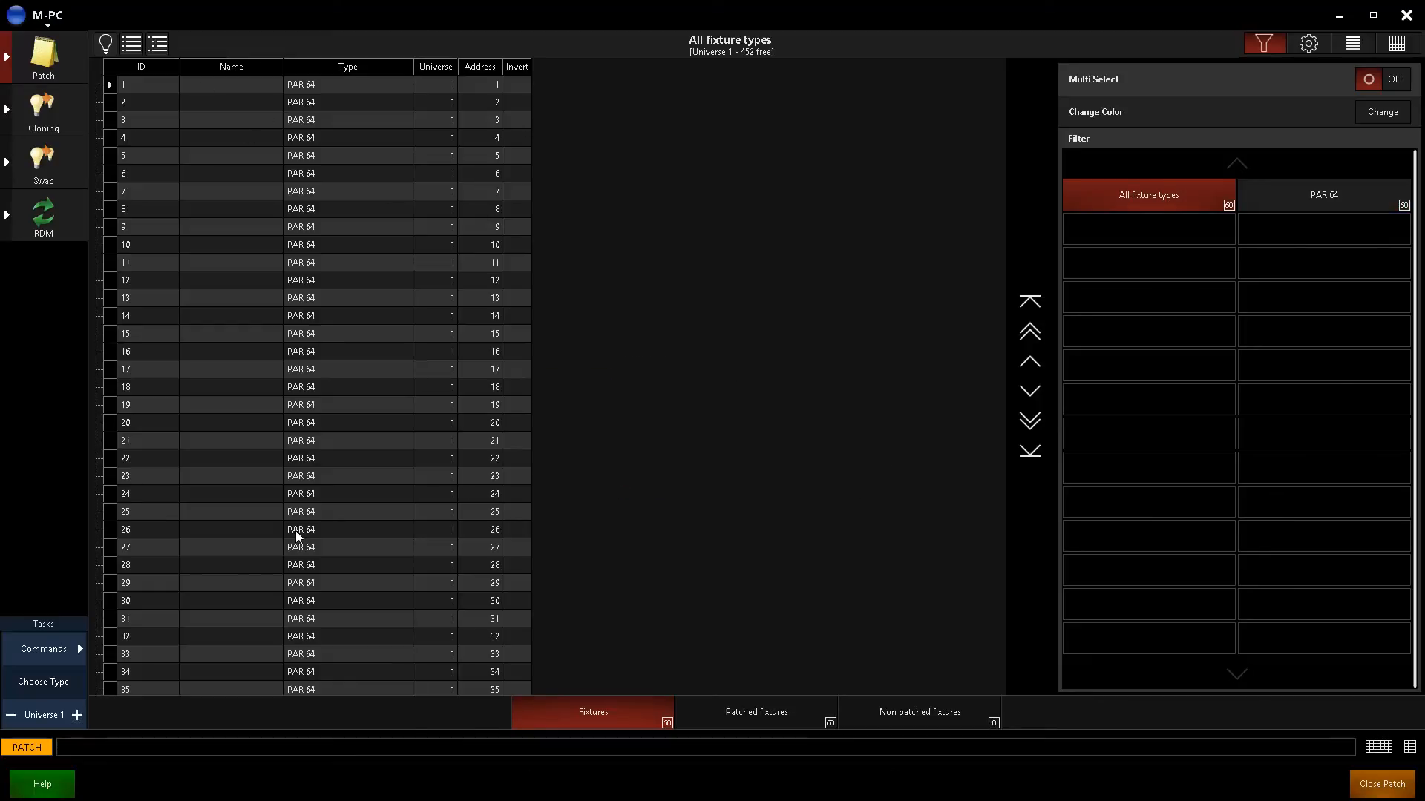
{"action": "scroll", "coordinate": [371, 591], "scroll_direction": "down", "scroll_amount": 5}
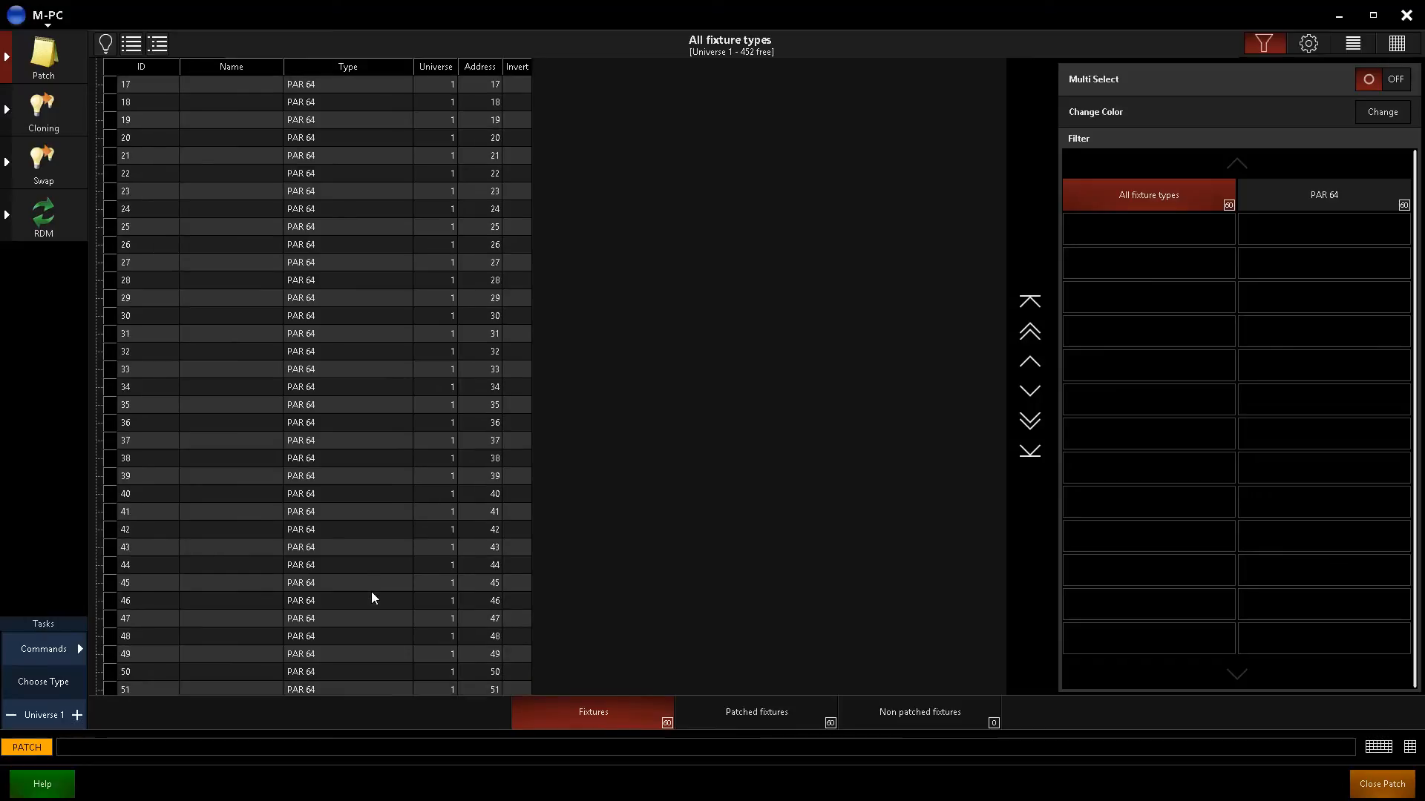
{"action": "scroll", "coordinate": [371, 593], "scroll_direction": "down", "scroll_amount": 7}
{"action": "scroll", "coordinate": [371, 598], "scroll_direction": "up", "scroll_amount": 5}
{"action": "scroll", "coordinate": [371, 598], "scroll_direction": "up", "scroll_amount": 7}
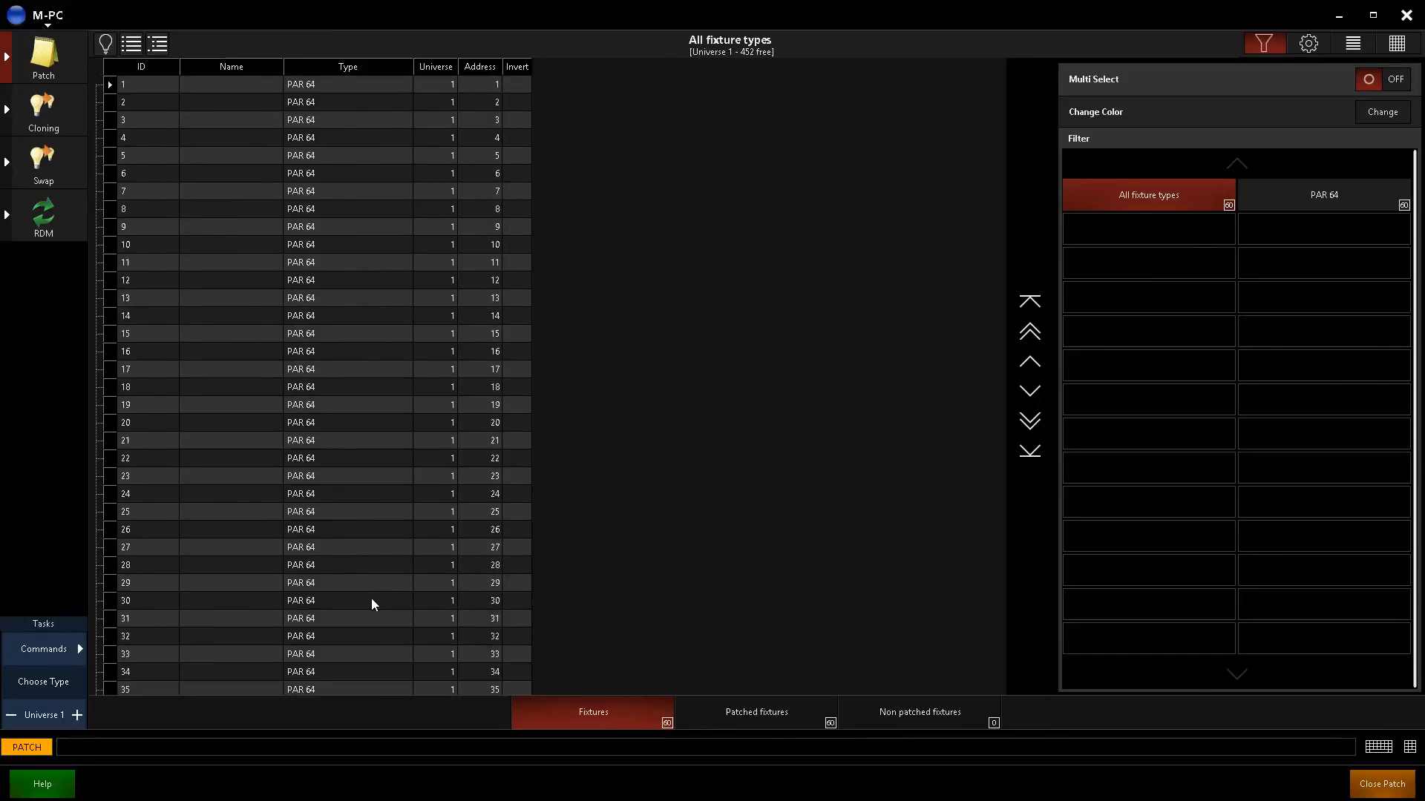
- Rename fixtures 1 through 30 together as US PAR
{"action": "left_click", "coordinate": [220, 82]}
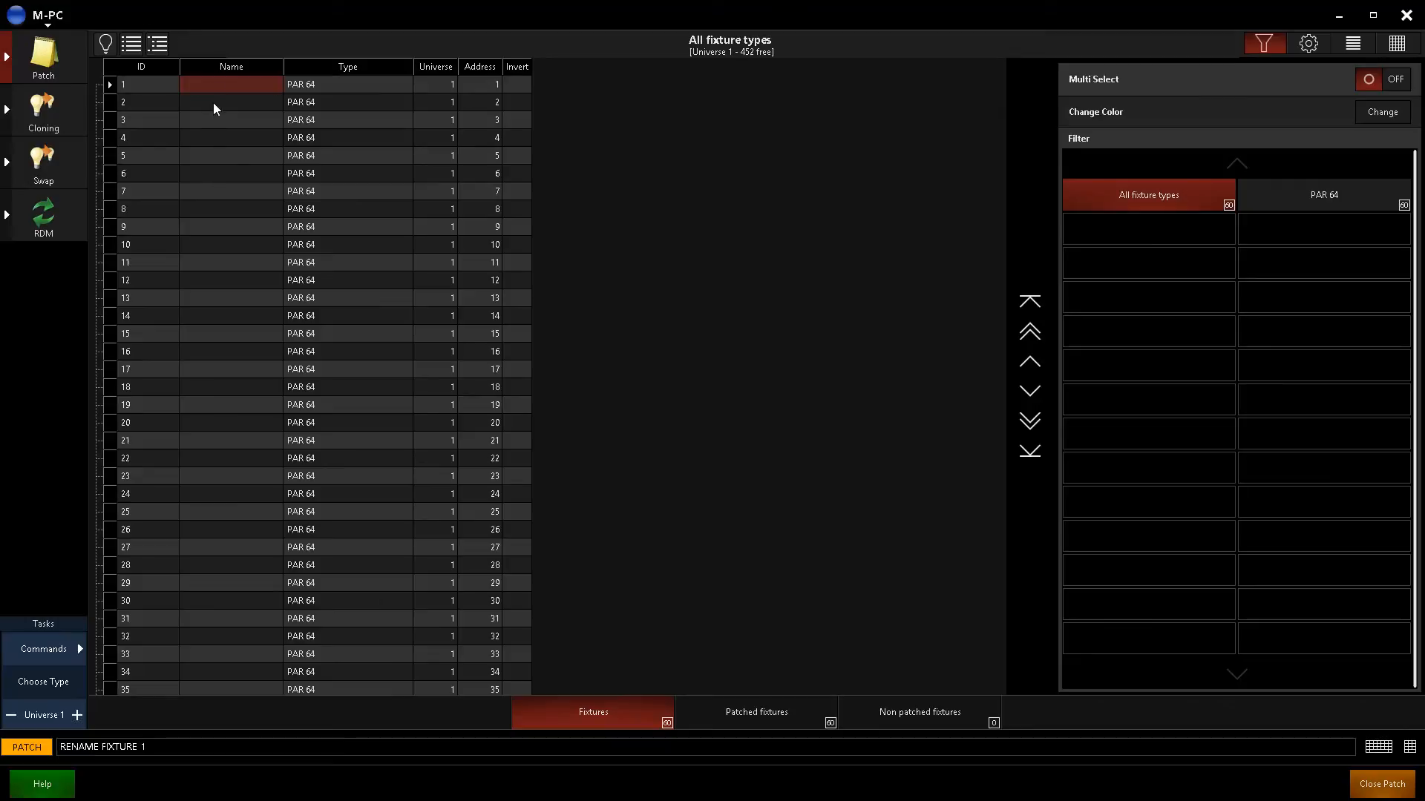
{"action": "left_click_drag", "start_coordinate": [212, 83], "coordinate": [224, 274]}
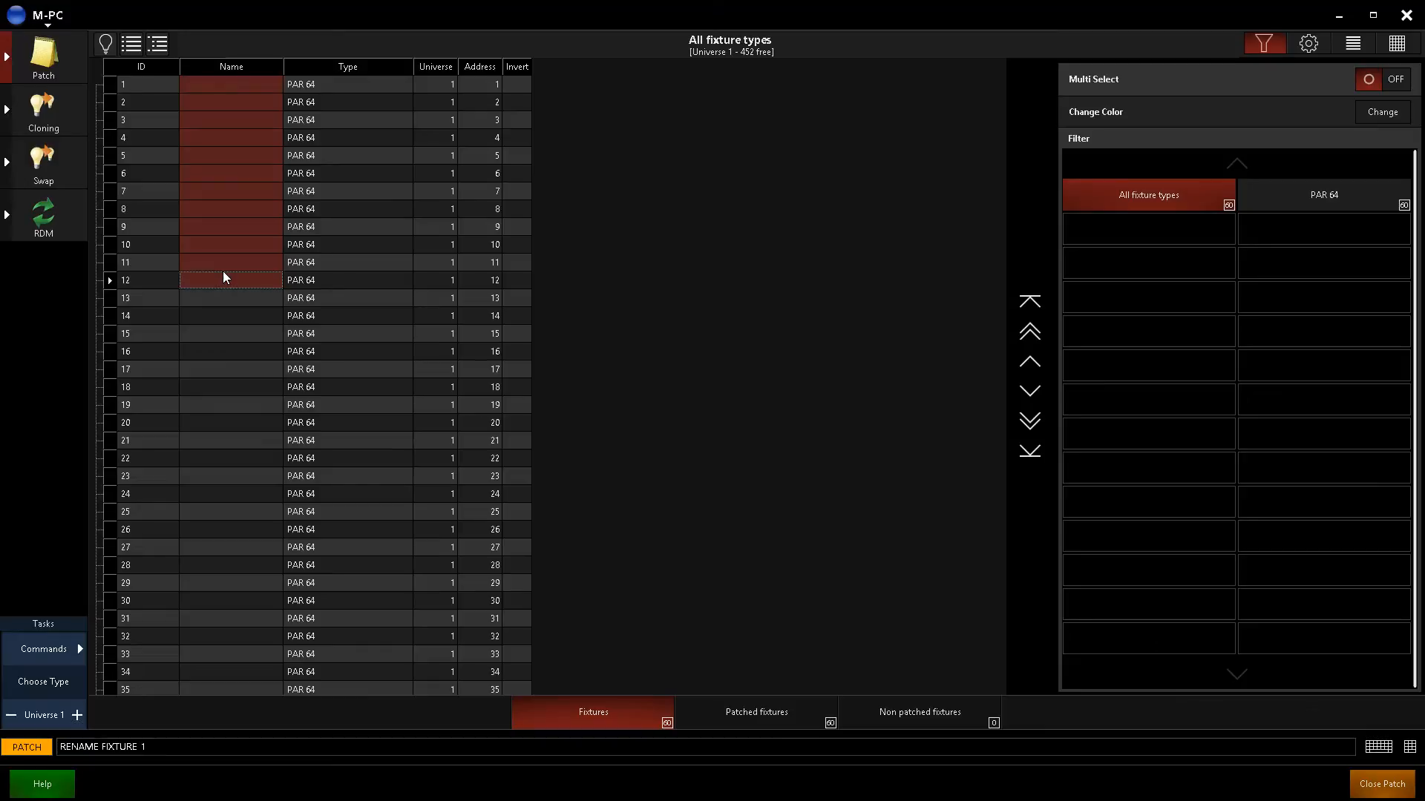
{"action": "left_click_drag", "start_coordinate": [225, 278], "coordinate": [221, 598]}
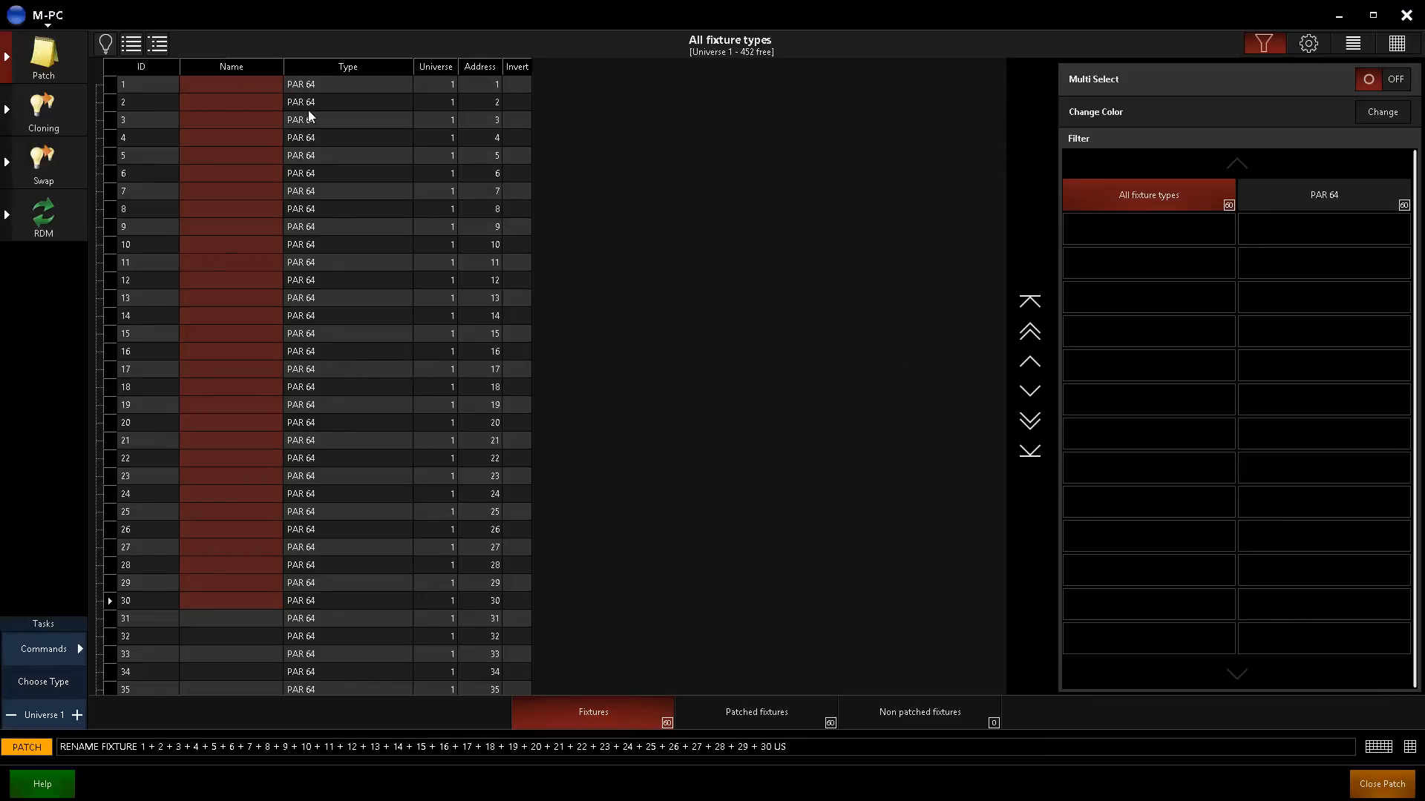
{"action": "type", "text": "US PAR"}
{"action": "key", "text": "Return"}
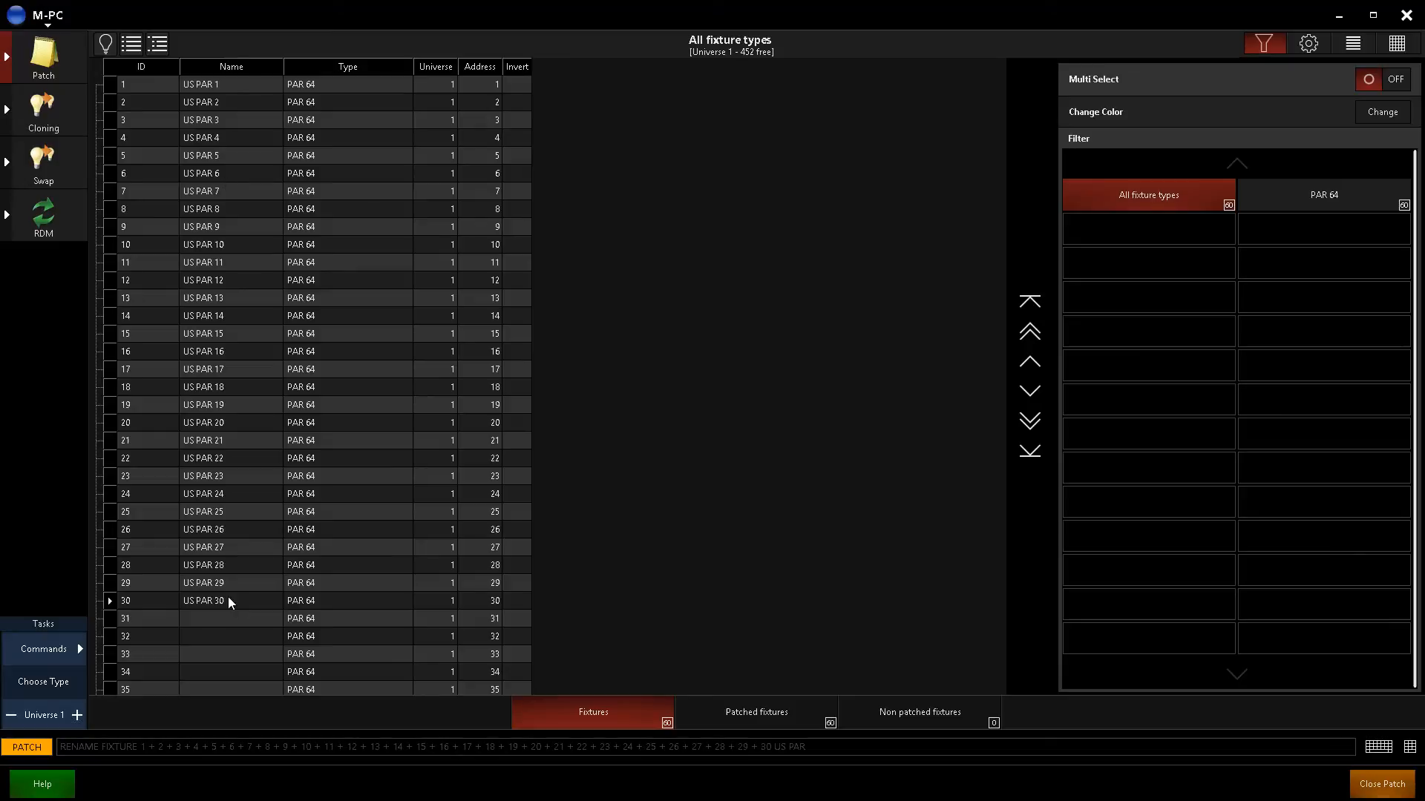
- Rename fixtures 31 through 60 together as DS PAR
{"action": "left_click_drag", "start_coordinate": [216, 616], "coordinate": [265, 664]}
{"action": "type", "text": "DS PAR"}
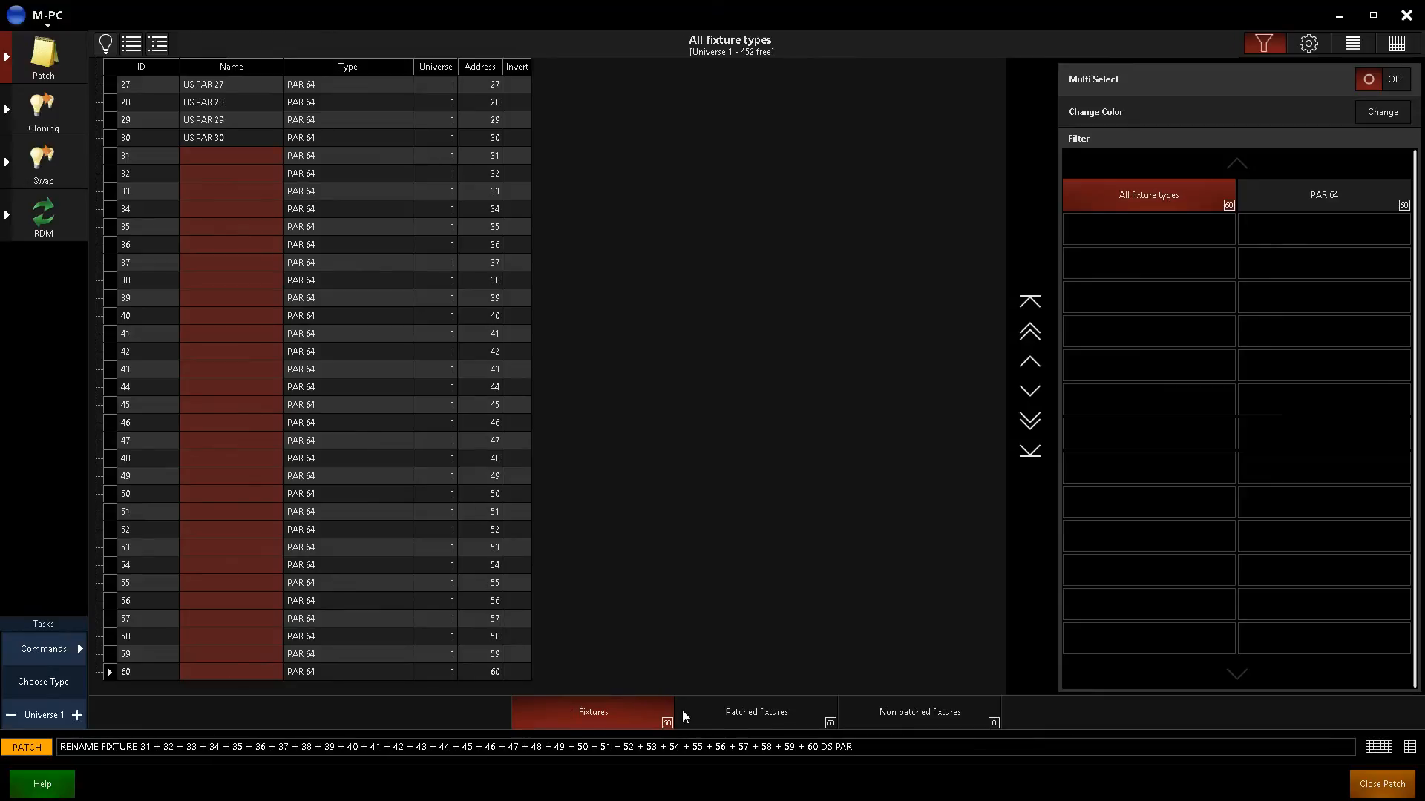
{"action": "key", "text": "Return"}
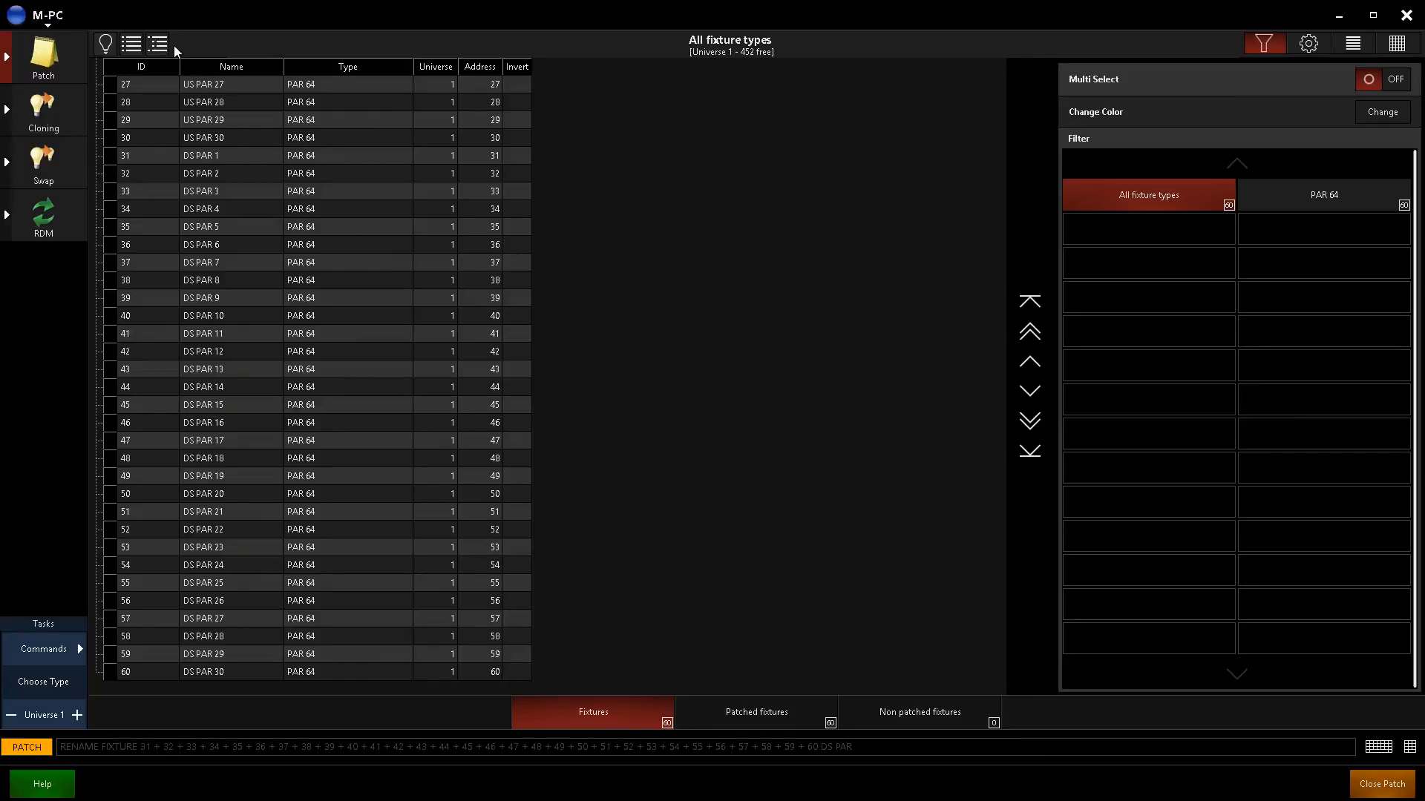
{"action": "left_click", "coordinate": [107, 43]}
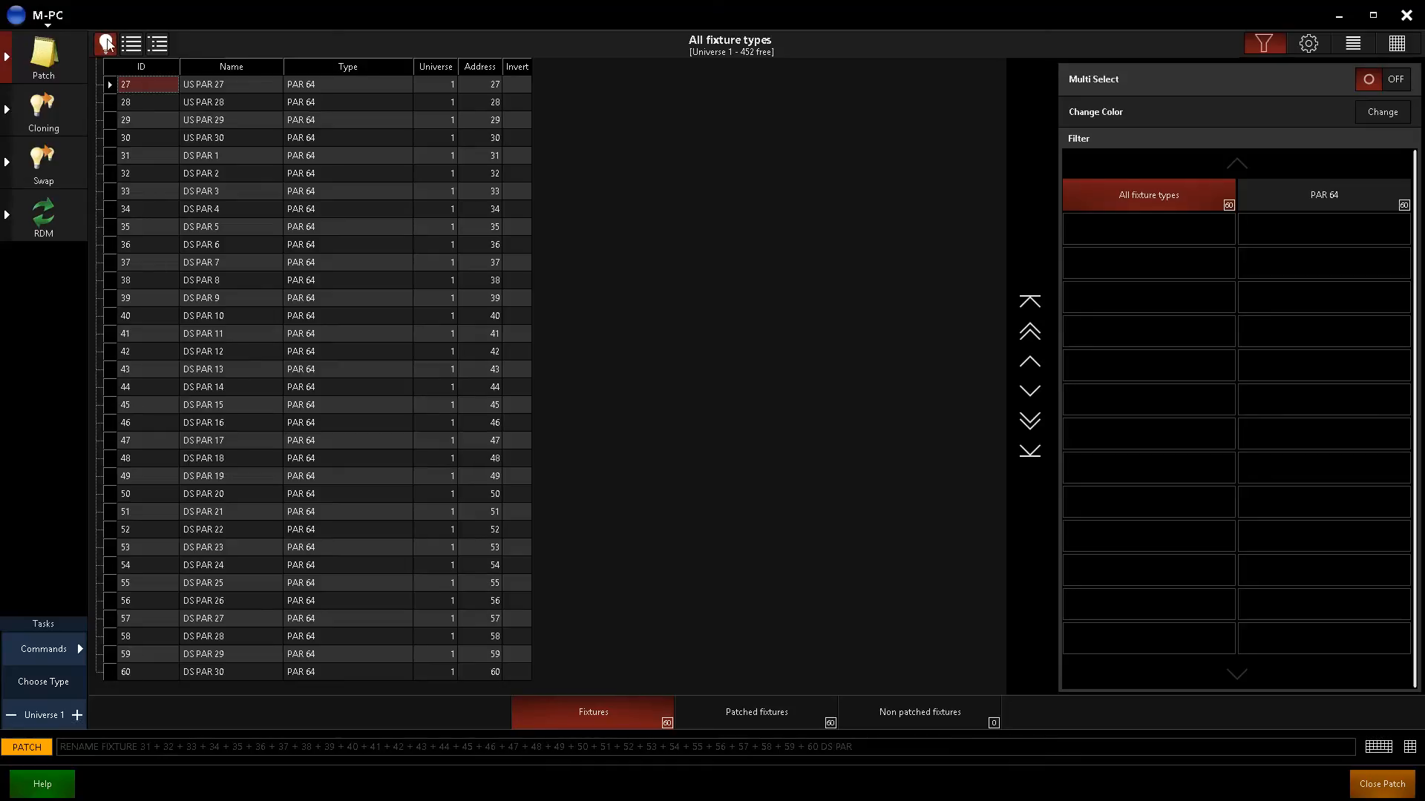
{"action": "left_click", "coordinate": [130, 79]}
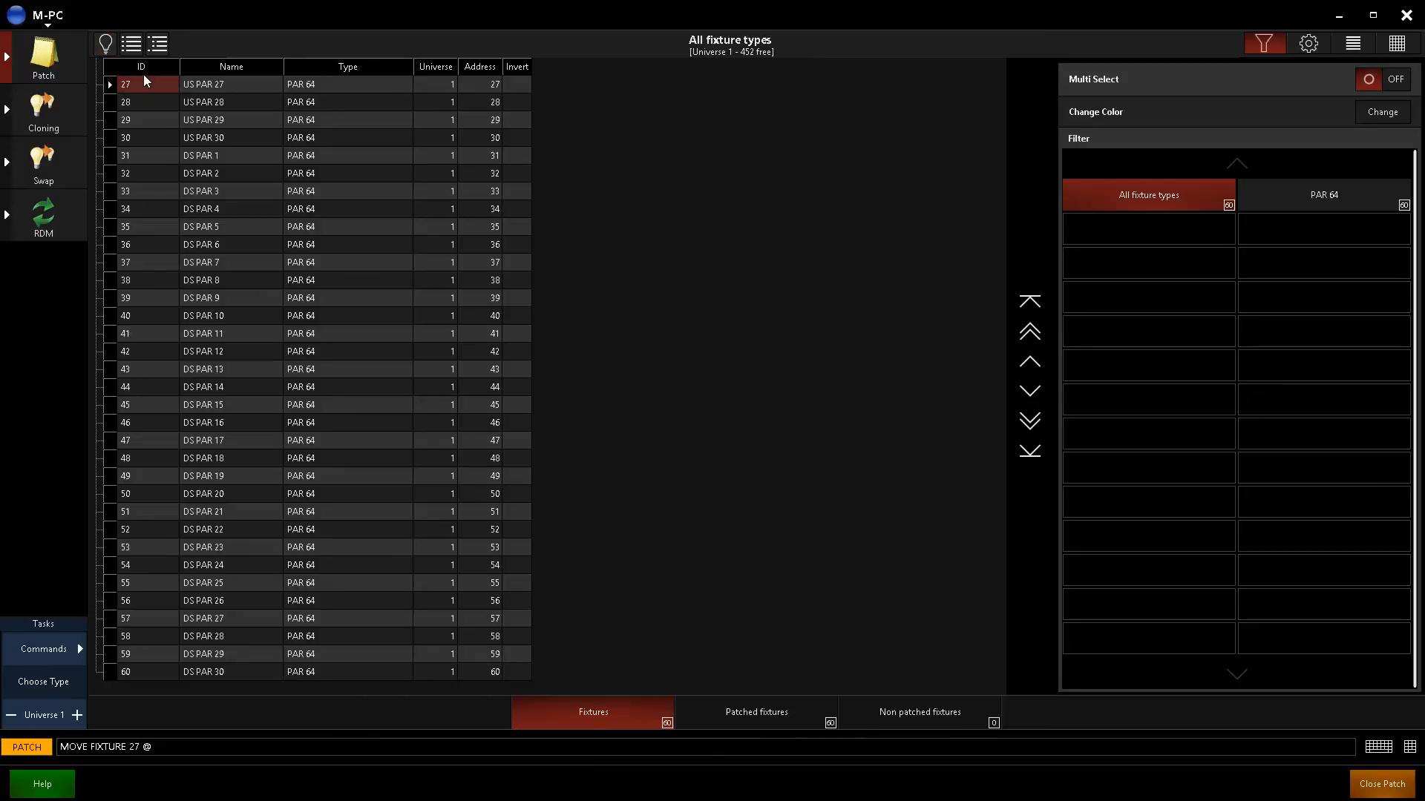
{"action": "key", "text": "Escape"}
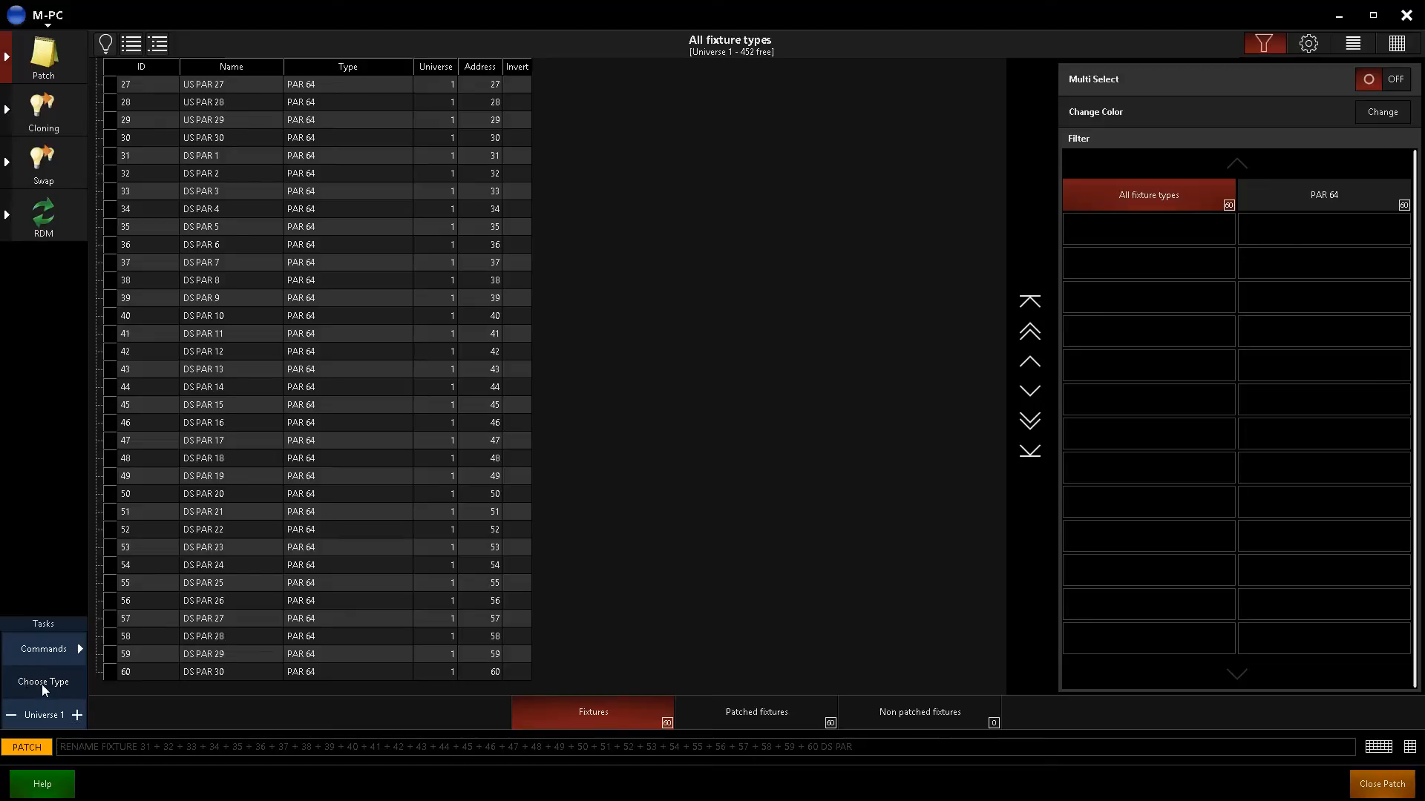
{"action": "left_click", "coordinate": [46, 648]}
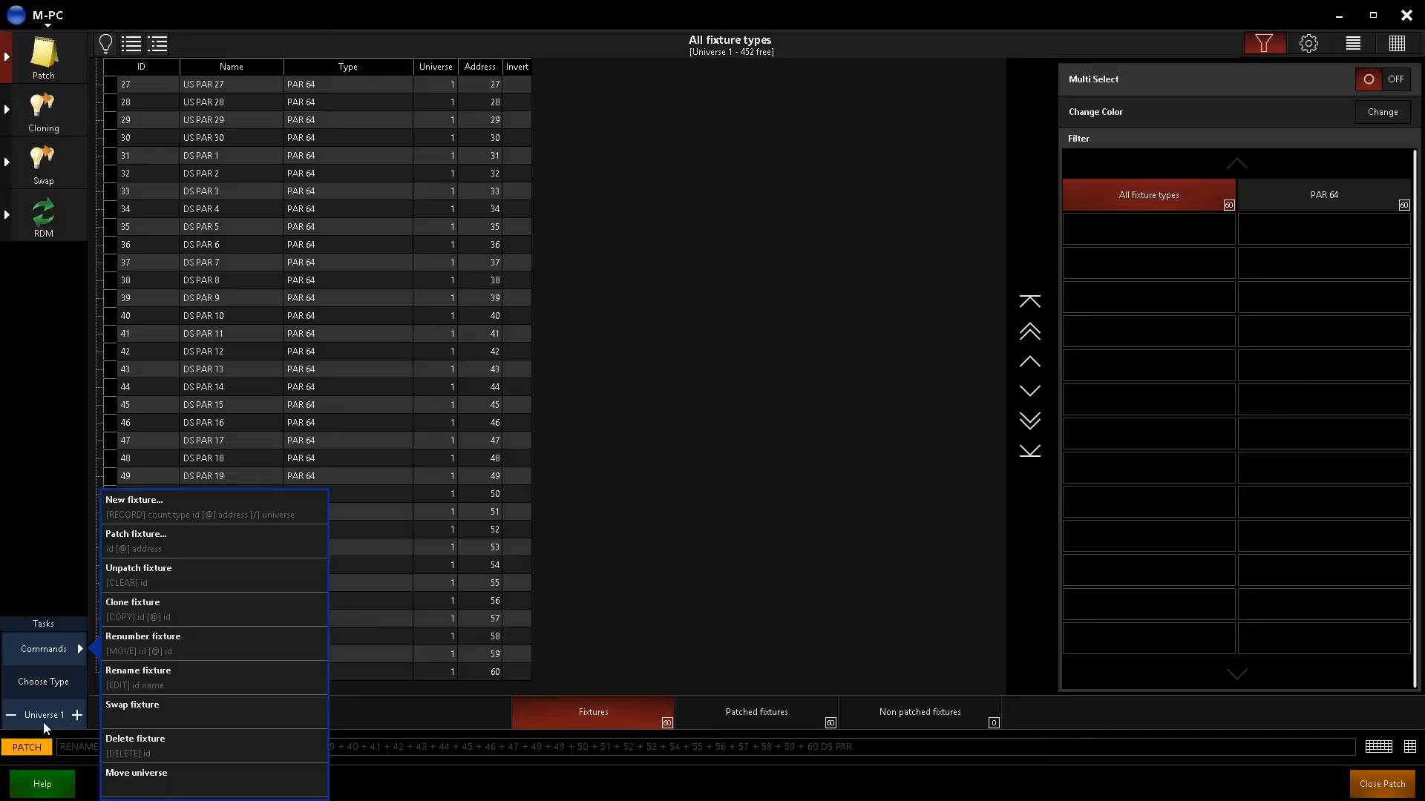
- Start choosing a new fixture type and select the manufacturer Chauvet in the standard fixture library
{"action": "left_click", "coordinate": [46, 684]}
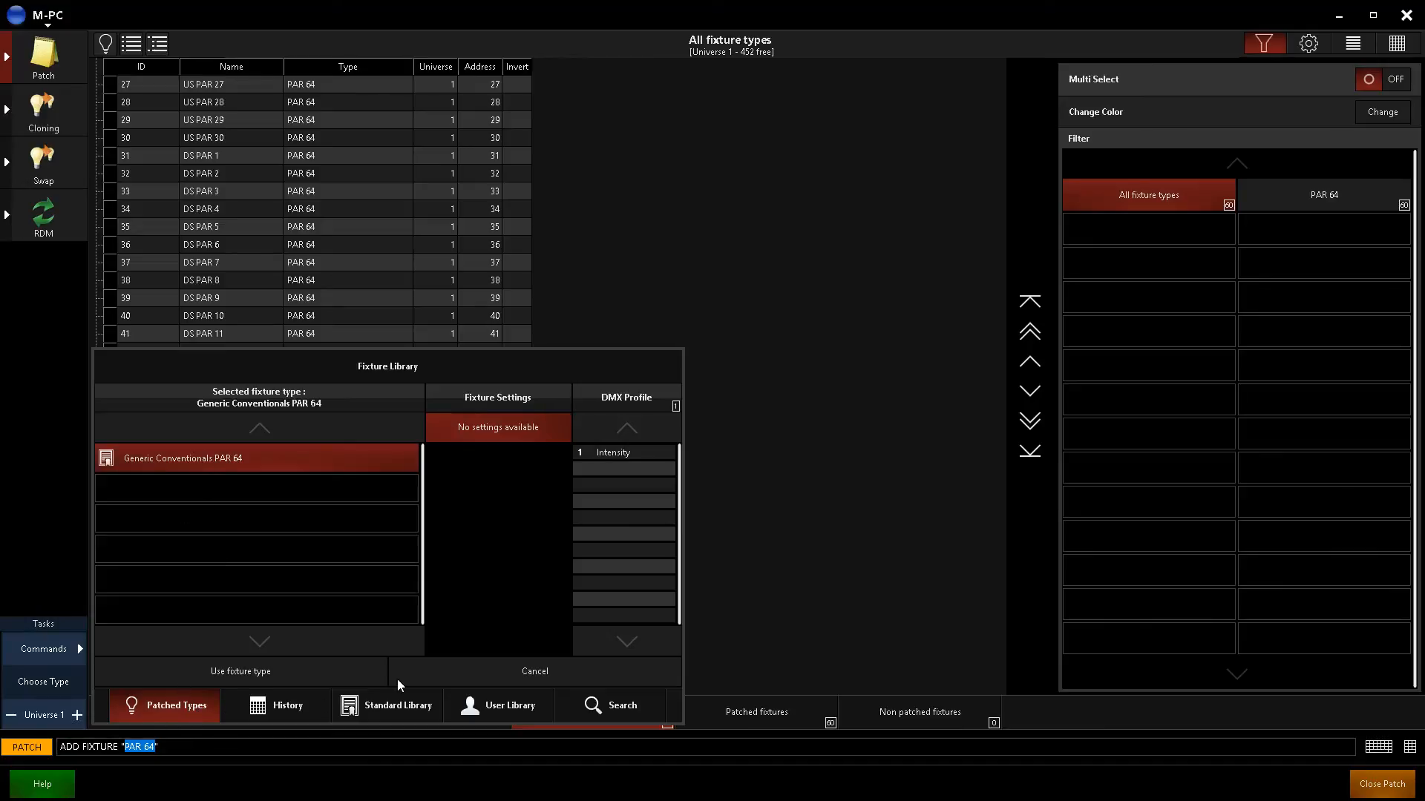
{"action": "left_click", "coordinate": [400, 709]}
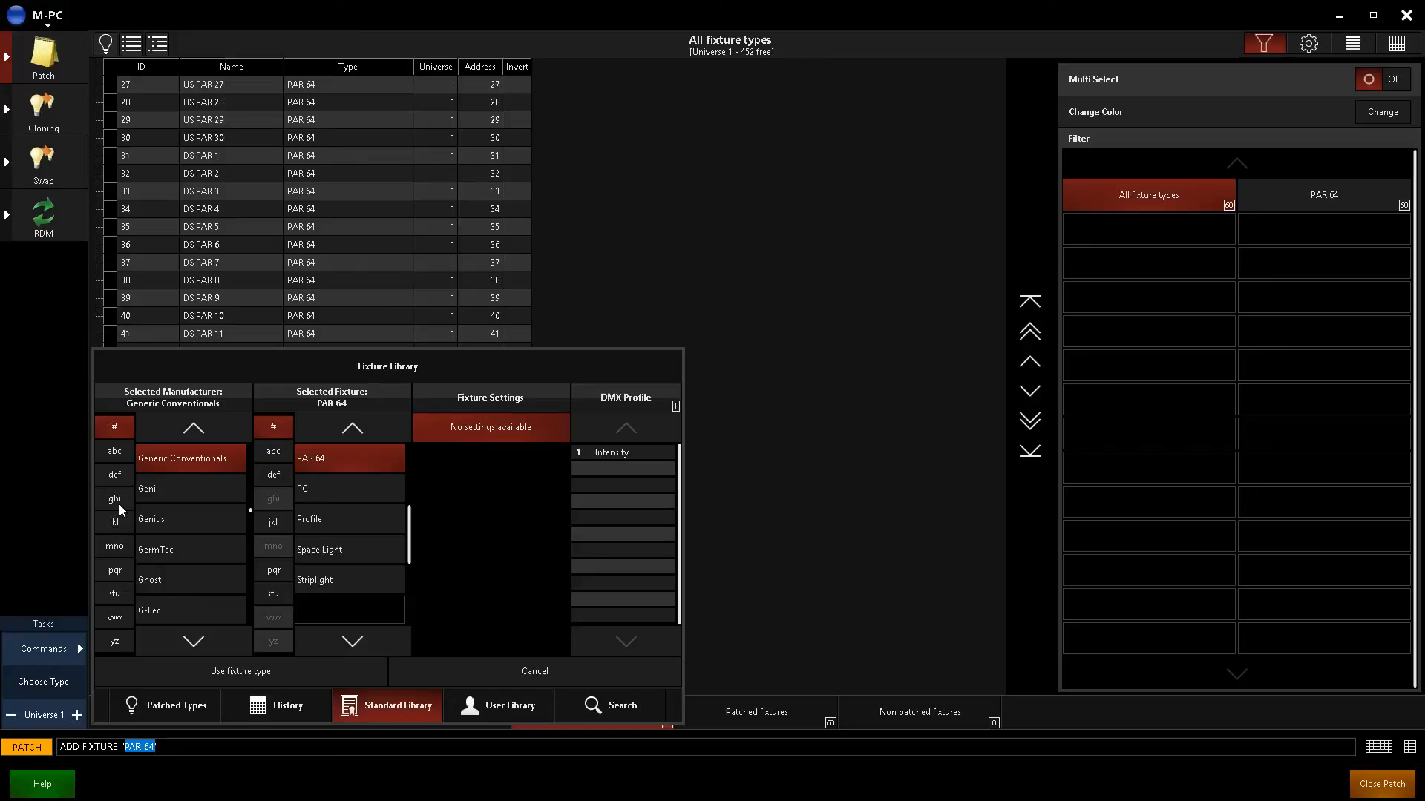
{"action": "left_click", "coordinate": [115, 452]}
{"action": "left_click", "coordinate": [186, 646]}
{"action": "left_click", "coordinate": [186, 646]}
{"action": "left_click", "coordinate": [186, 646]}
{"action": "left_click", "coordinate": [186, 645]}
{"action": "left_click", "coordinate": [186, 646]}
{"action": "left_click", "coordinate": [185, 646]}
{"action": "left_click", "coordinate": [111, 454]}
{"action": "left_click", "coordinate": [111, 453]}
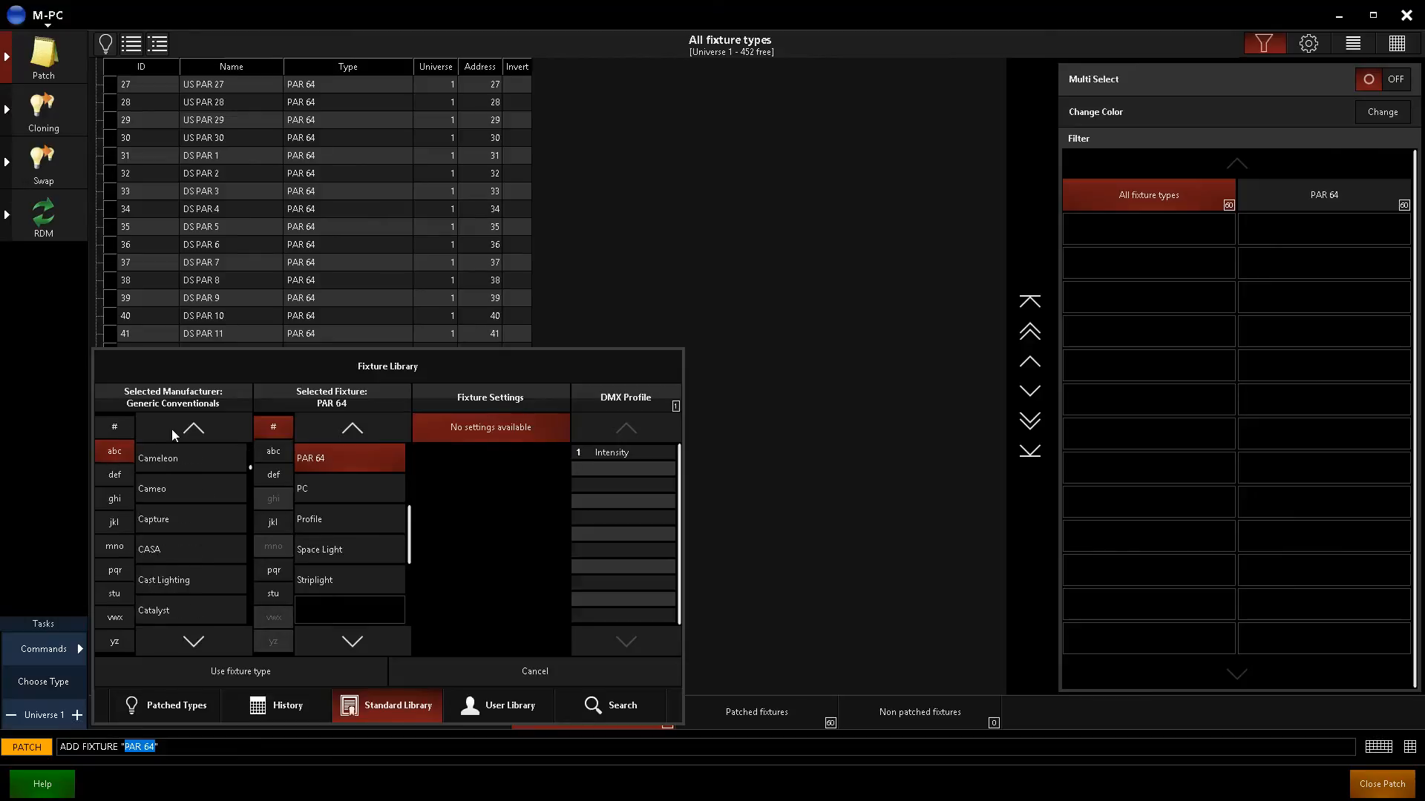
{"action": "left_click", "coordinate": [191, 643]}
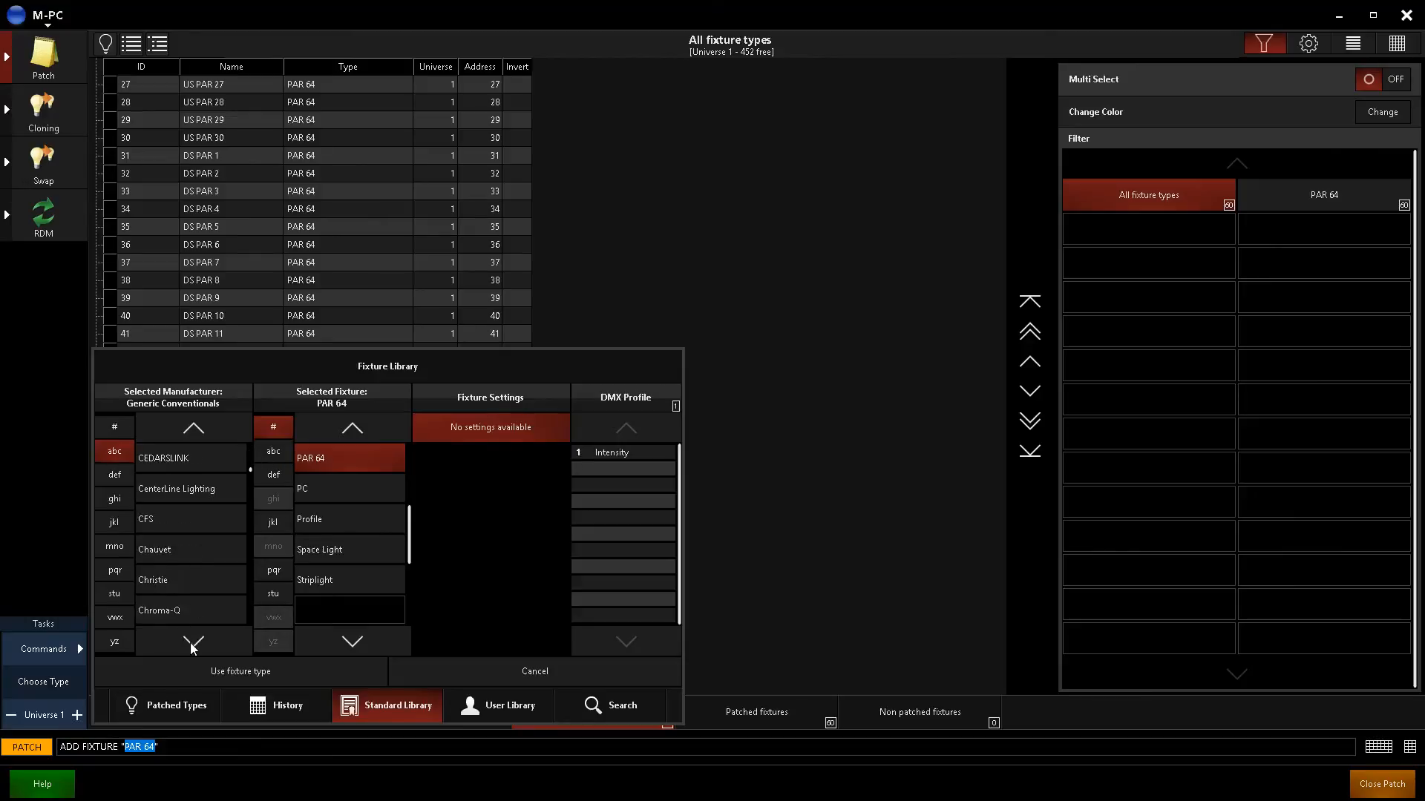
{"action": "left_click", "coordinate": [169, 547]}
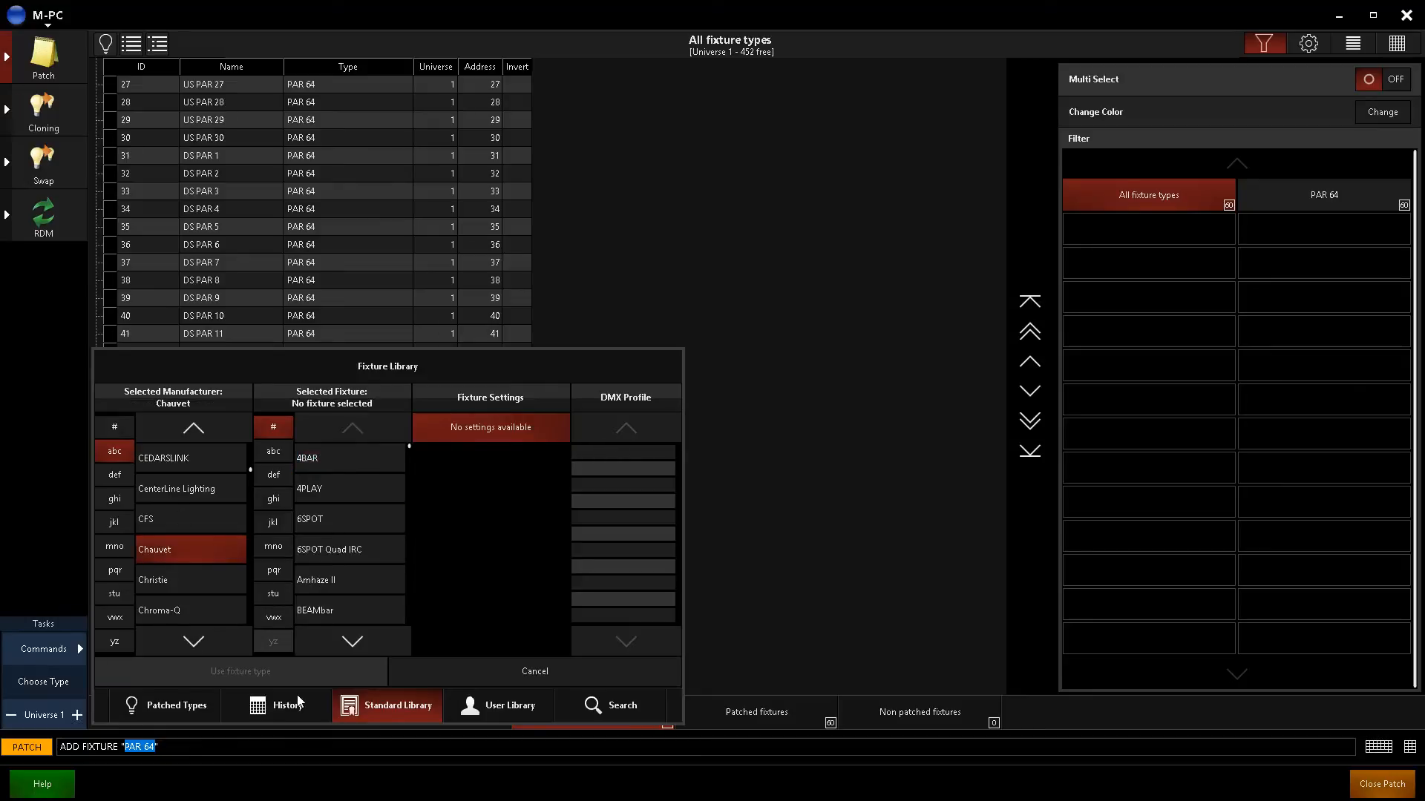
- Select Chauvet's COLORado 1 Solo in SSP mode and use it as the fixture type to add
{"action": "left_click", "coordinate": [274, 452]}
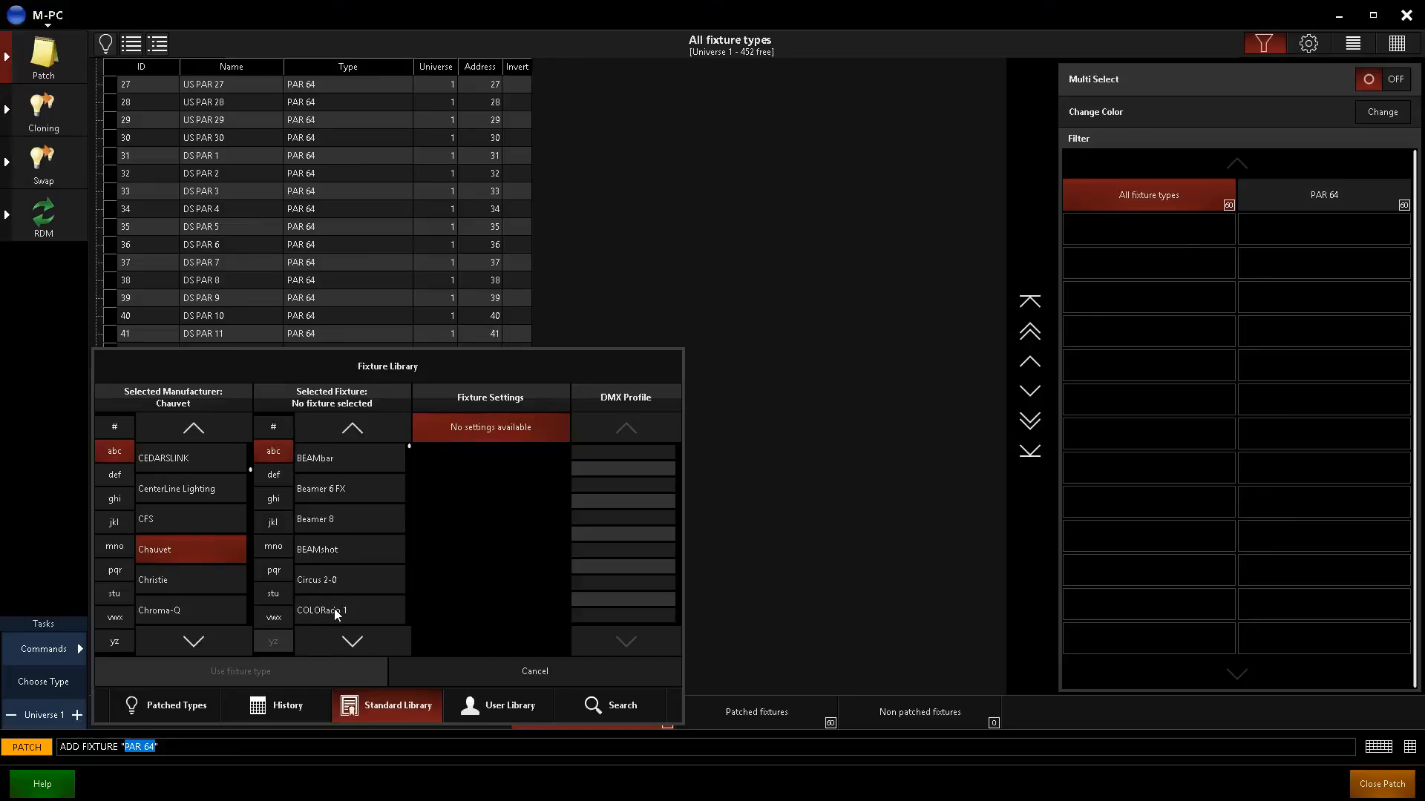
{"action": "left_click", "coordinate": [349, 641]}
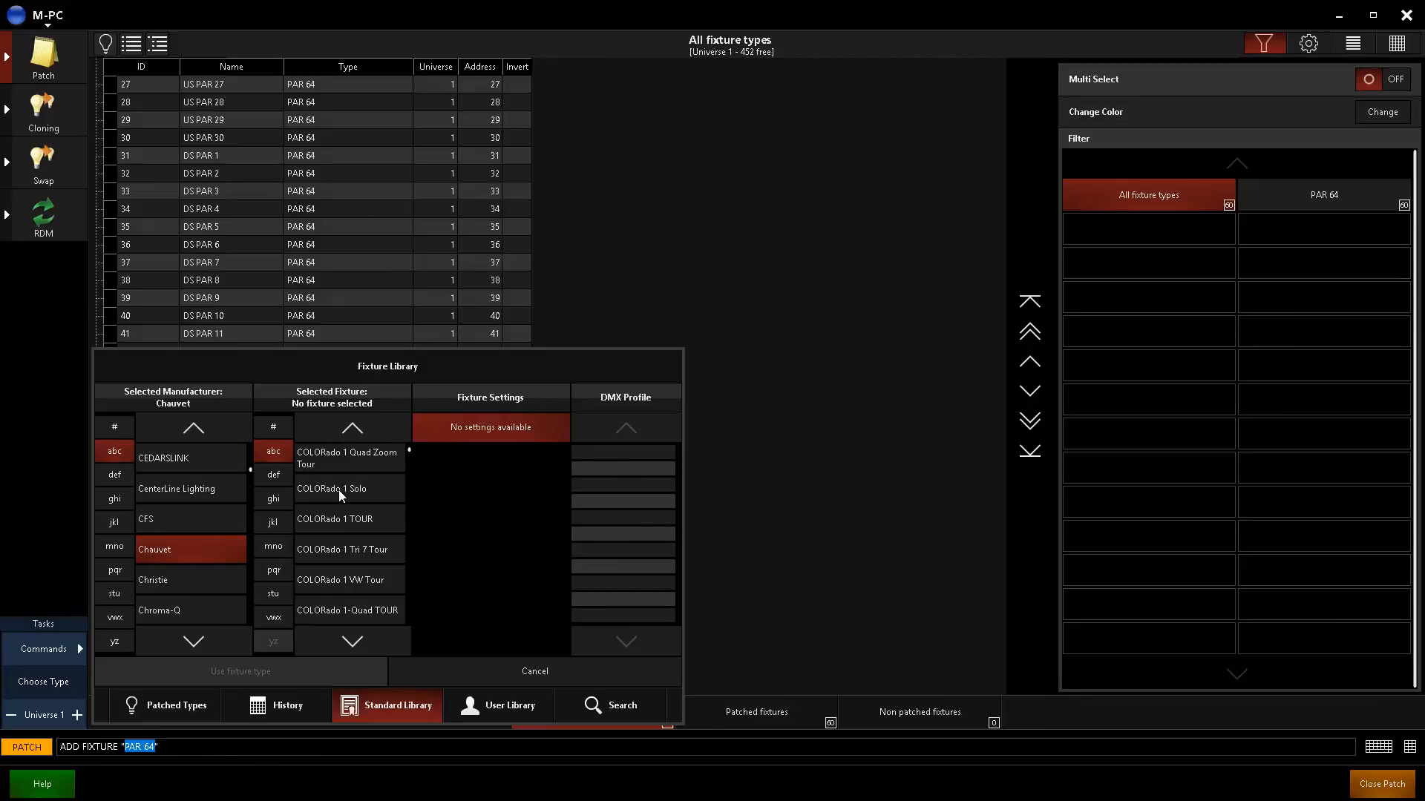
{"action": "left_click", "coordinate": [339, 490]}
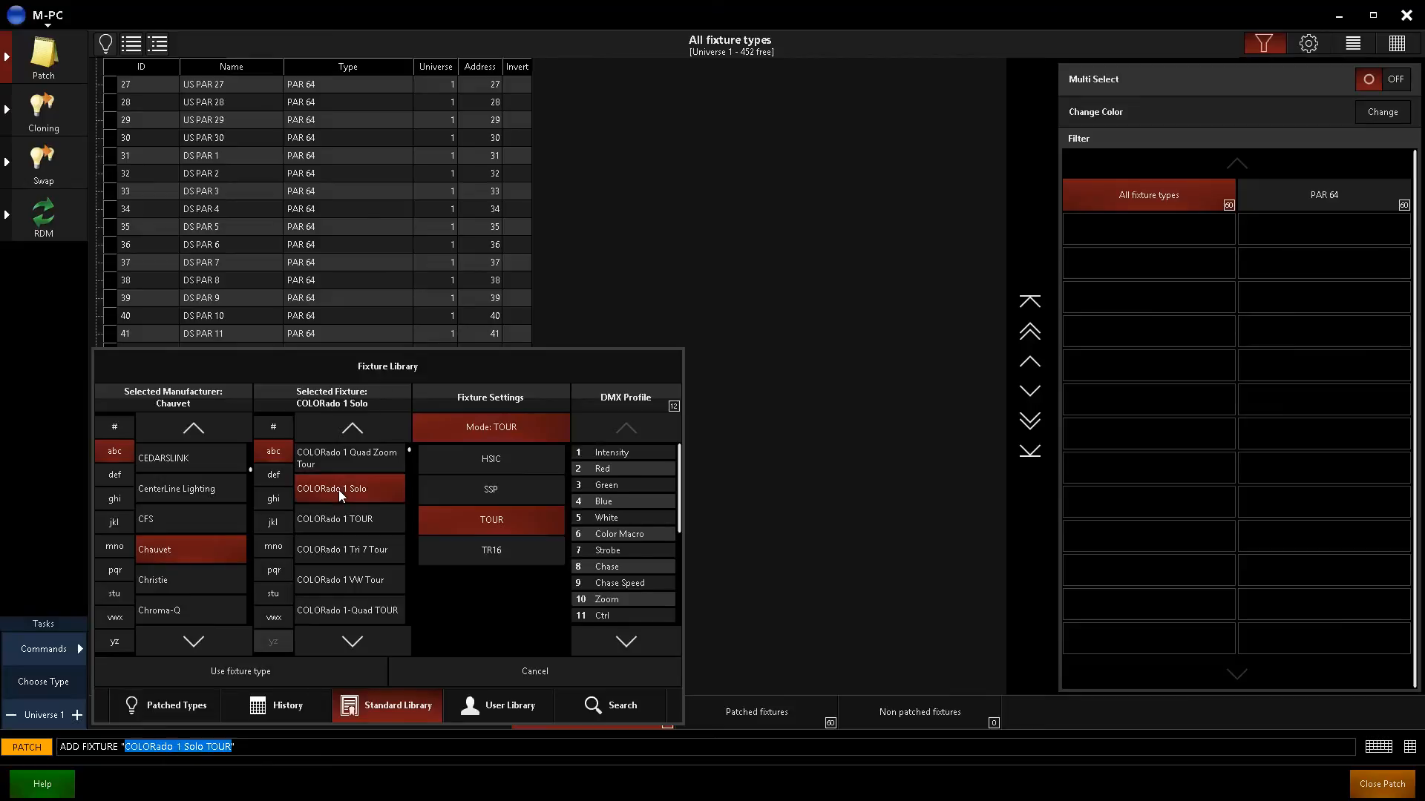
{"action": "left_click", "coordinate": [506, 489]}
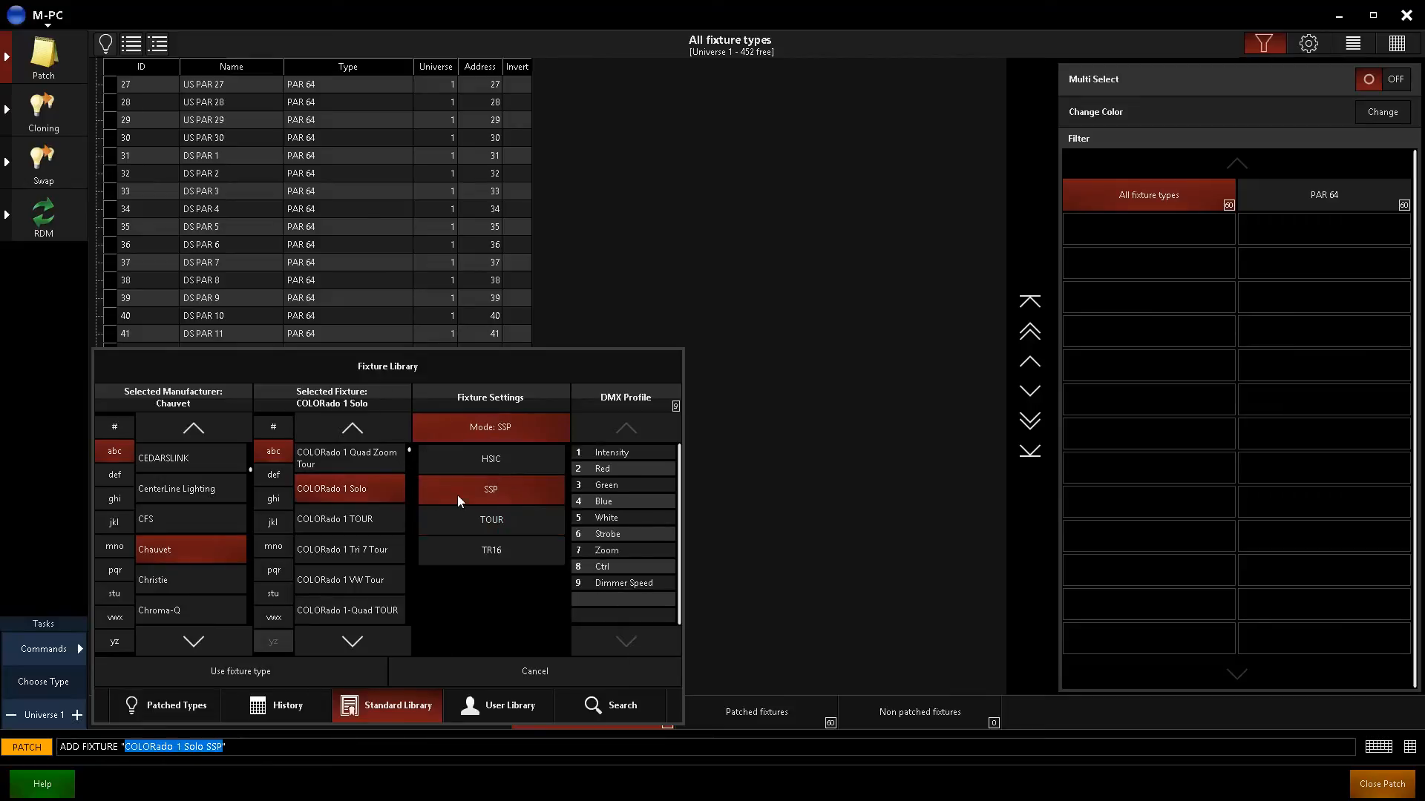
{"action": "left_click", "coordinate": [255, 670]}
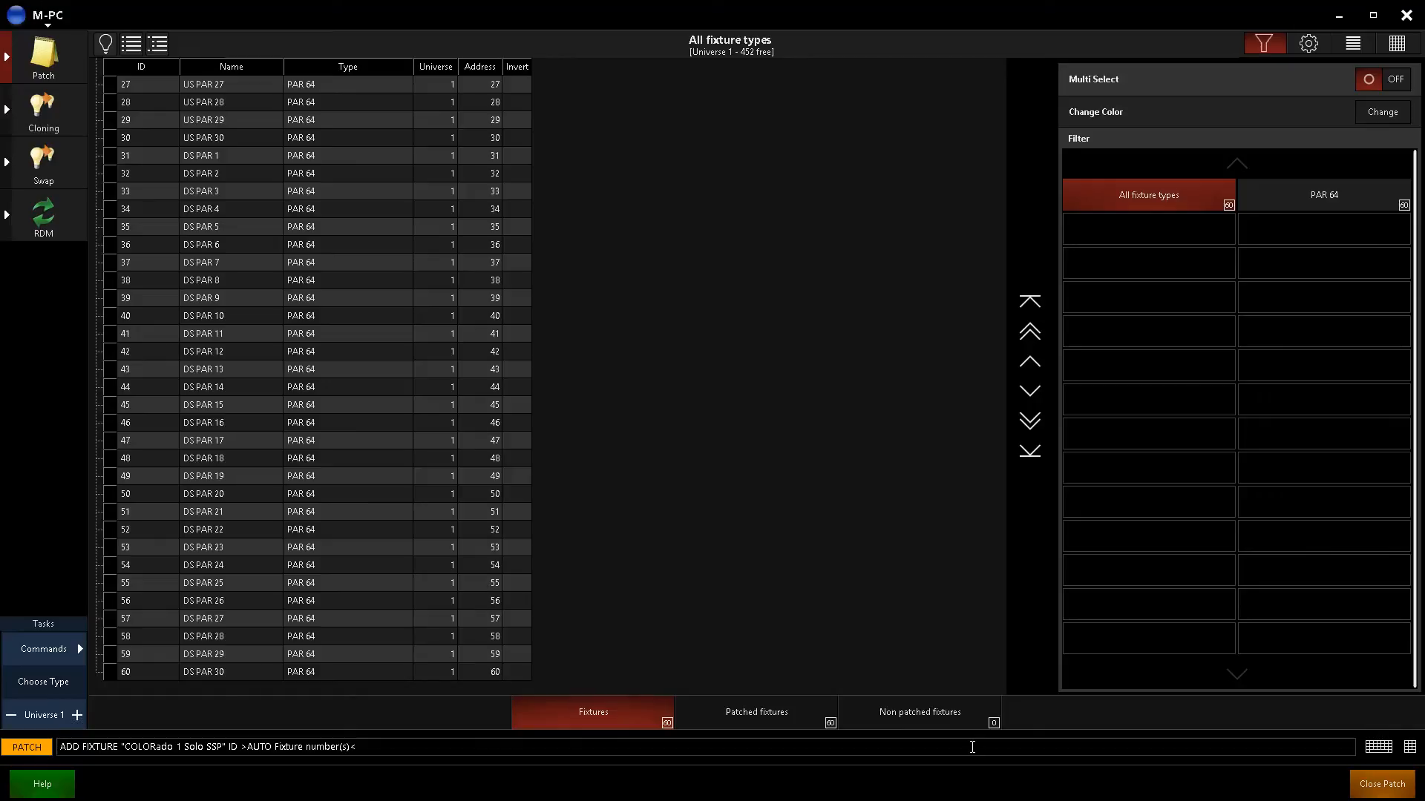
- Show the on-screen command keypad and place it in the empty area beside the fixture list
{"action": "left_click", "coordinate": [1411, 749]}
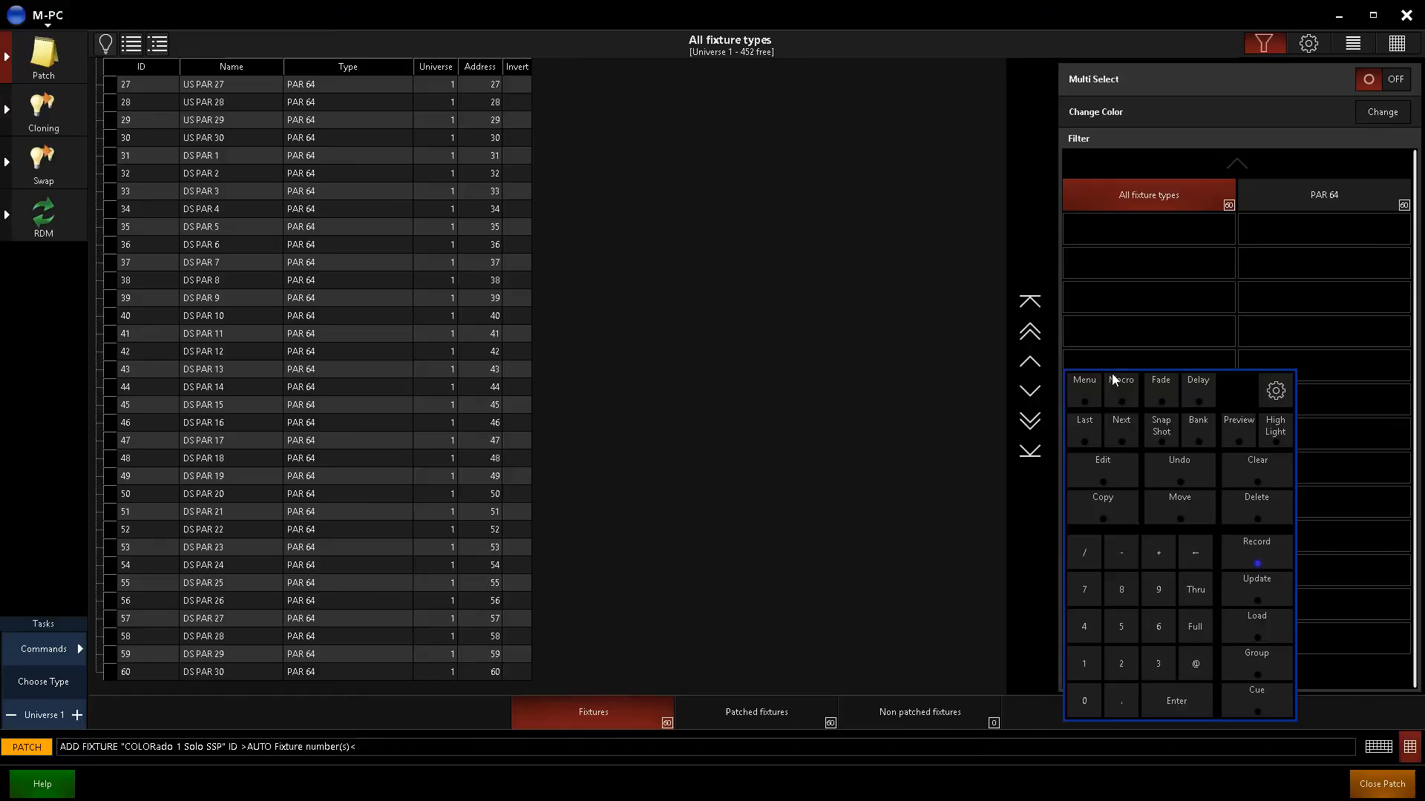
{"action": "left_click", "coordinate": [1378, 748]}
{"action": "left_click", "coordinate": [1378, 748]}
{"action": "left_click", "coordinate": [1409, 749]}
{"action": "left_click", "coordinate": [1409, 749]}
{"action": "left_click_drag", "start_coordinate": [1229, 390], "coordinate": [940, 86]}
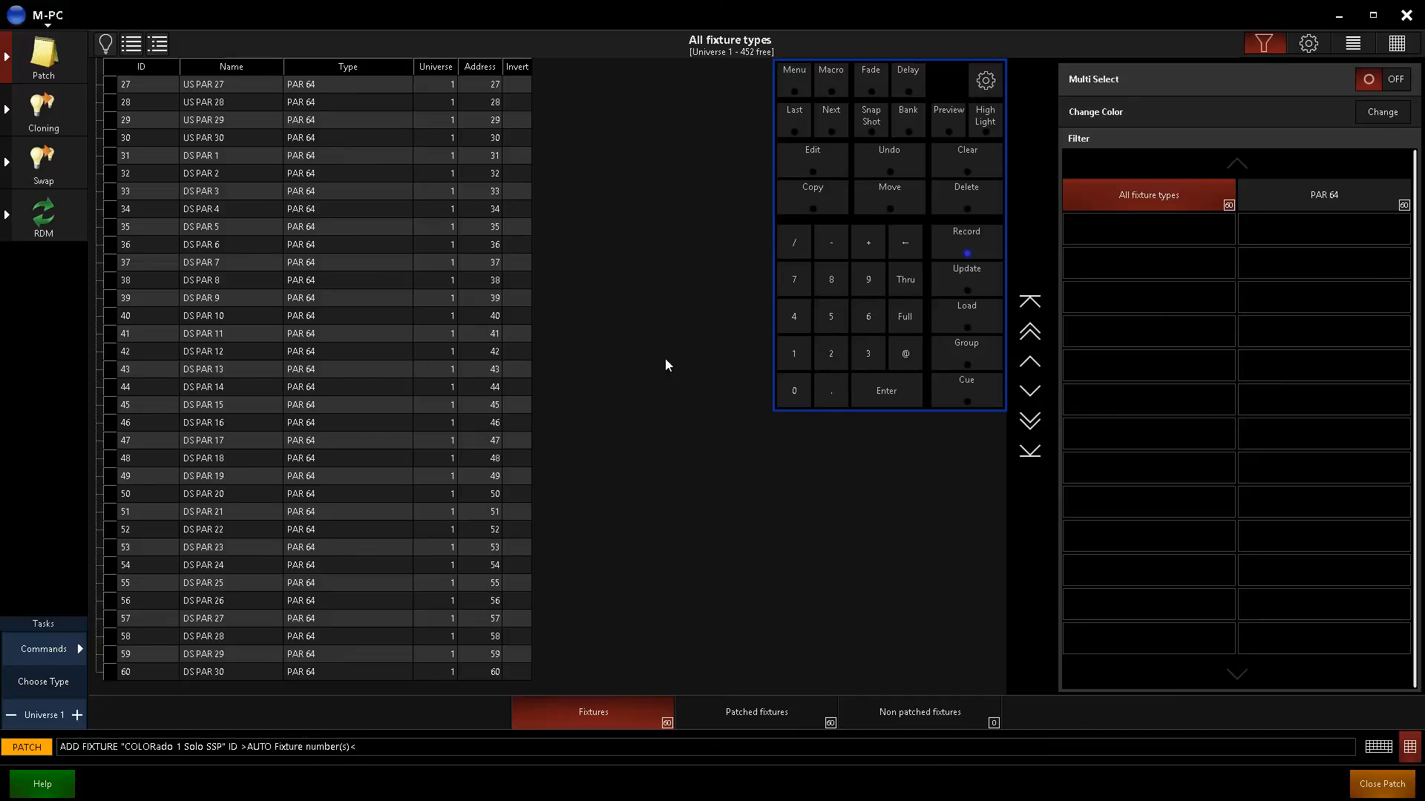
- Add COLORado 1 Solo SSP fixtures with IDs 101 through 120, starting at address 001 on universe 2
{"action": "left_click", "coordinate": [796, 353]}
{"action": "left_click", "coordinate": [904, 283]}
{"action": "left_click", "coordinate": [907, 354]}
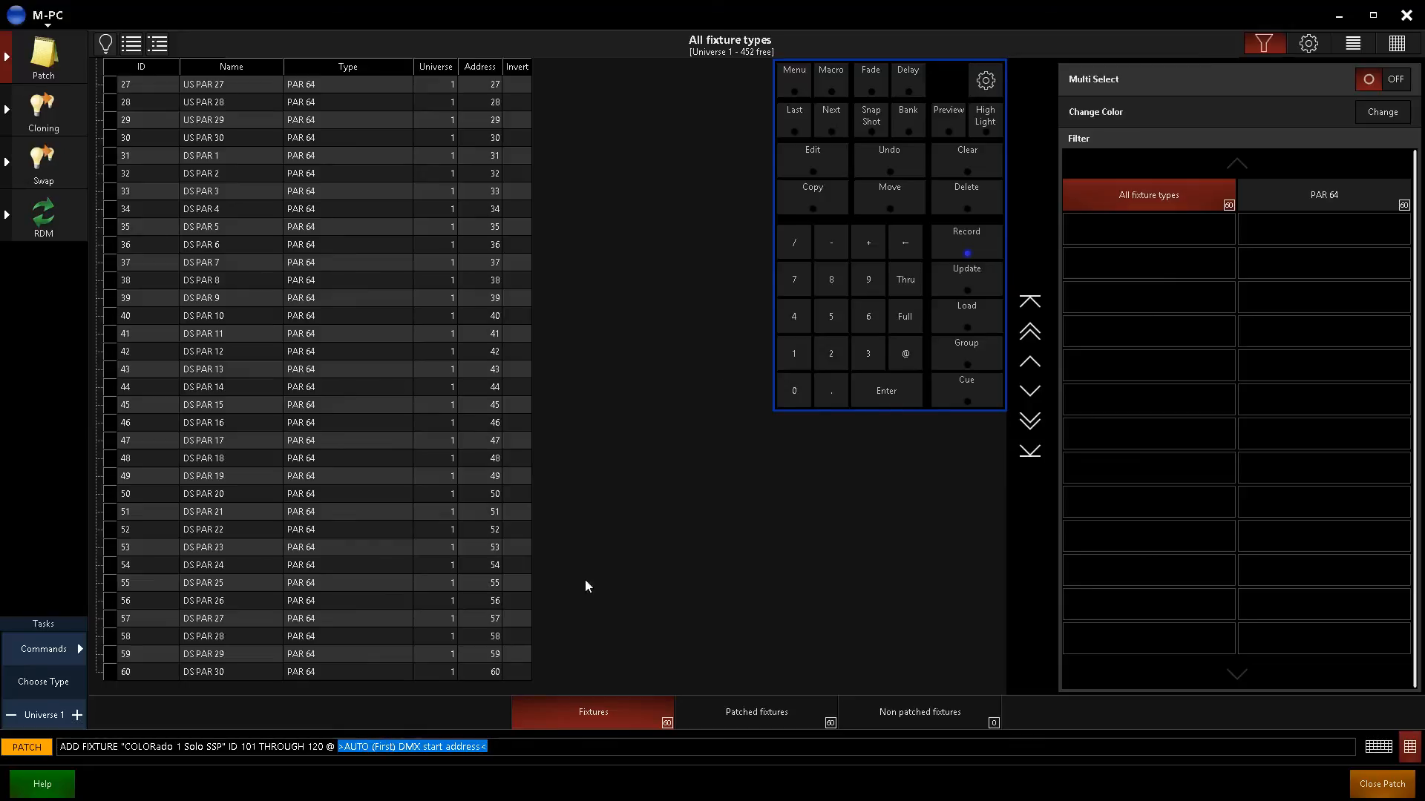
{"action": "left_click", "coordinate": [794, 393]}
{"action": "left_click", "coordinate": [791, 394]}
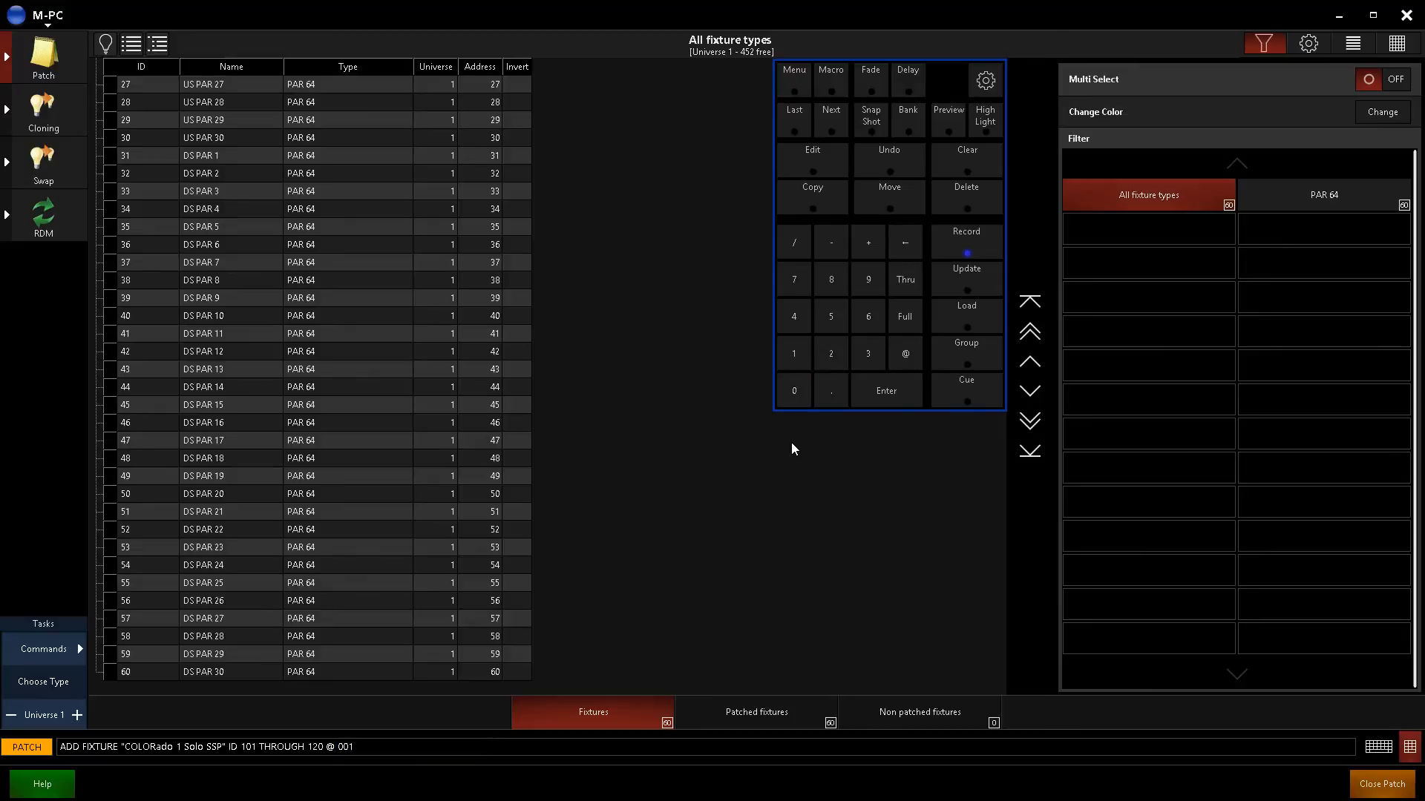
{"action": "left_click", "coordinate": [794, 242]}
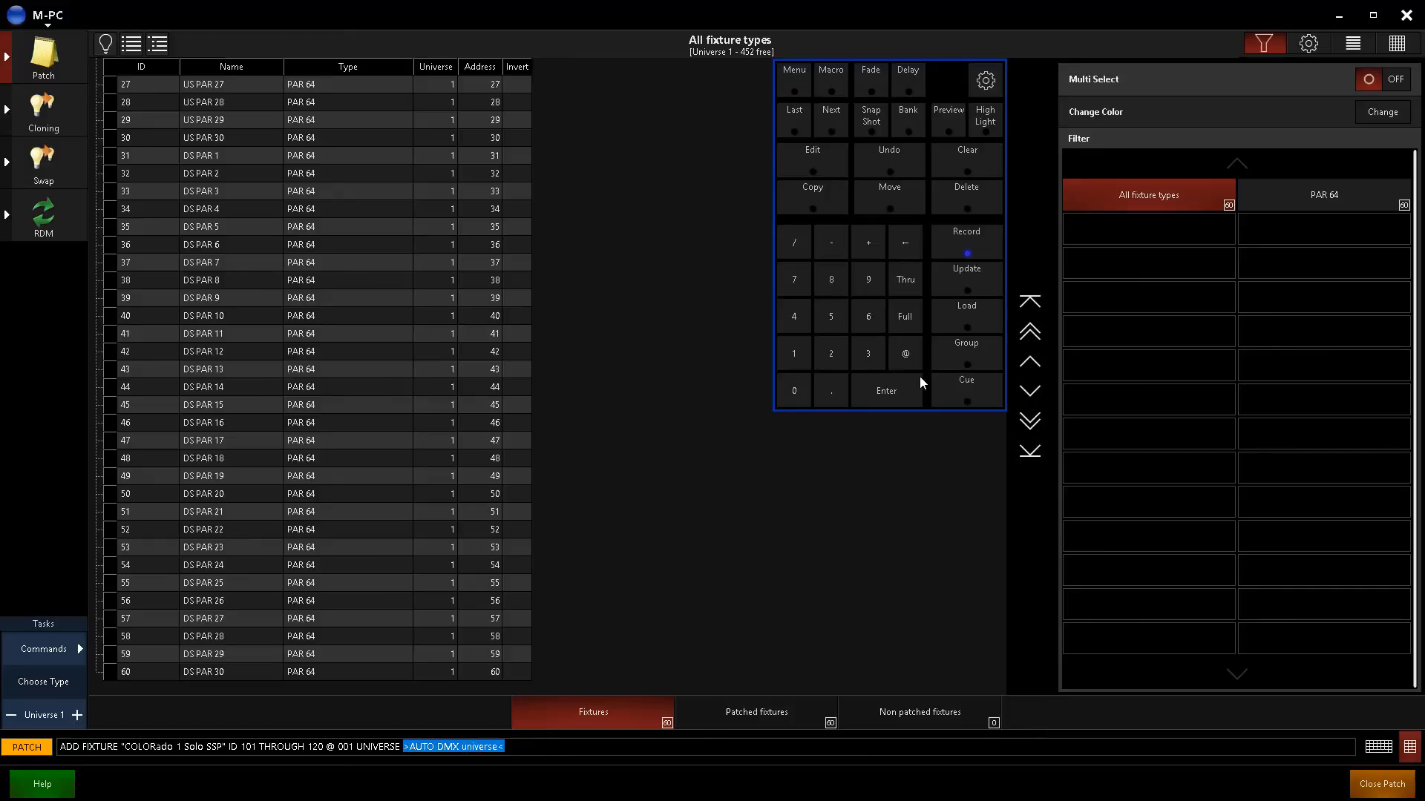
{"action": "left_click_drag", "start_coordinate": [946, 76], "coordinate": [912, 77]}
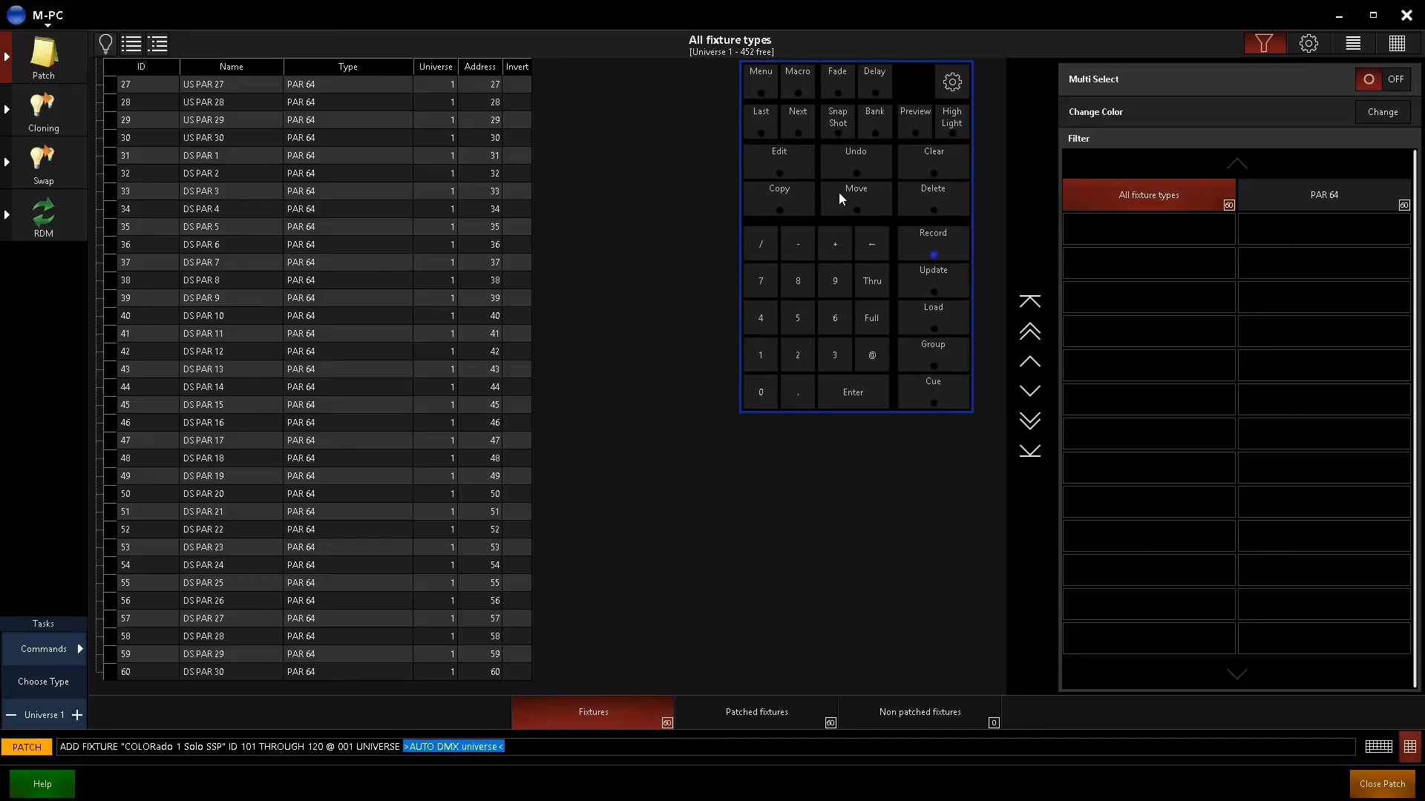
{"action": "left_click", "coordinate": [800, 356]}
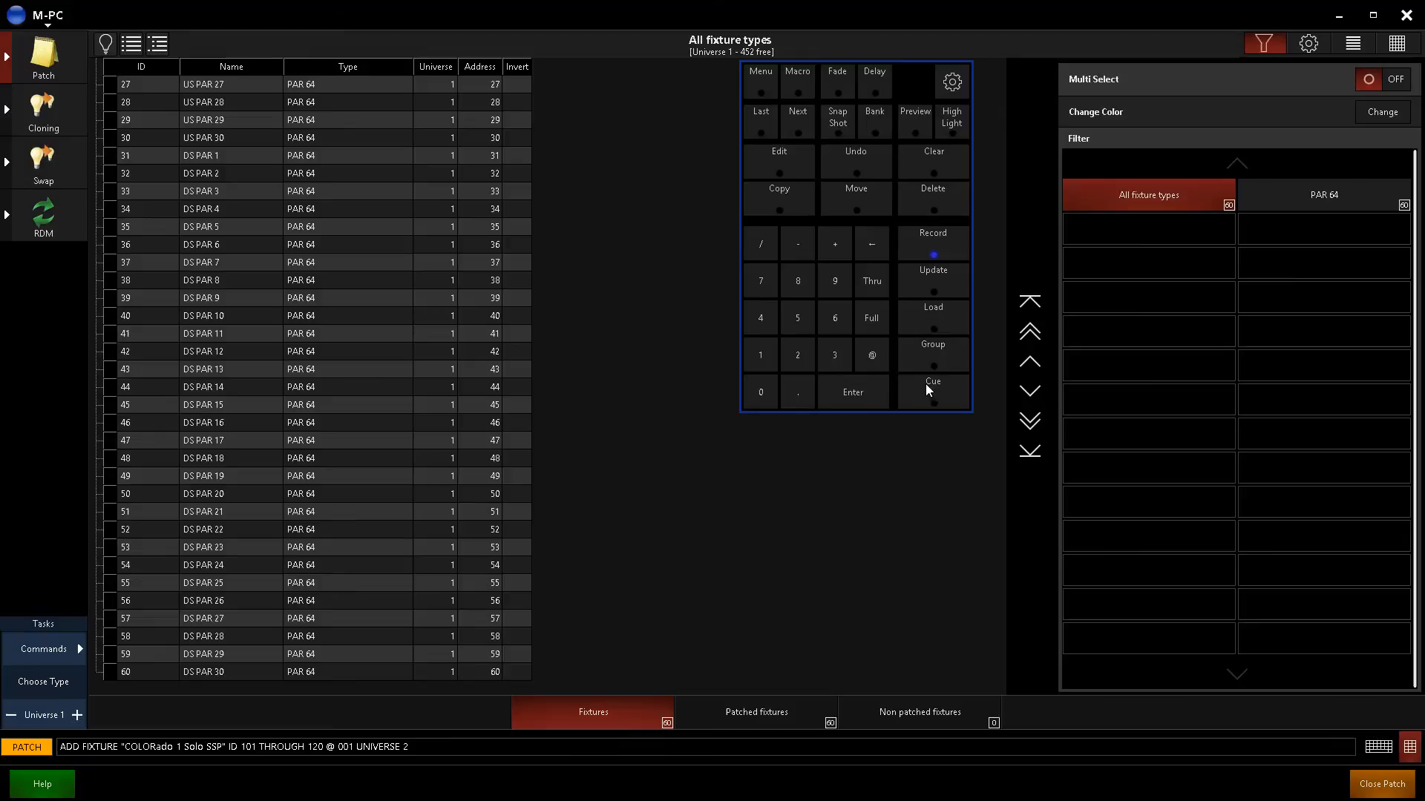
{"action": "left_click", "coordinate": [859, 398]}
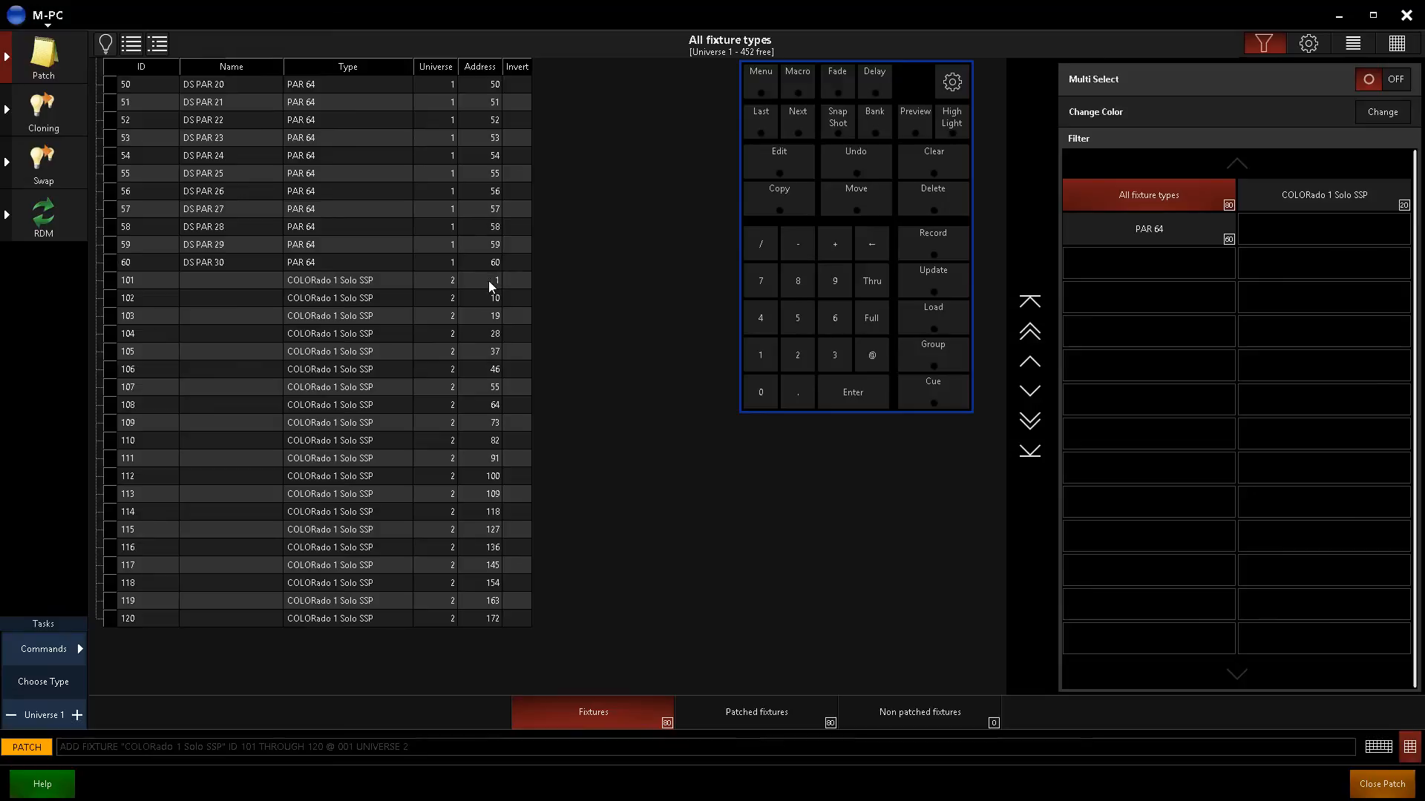
- Repatch fixtures 101 through 120 to start at address 61 on universe 1, replacing their existing addresses
{"action": "left_click_drag", "start_coordinate": [488, 280], "coordinate": [487, 630]}
{"action": "left_click_drag", "start_coordinate": [485, 279], "coordinate": [479, 549]}
{"action": "left_click_drag", "start_coordinate": [481, 602], "coordinate": [479, 620]}
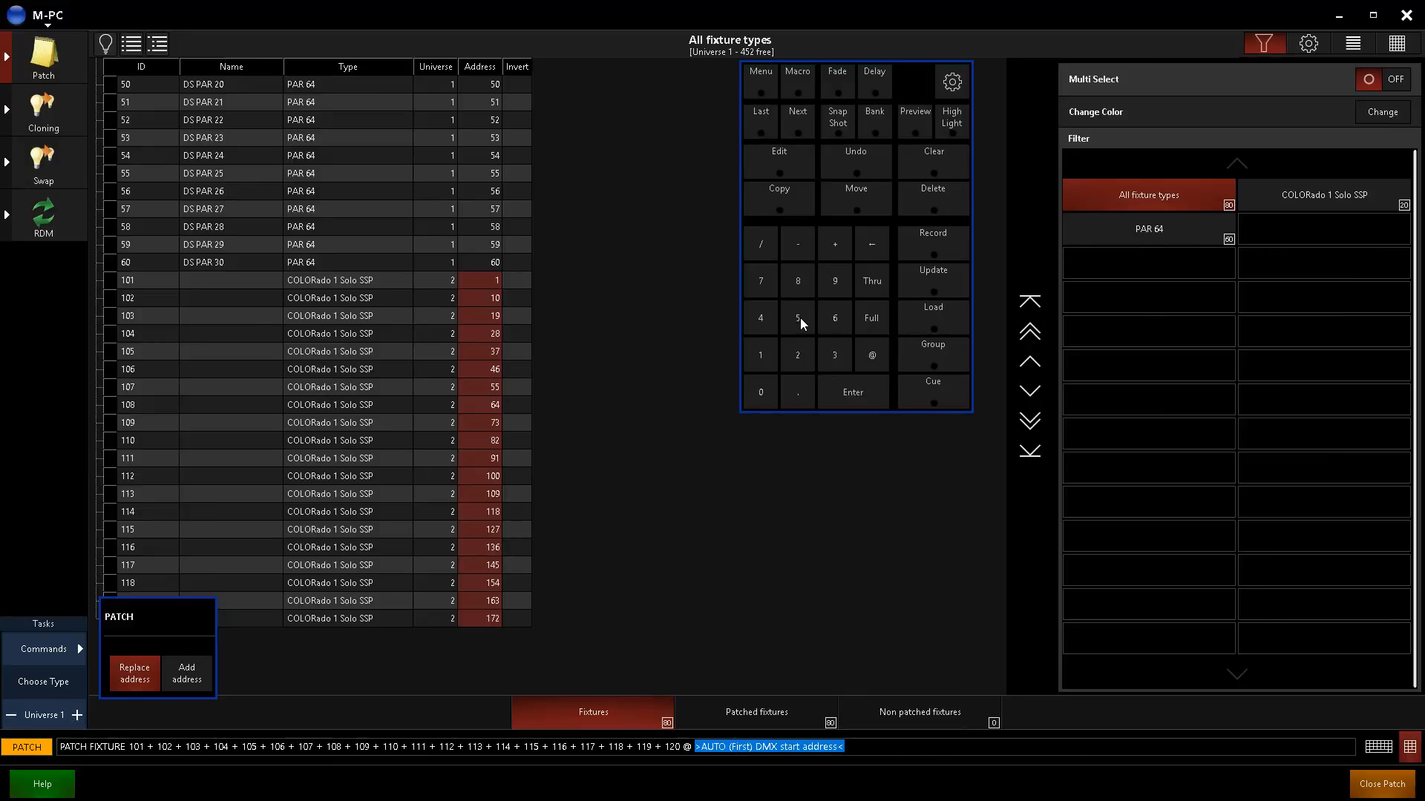
{"action": "type", "text": "6"}
{"action": "left_click", "coordinate": [757, 365]}
{"action": "left_click", "coordinate": [761, 246]}
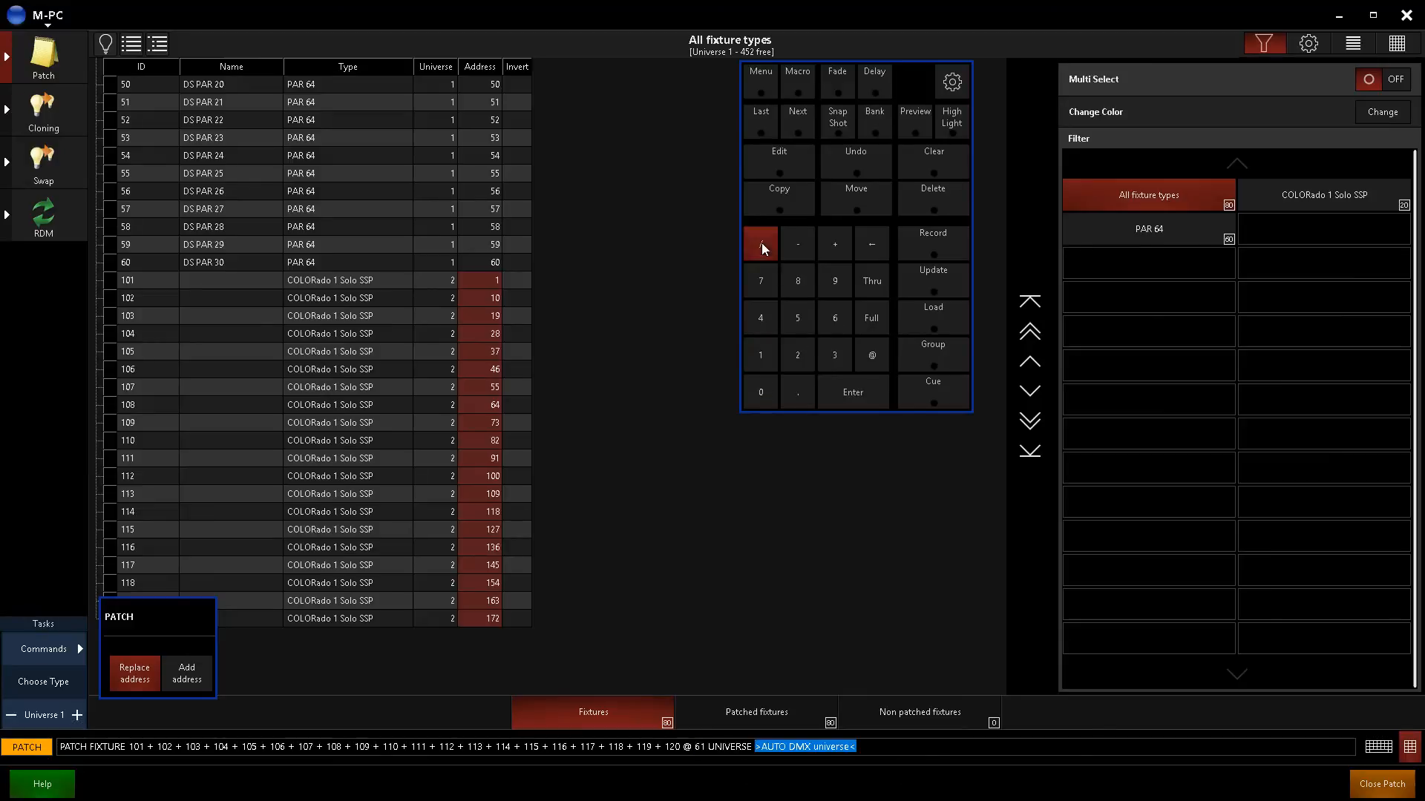
{"action": "left_click", "coordinate": [756, 355]}
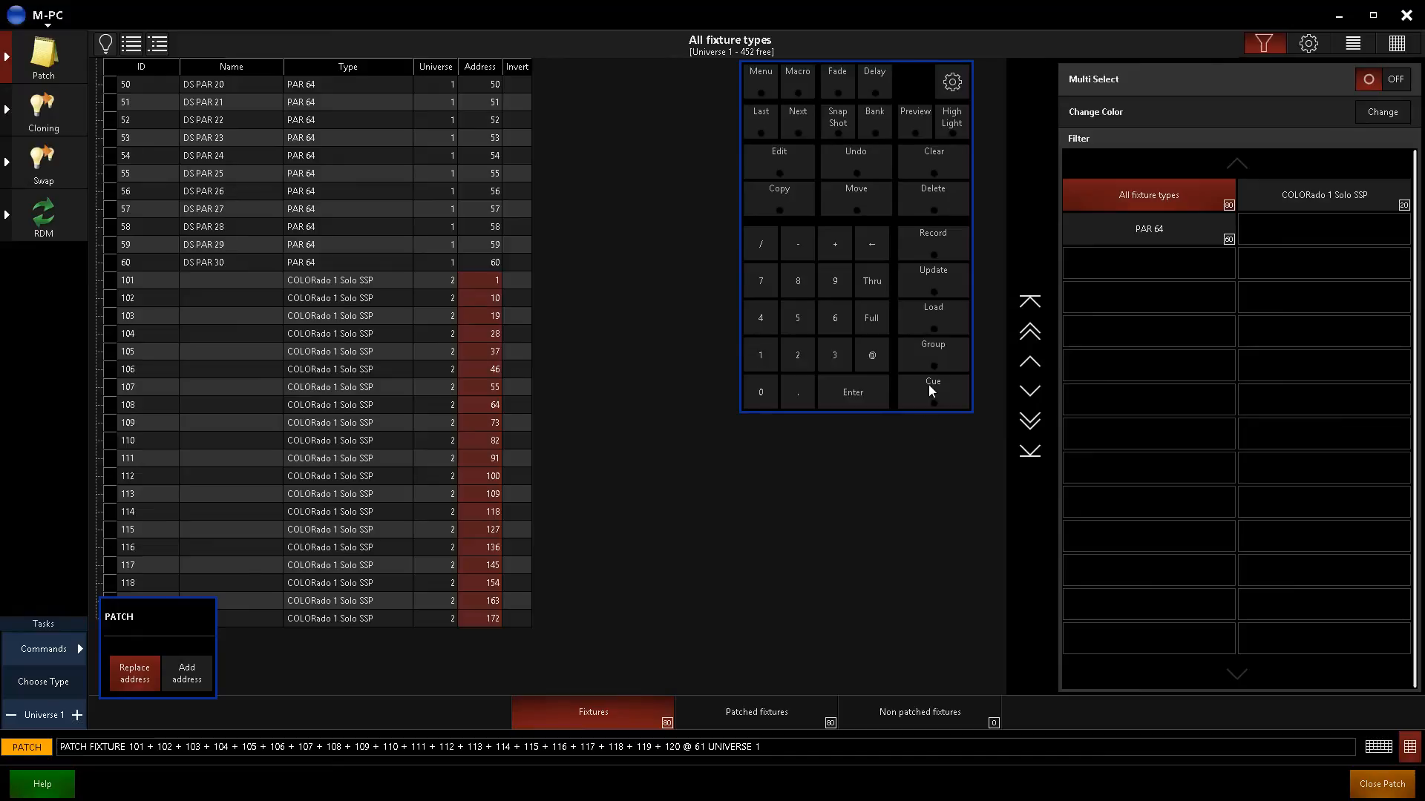
{"action": "left_click", "coordinate": [858, 394]}
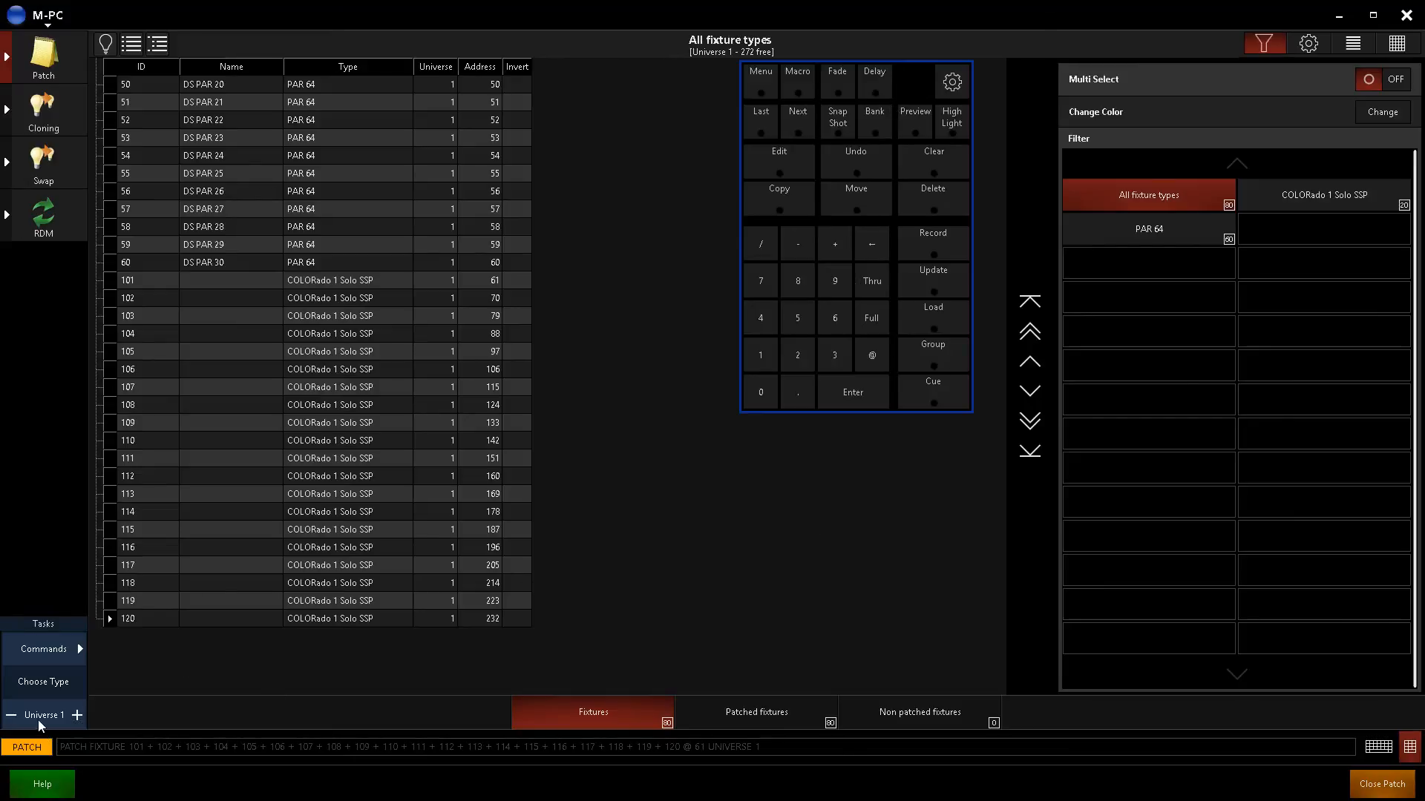
- Choose a new fixture type from the standard library, with Robe as the manufacturer
{"action": "left_click", "coordinate": [54, 684]}
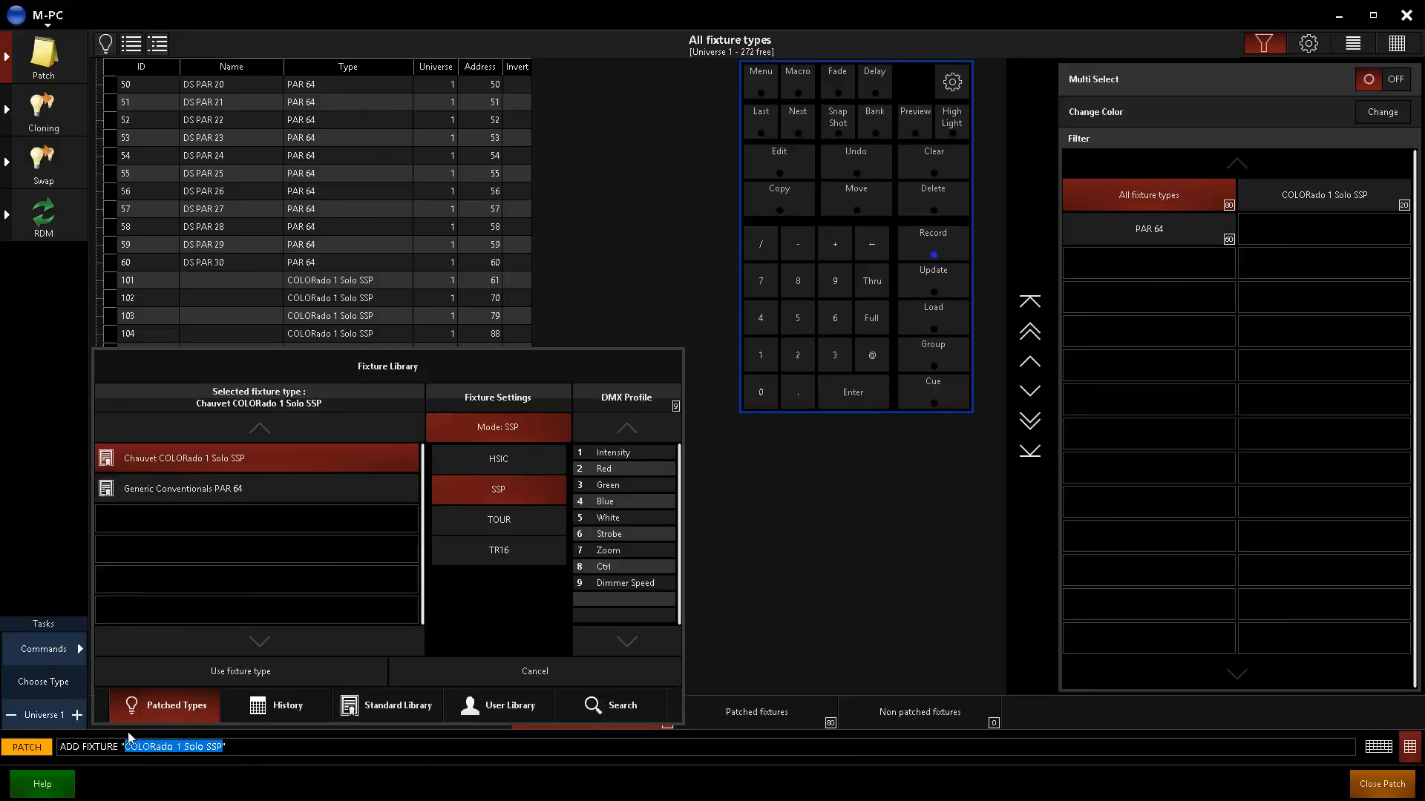
{"action": "left_click", "coordinate": [397, 708]}
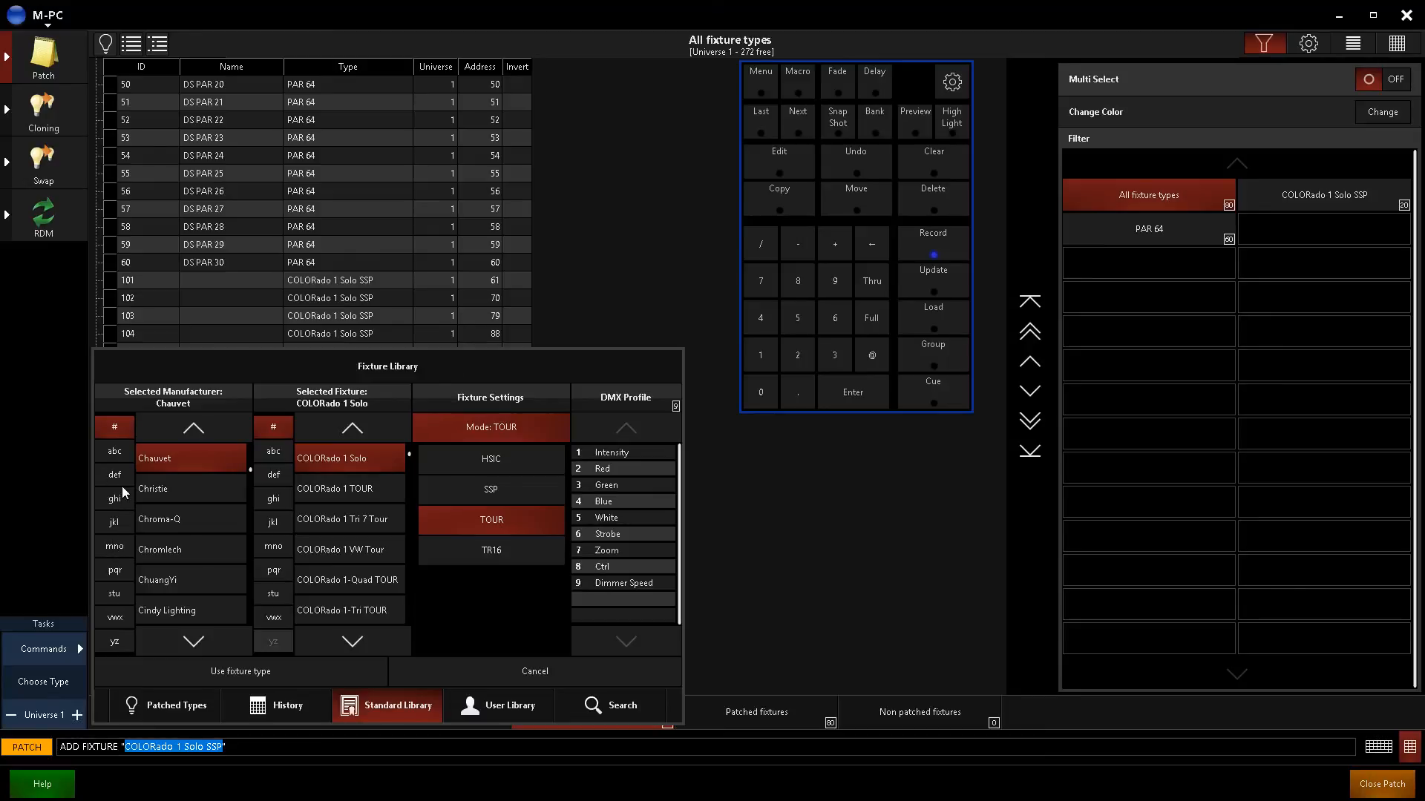
{"action": "left_click", "coordinate": [114, 572]}
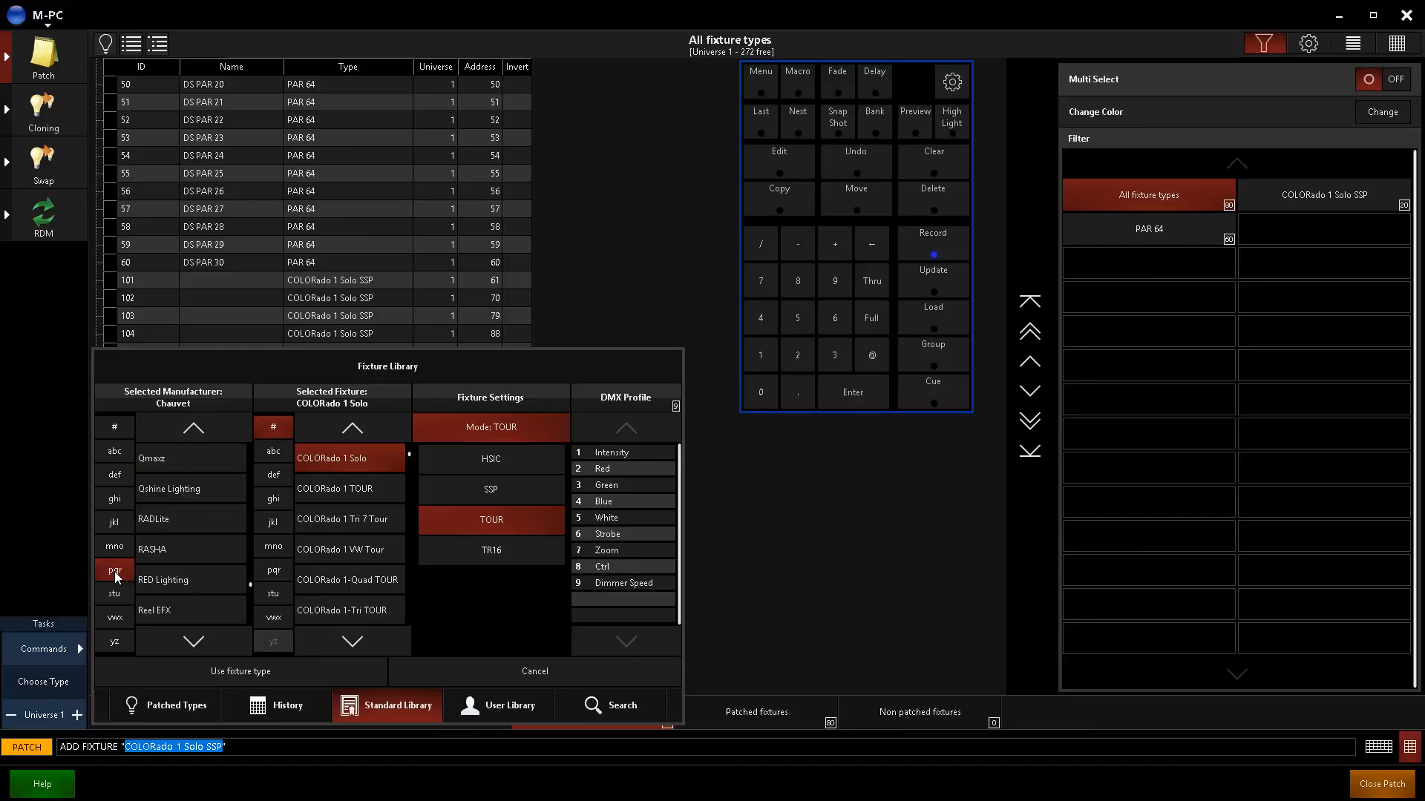
{"action": "left_click", "coordinate": [192, 643]}
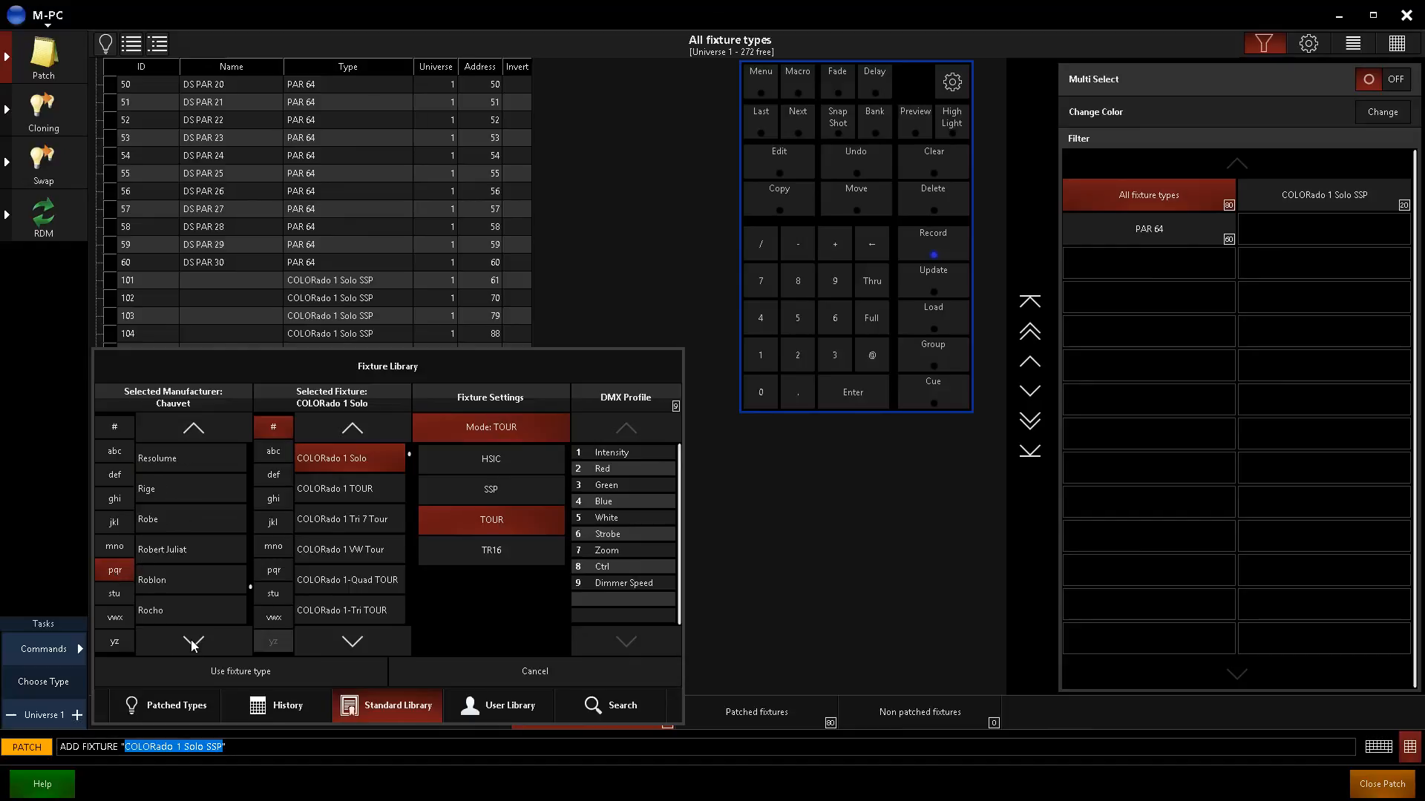
{"action": "left_click", "coordinate": [193, 643]}
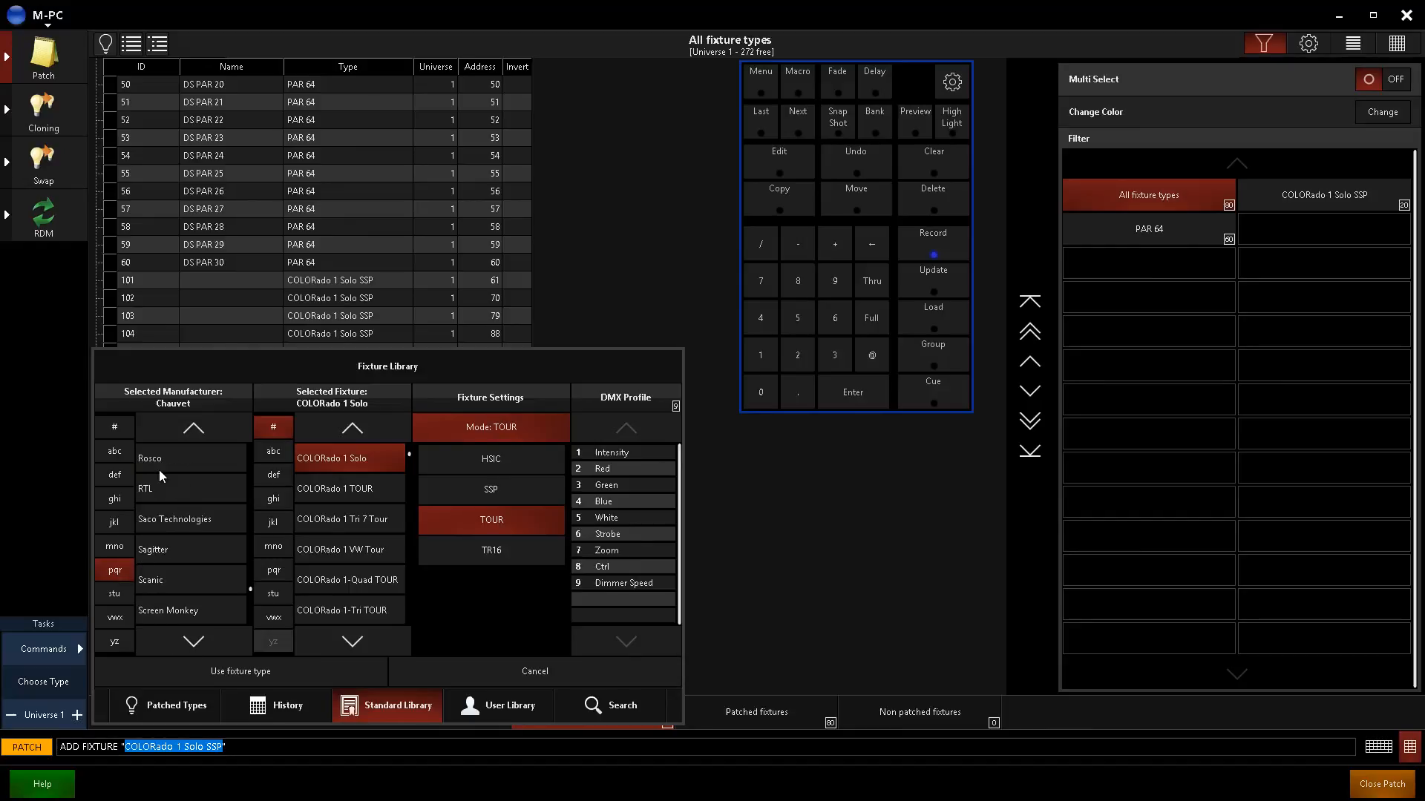
{"action": "left_click", "coordinate": [195, 429]}
{"action": "left_click", "coordinate": [153, 509]}
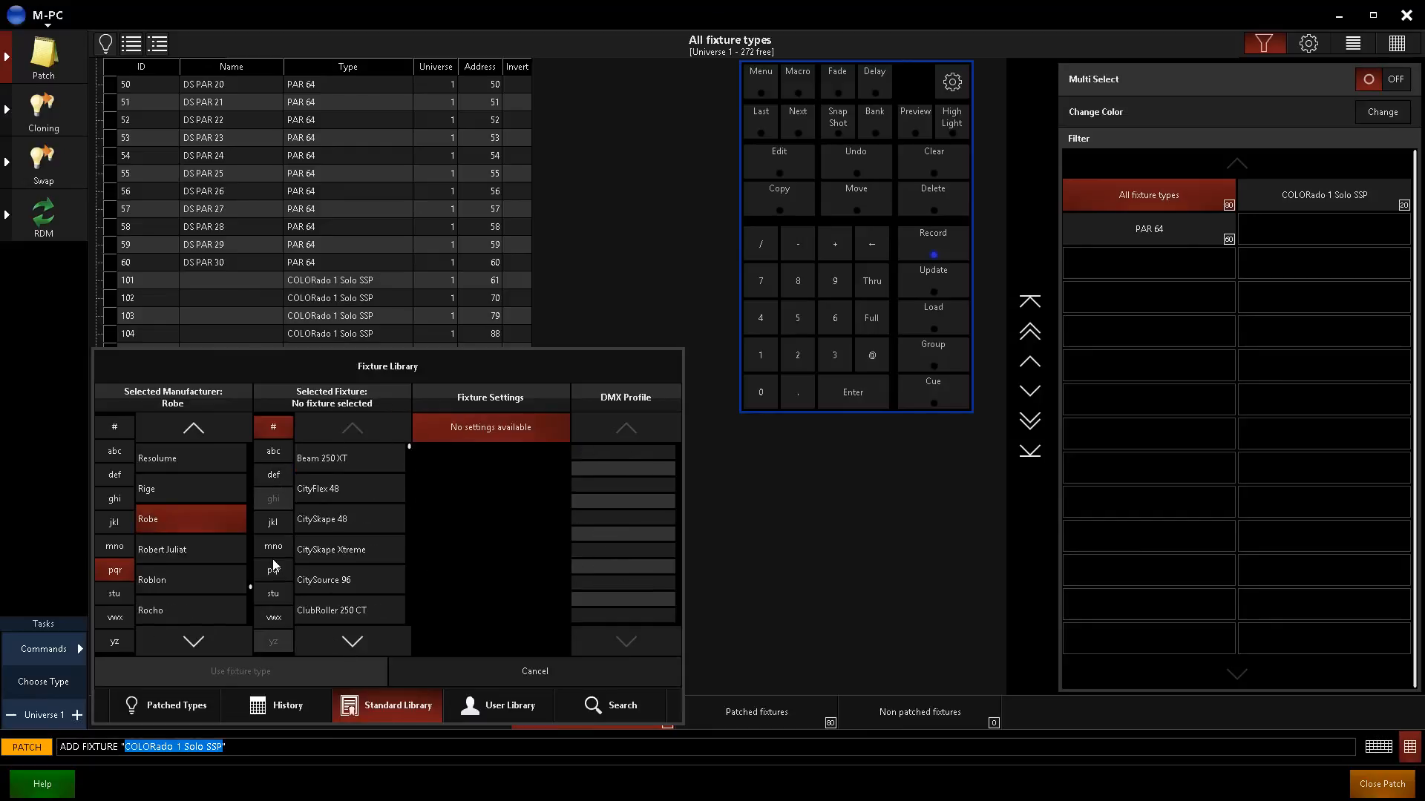
- Select Robe's ROBIN BMFL Spot in M2 mode and use it as the fixture type to add
{"action": "left_click", "coordinate": [275, 454]}
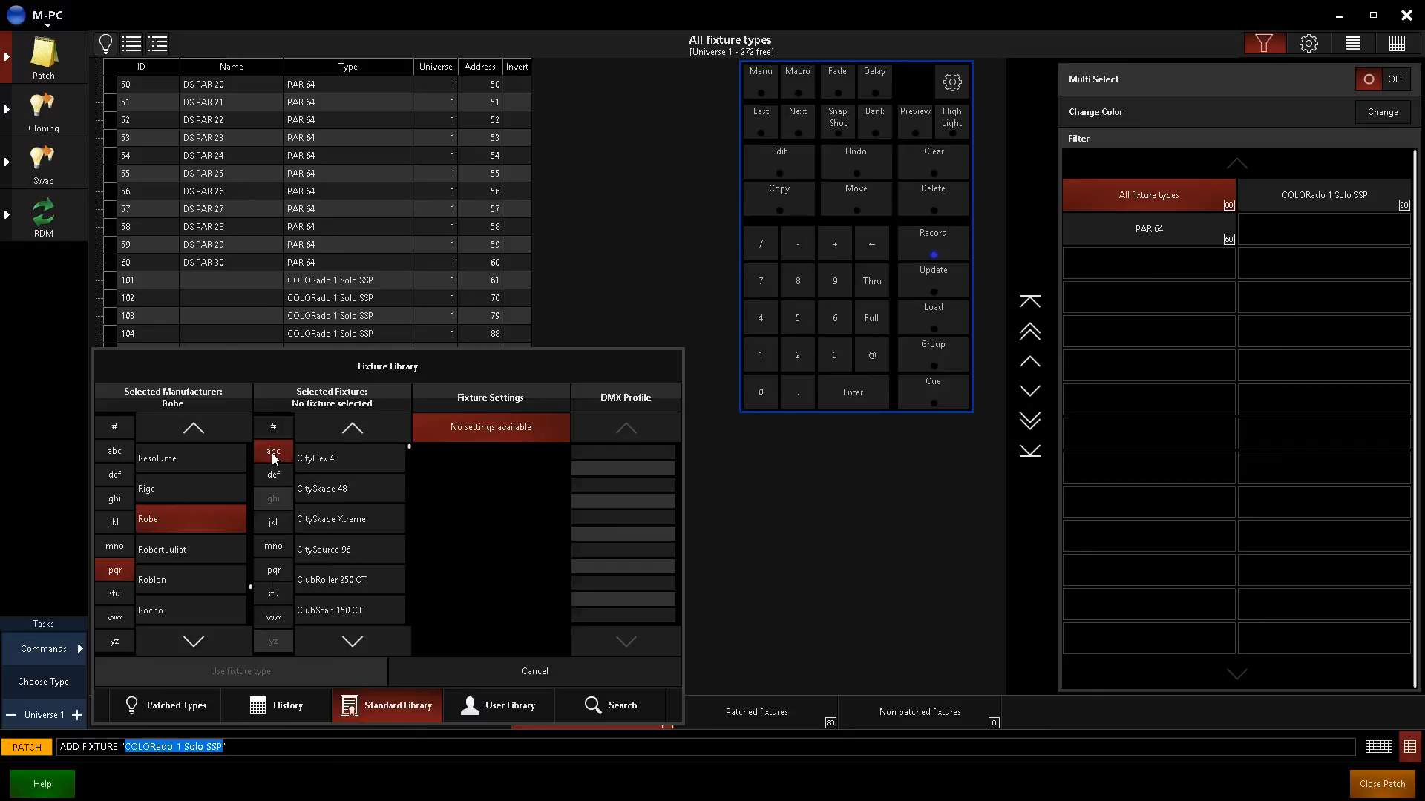
{"action": "left_click", "coordinate": [274, 577]}
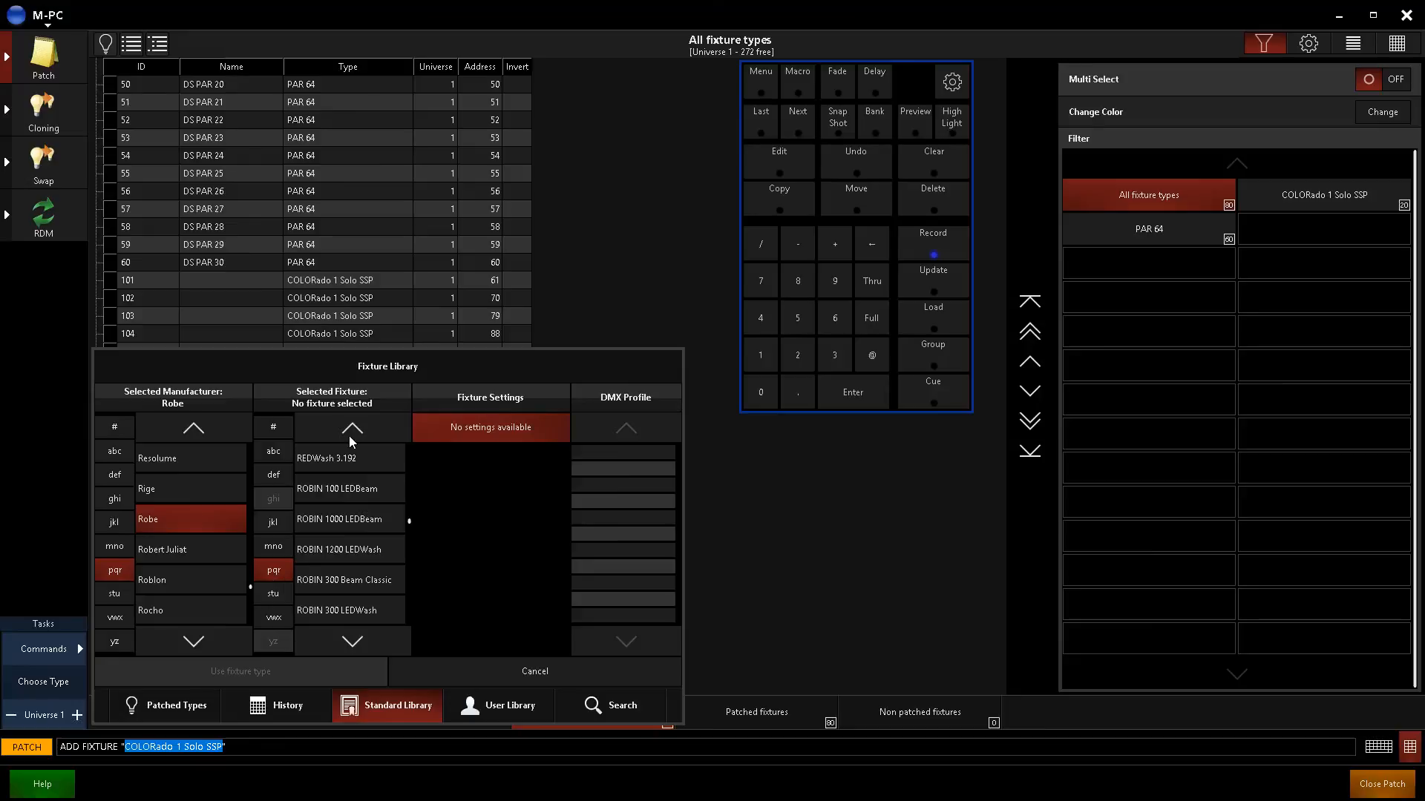
{"action": "left_click", "coordinate": [352, 641]}
{"action": "left_click", "coordinate": [351, 641]}
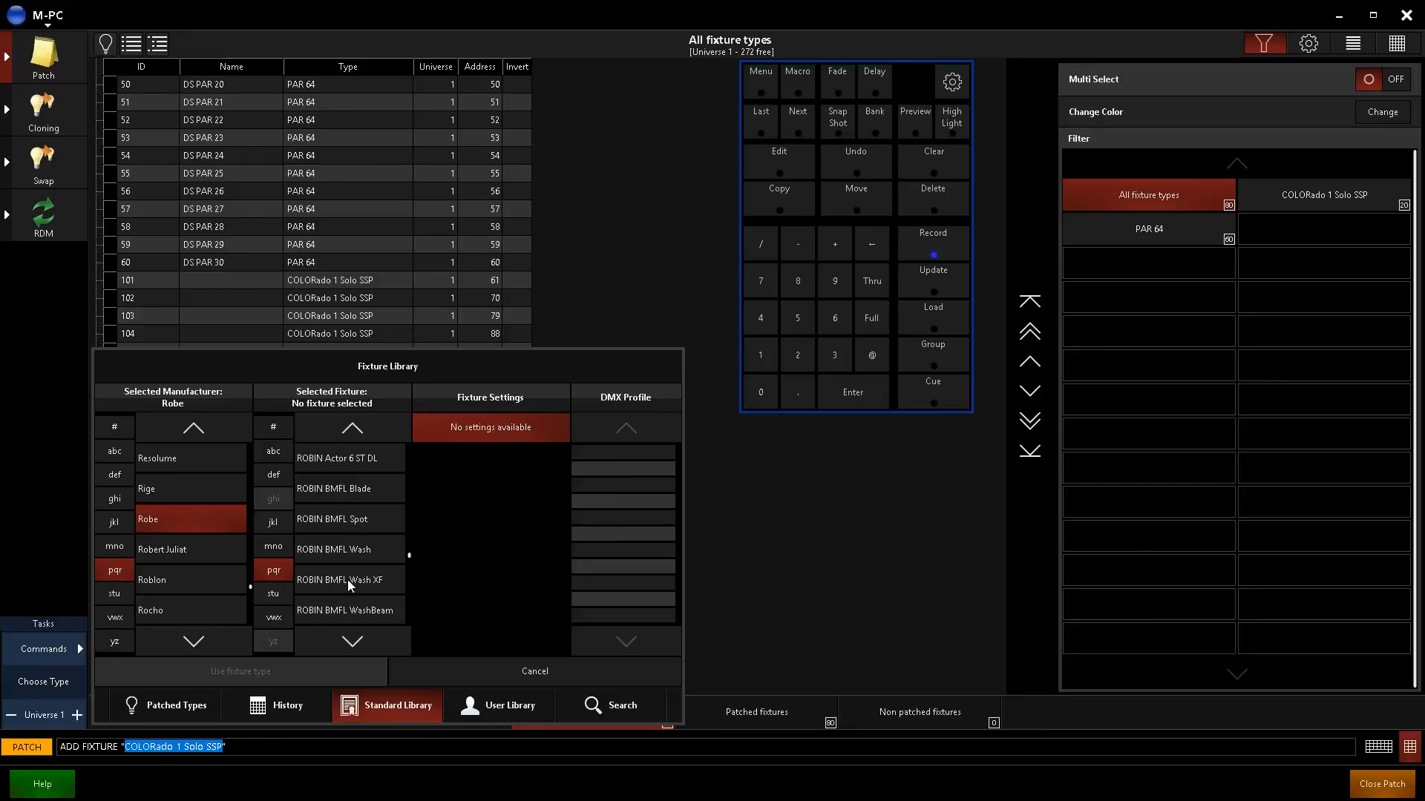
{"action": "left_click", "coordinate": [341, 509]}
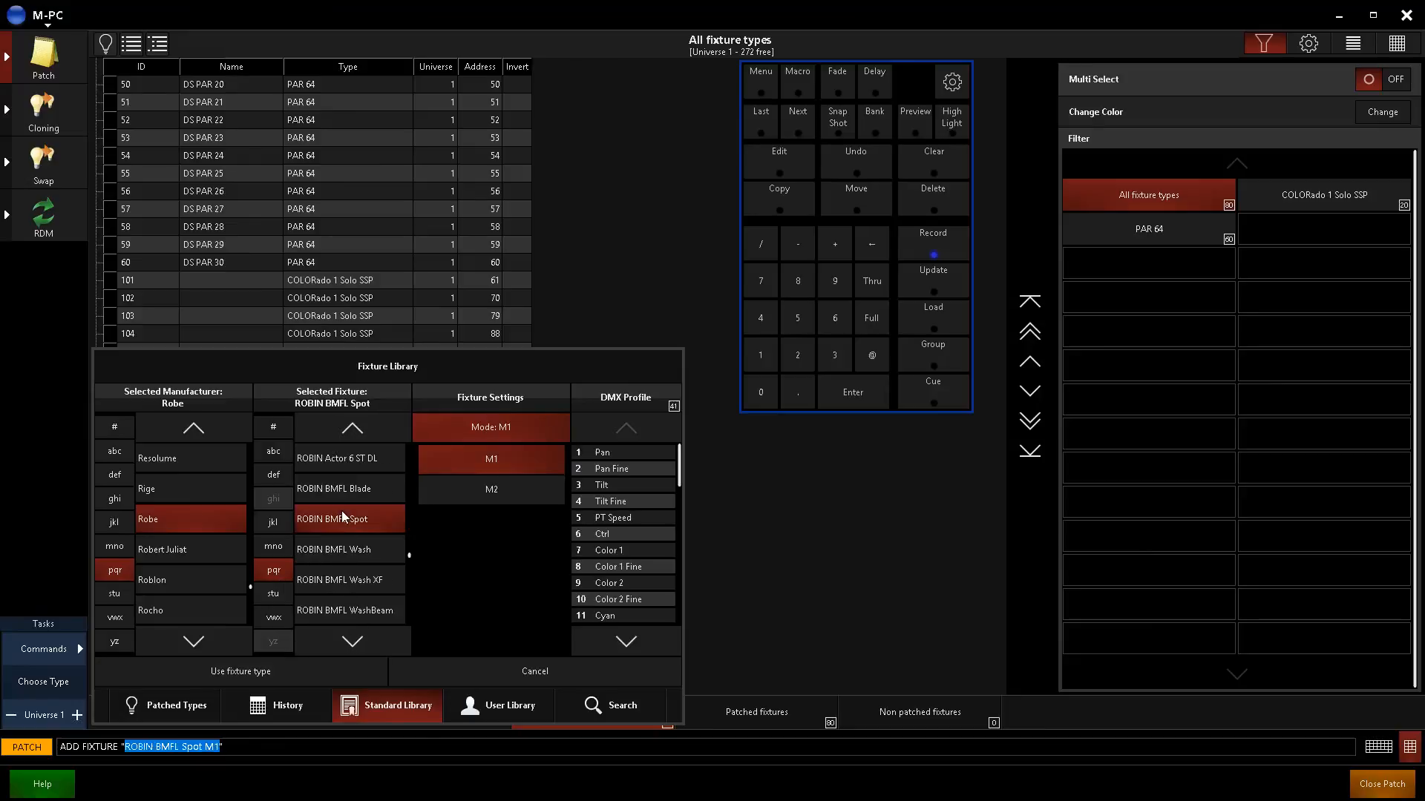
{"action": "left_click", "coordinate": [488, 493]}
{"action": "left_click", "coordinate": [233, 672]}
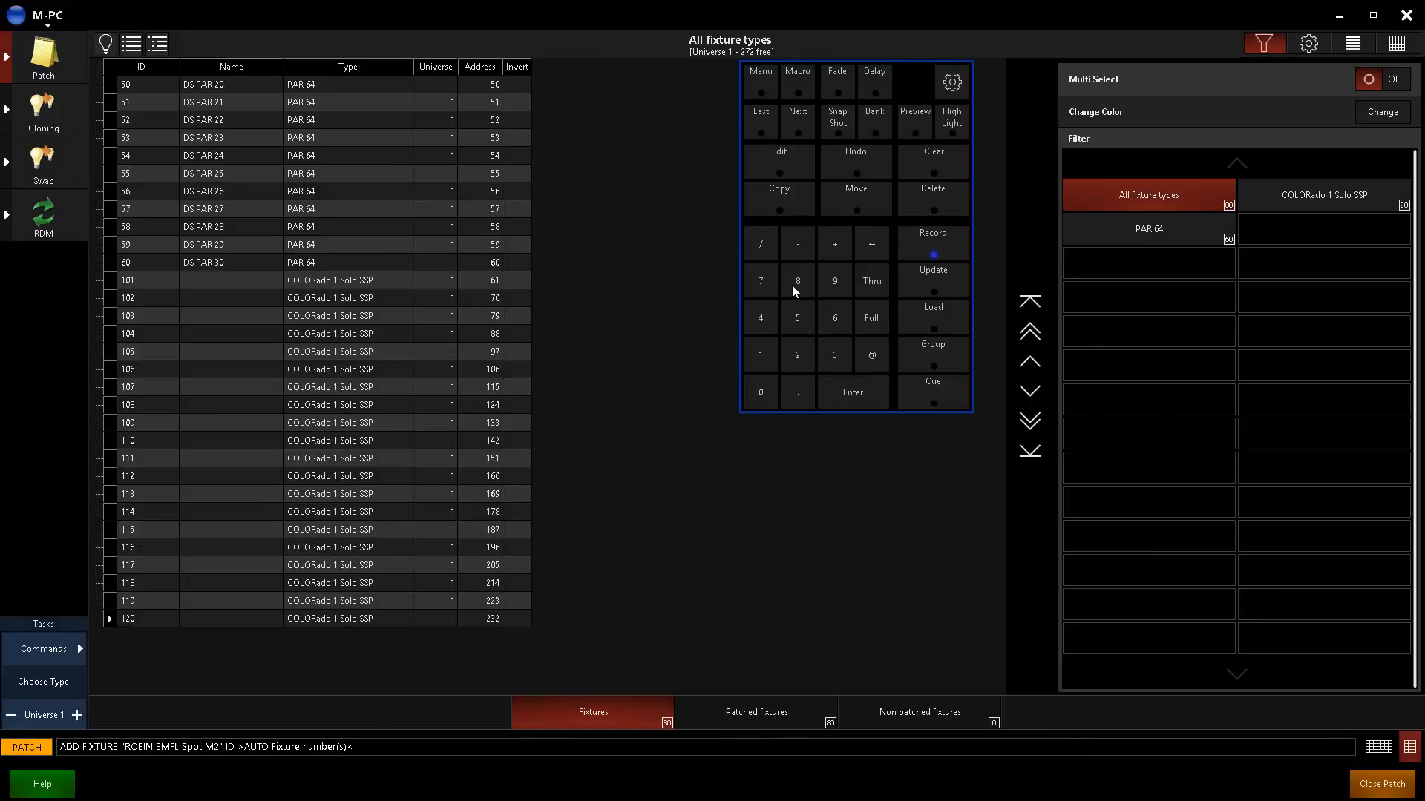
- Add ROBIN BMFL Spot M2 fixtures with IDs 201 through 208 on universe 2, keeping the automatic start address
{"action": "left_click", "coordinate": [799, 356]}
{"action": "left_click", "coordinate": [760, 357]}
{"action": "left_click", "coordinate": [872, 280]}
{"action": "left_click", "coordinate": [874, 353]}
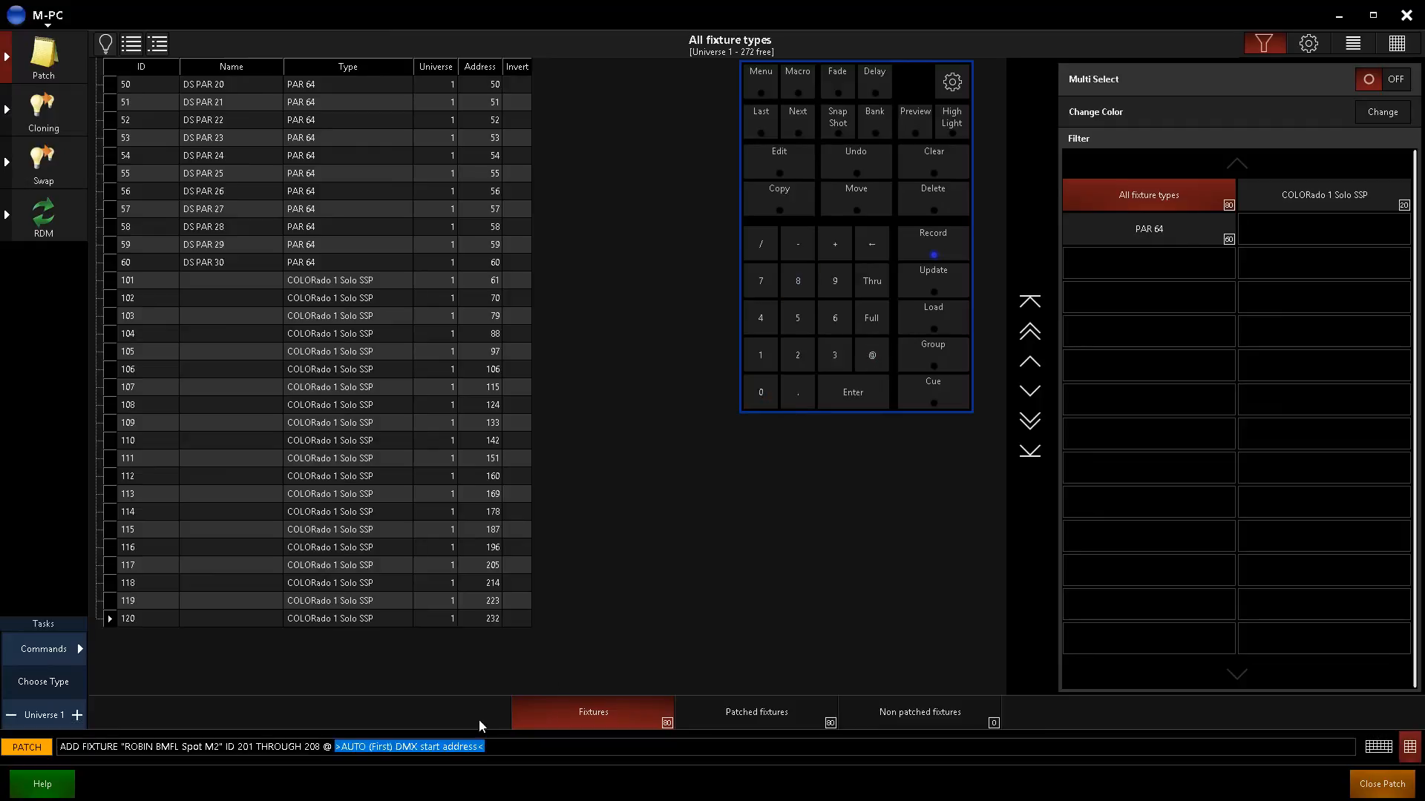
{"action": "left_click", "coordinate": [761, 245]}
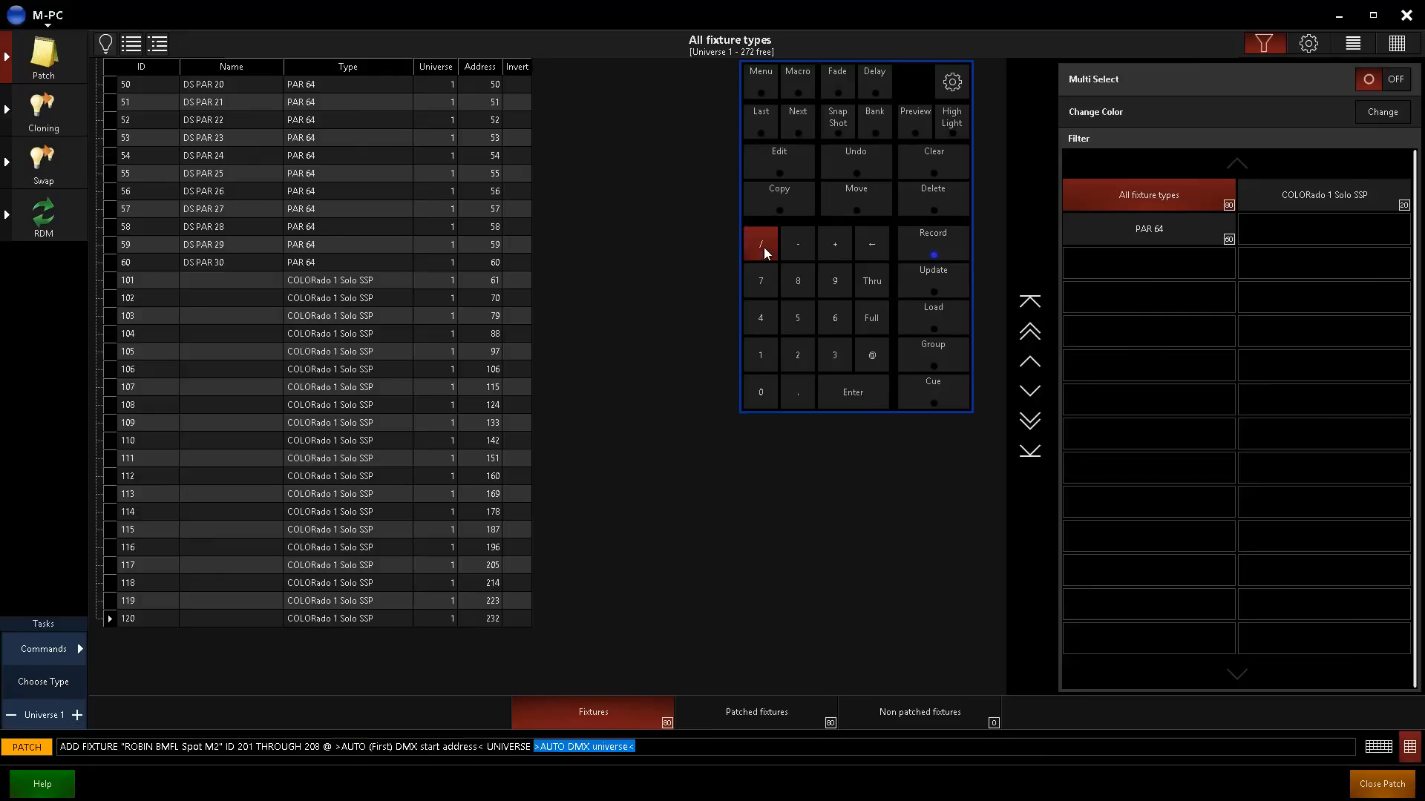
{"action": "left_click", "coordinate": [799, 356]}
{"action": "left_click", "coordinate": [834, 405]}
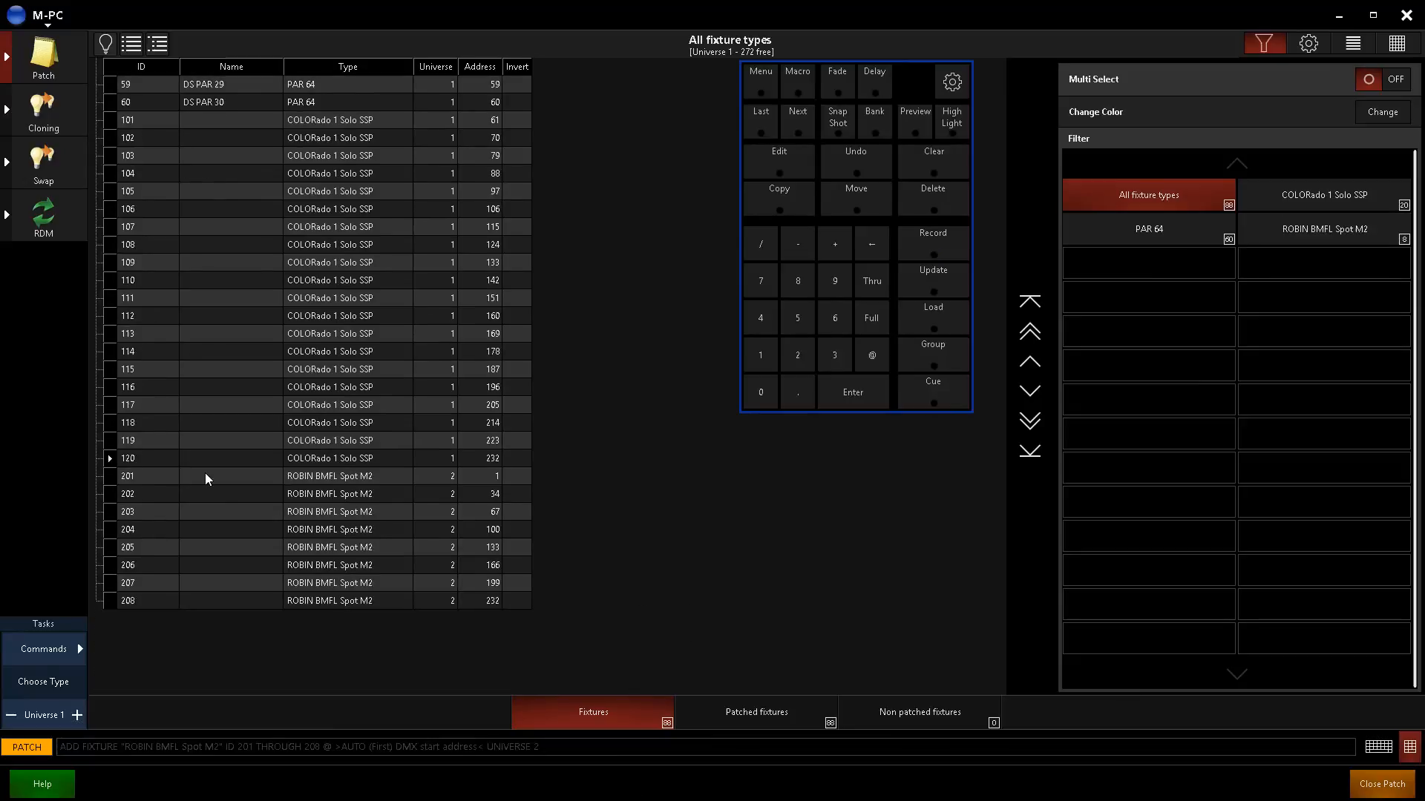
- Name fixtures 201 through 208 "US BMFL" with automatic numbering, and clear the cell selection
{"action": "left_click_drag", "start_coordinate": [205, 476], "coordinate": [241, 618]}
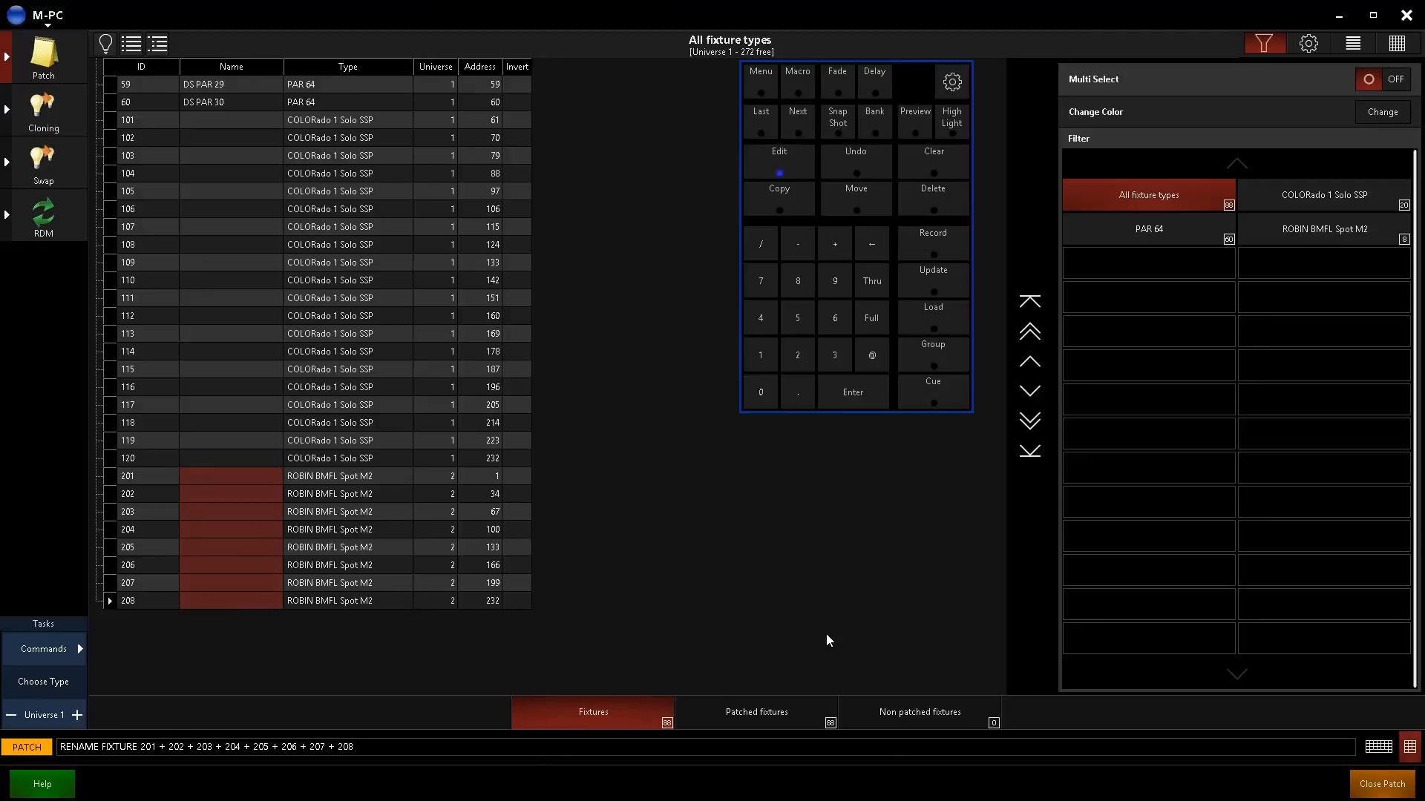
{"action": "key", "text": "BackSpace"}
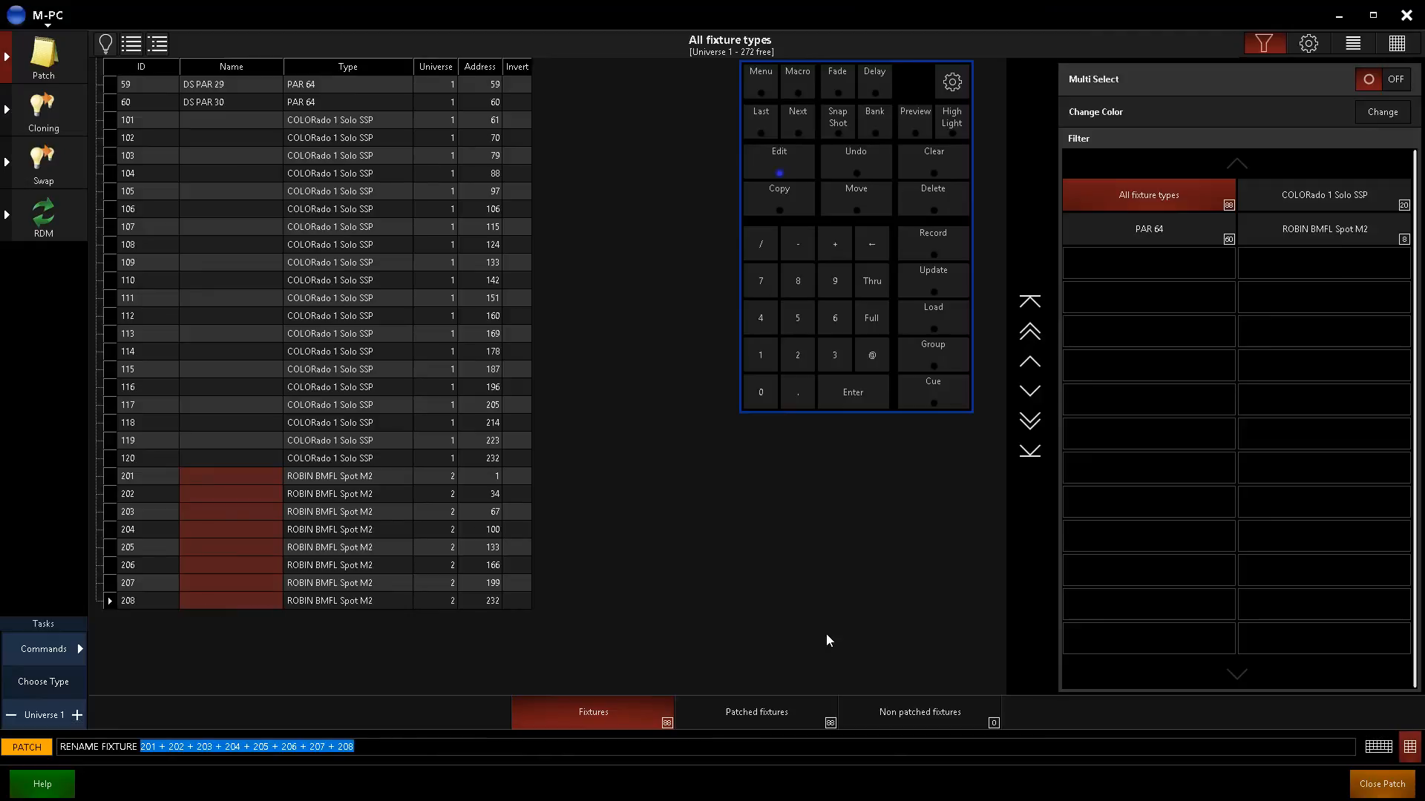
{"action": "type", "text": "US BMFL"}
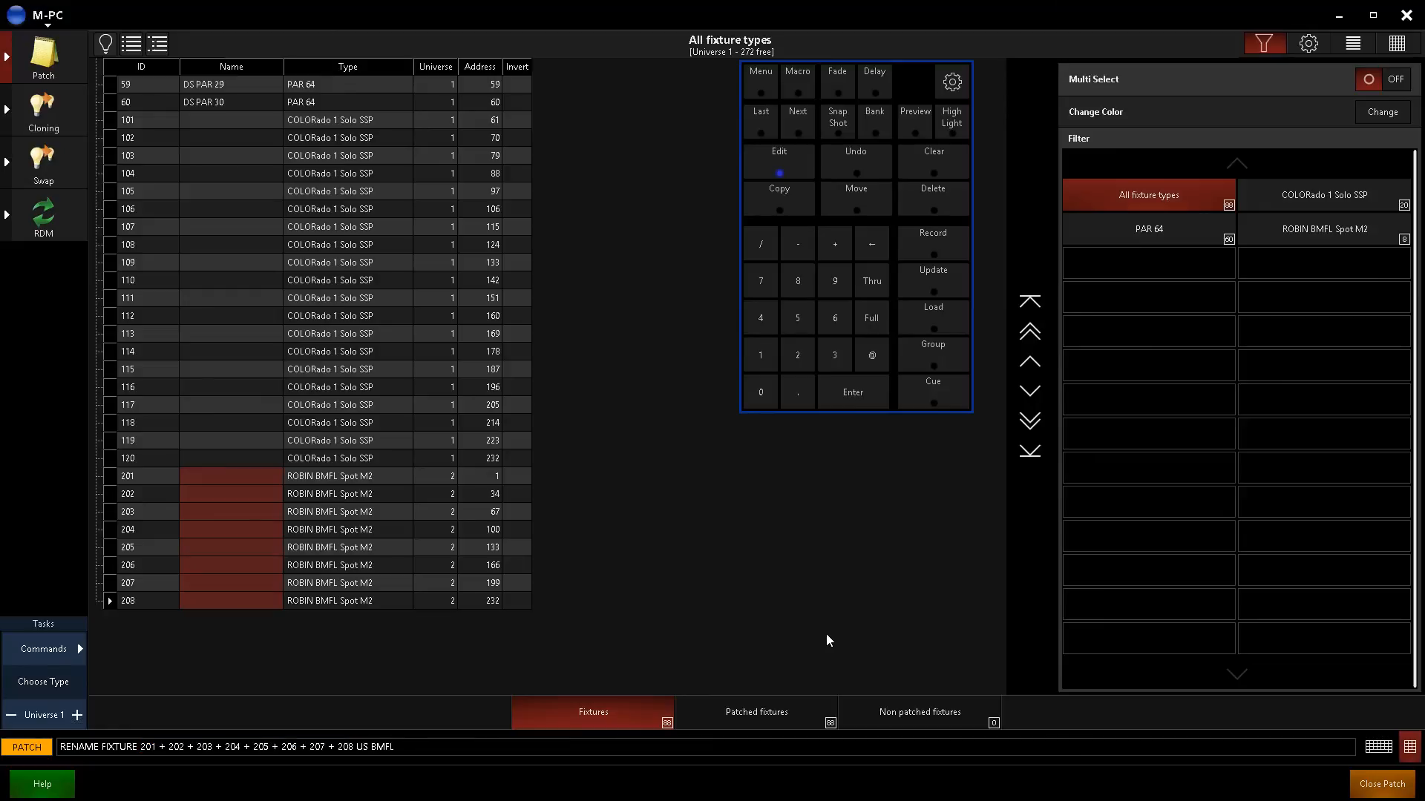
{"action": "key", "text": "Return"}
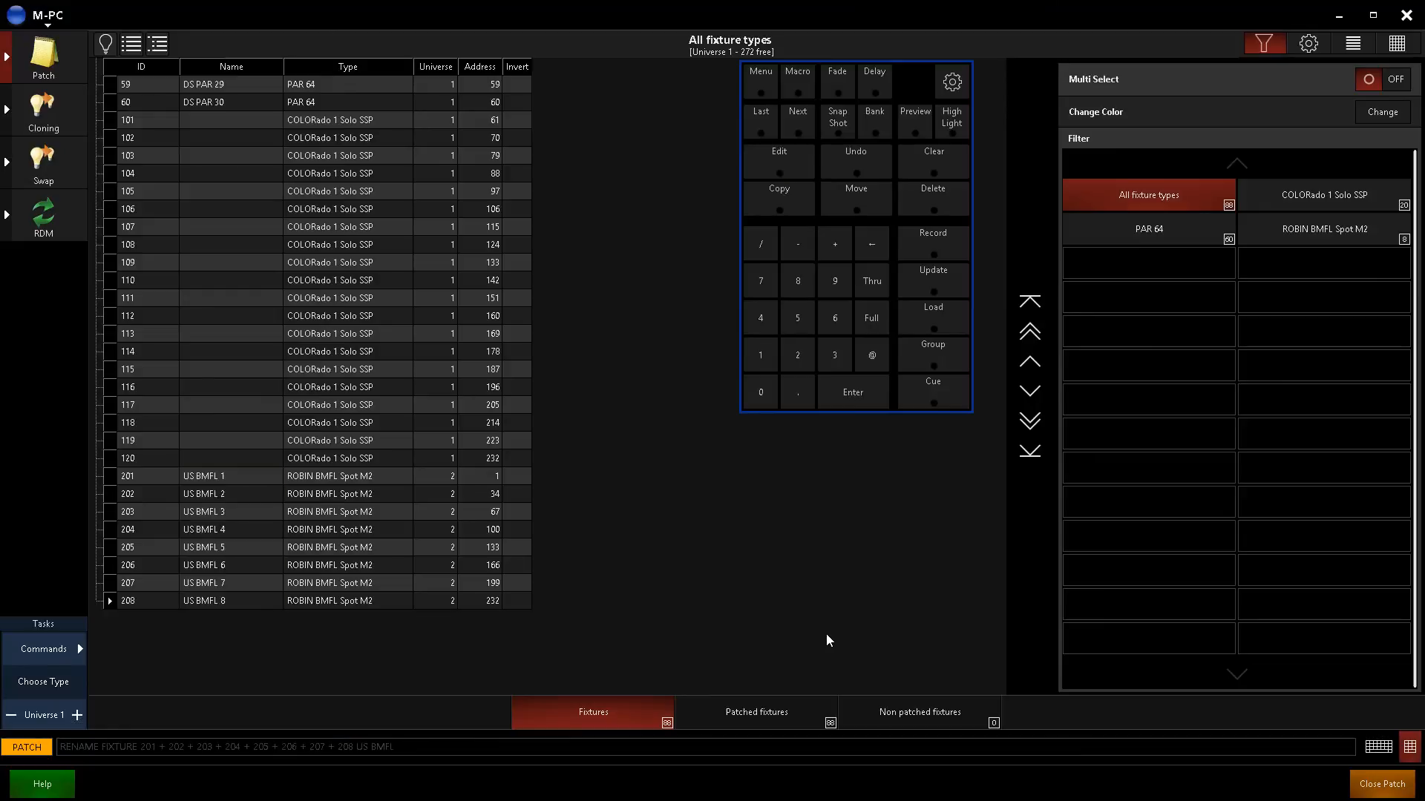
{"action": "left_click", "coordinate": [193, 630]}
- Choose another fixture type from the standard library, with Martin as the manufacturer
{"action": "left_click", "coordinate": [50, 681]}
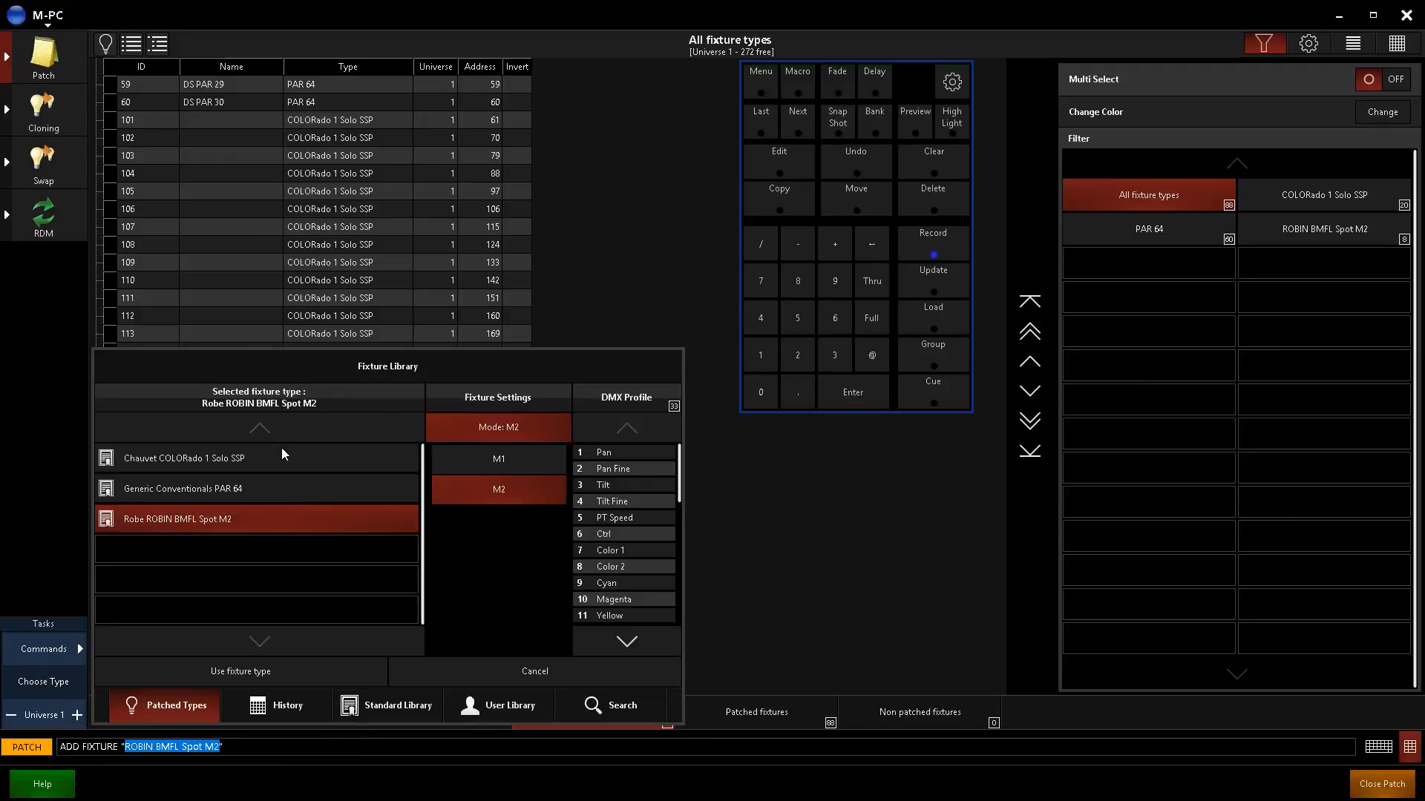
{"action": "left_click", "coordinate": [386, 704]}
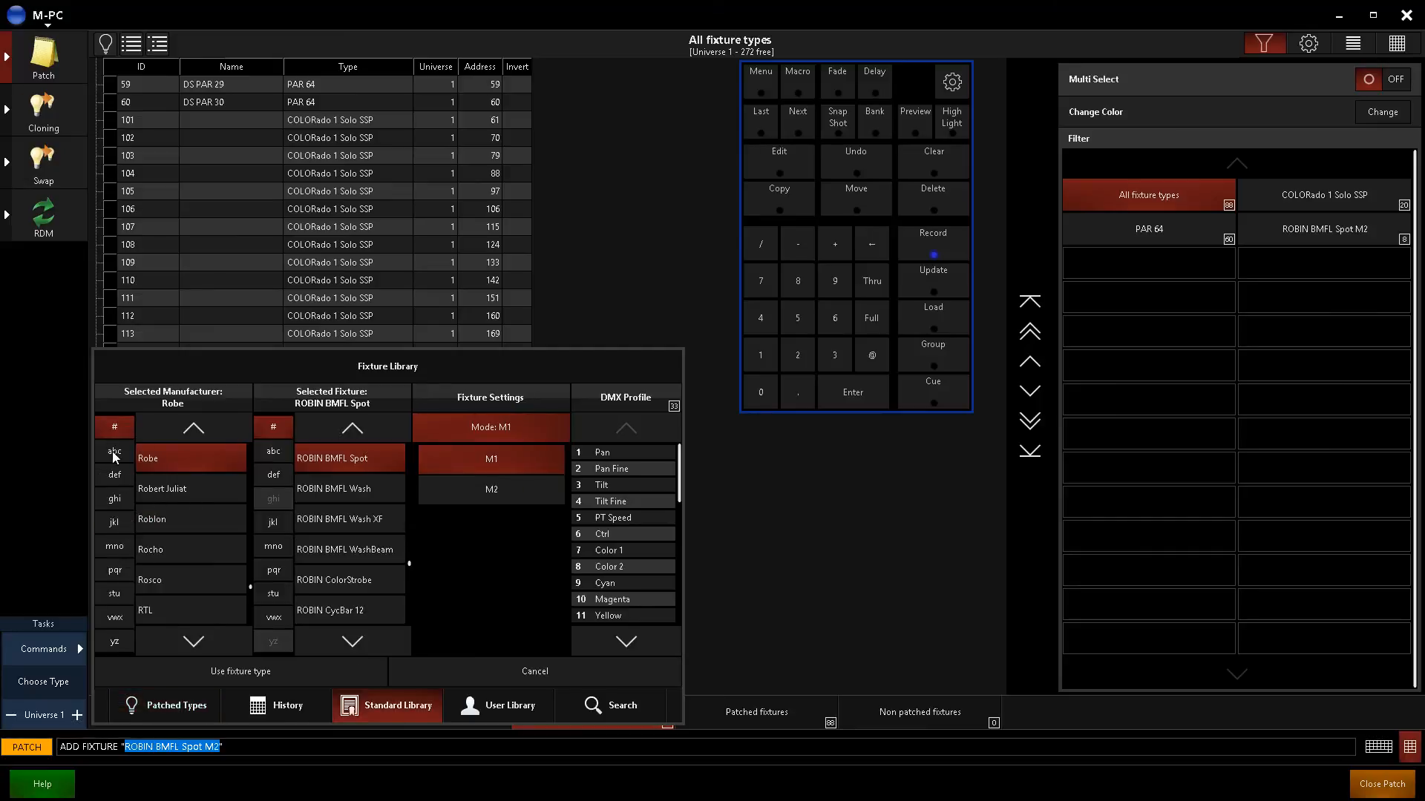
{"action": "left_click", "coordinate": [115, 546]}
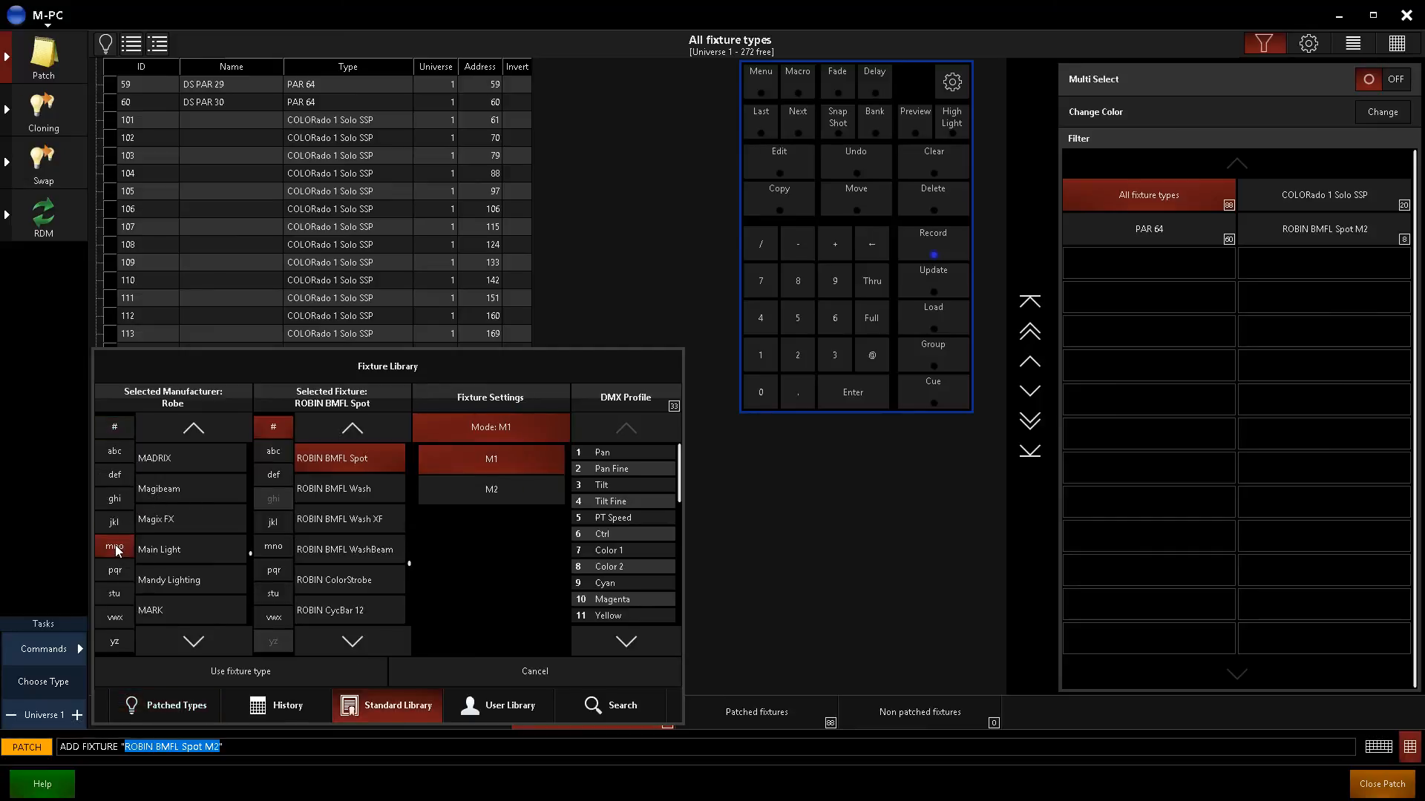
{"action": "left_click", "coordinate": [115, 547]}
{"action": "left_click", "coordinate": [115, 546]}
{"action": "left_click", "coordinate": [115, 547]}
{"action": "left_click", "coordinate": [192, 641]}
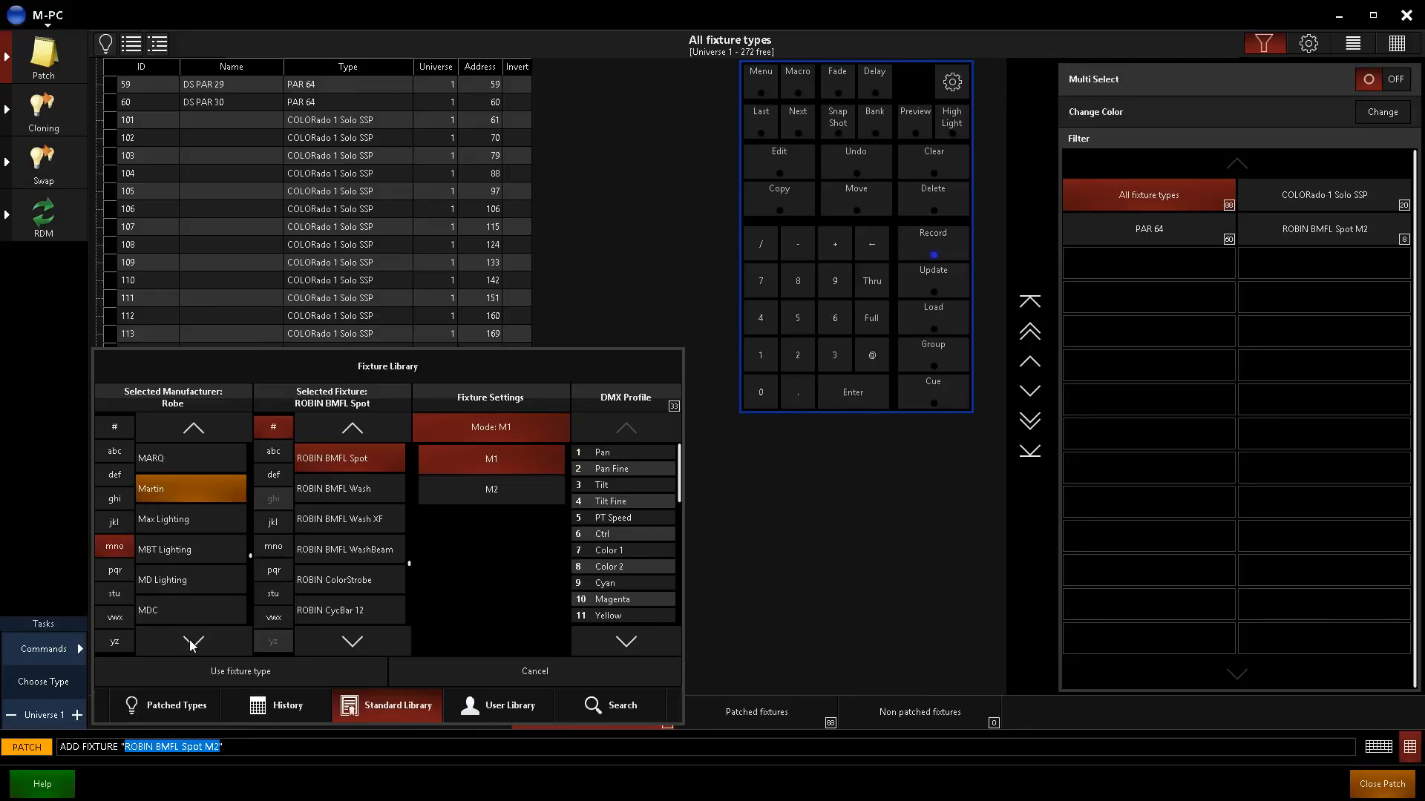
{"action": "left_click", "coordinate": [162, 483]}
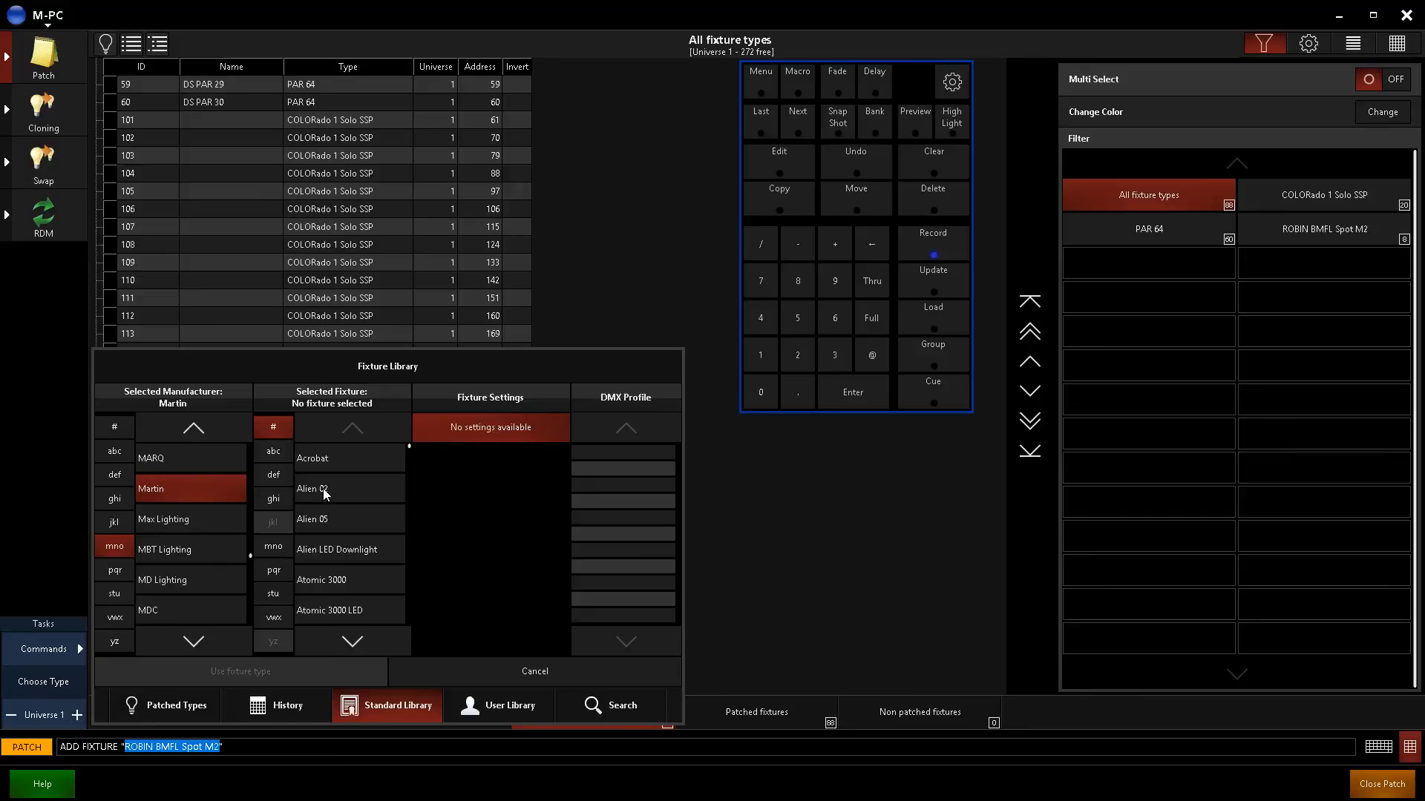
- Select Martin's MAC 700 Profile in 16 Bit Extended mode and use it as the fixture type to add
{"action": "left_click", "coordinate": [271, 548]}
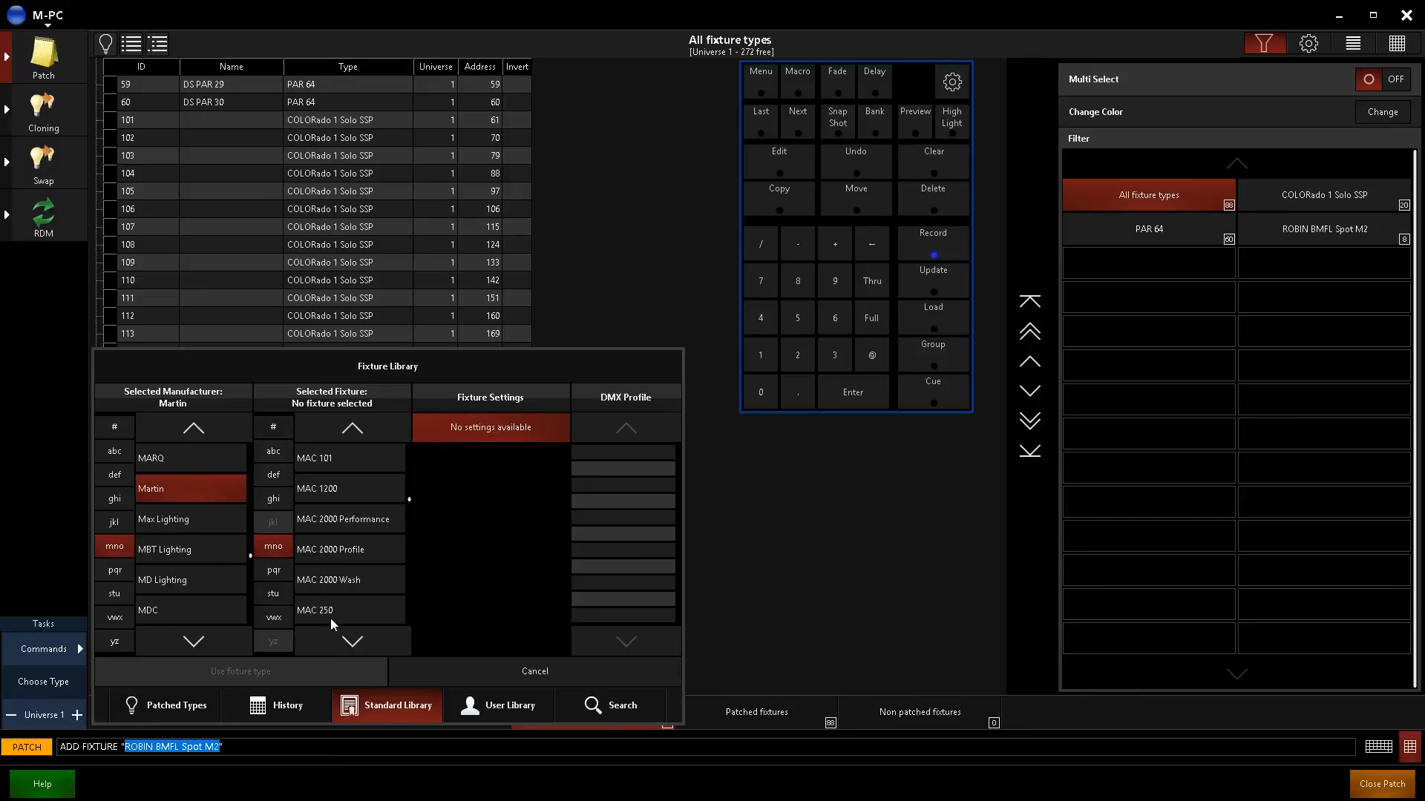
{"action": "left_click", "coordinate": [346, 640]}
{"action": "left_click", "coordinate": [345, 641]}
{"action": "left_click", "coordinate": [346, 640]}
{"action": "left_click", "coordinate": [345, 640]}
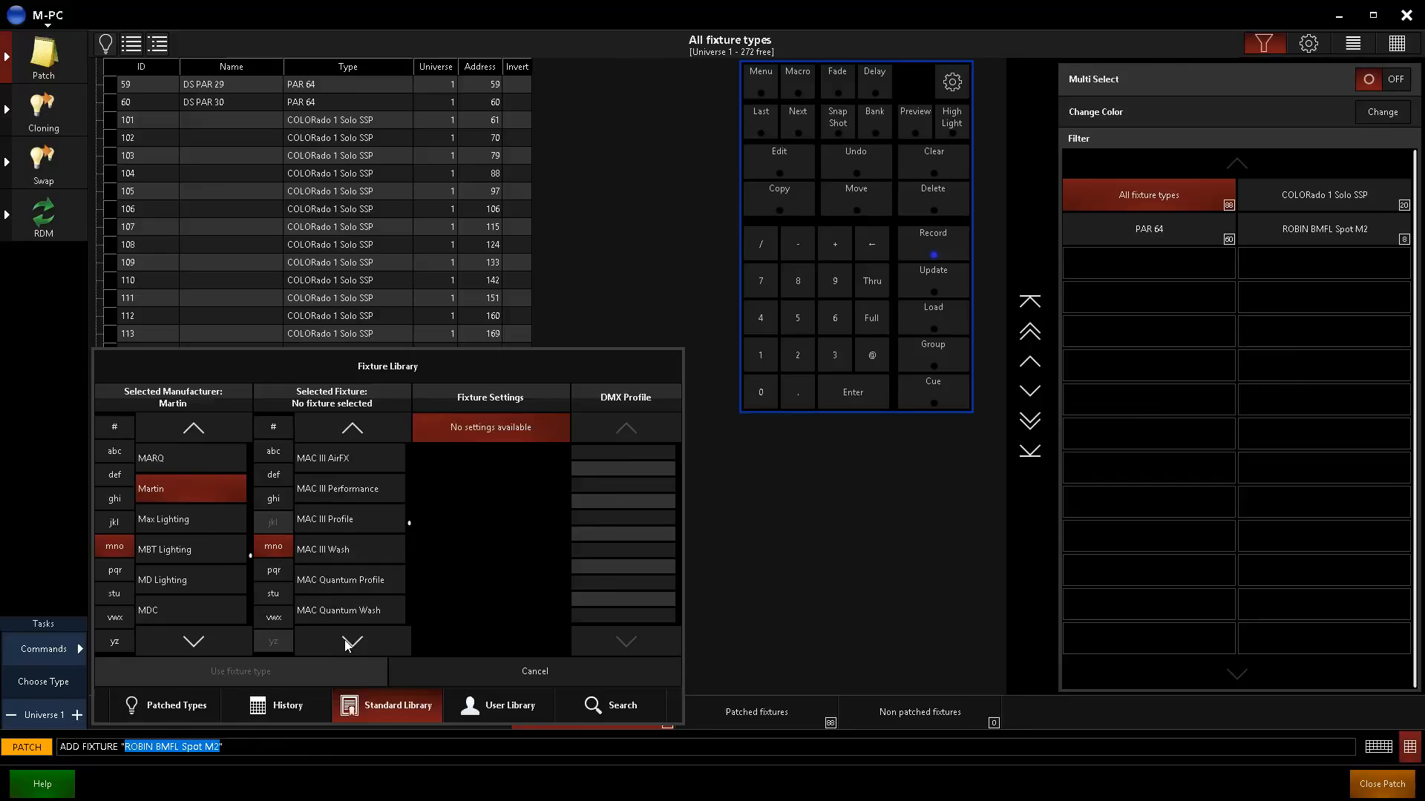
{"action": "left_click", "coordinate": [352, 429]}
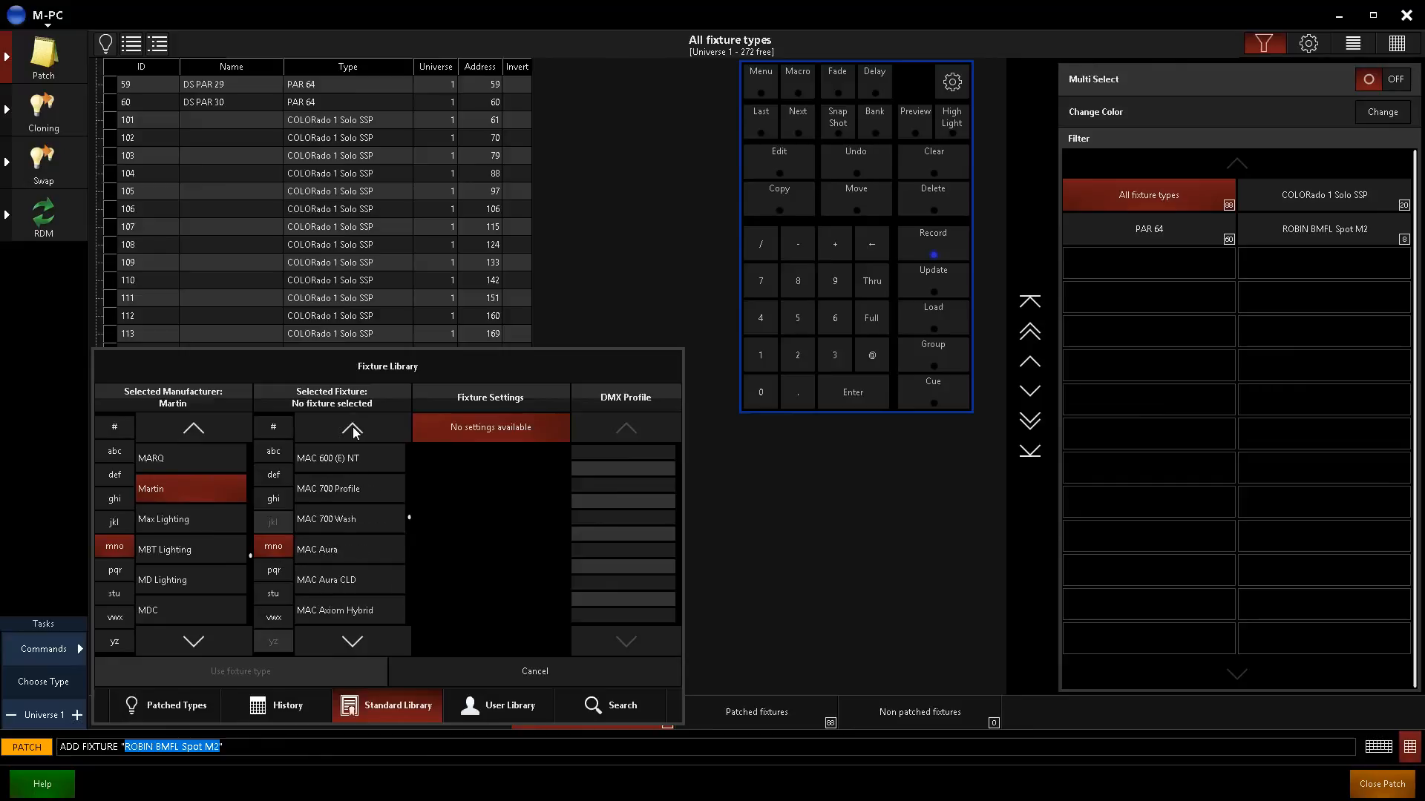
{"action": "left_click", "coordinate": [340, 487]}
{"action": "left_click", "coordinate": [482, 491]}
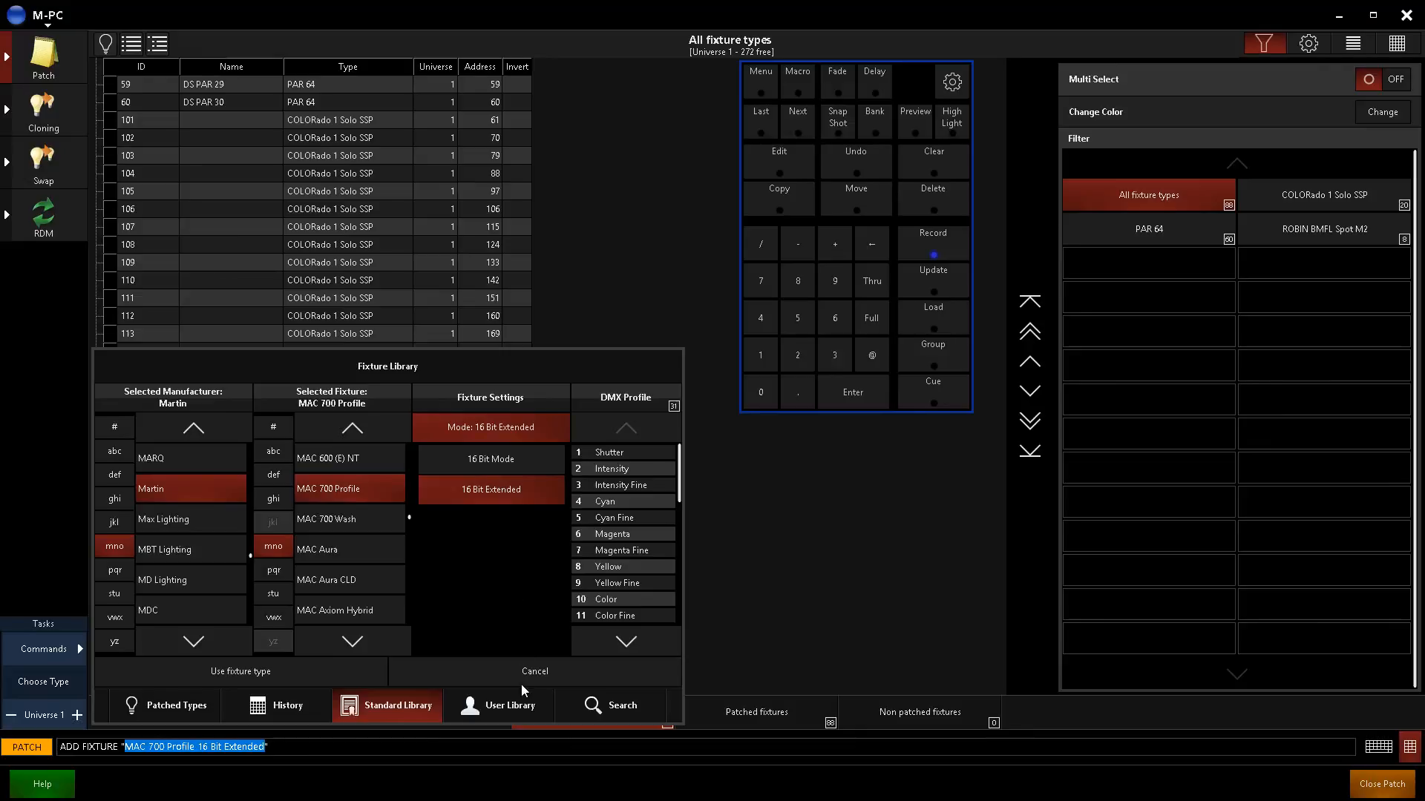
{"action": "left_click", "coordinate": [245, 676]}
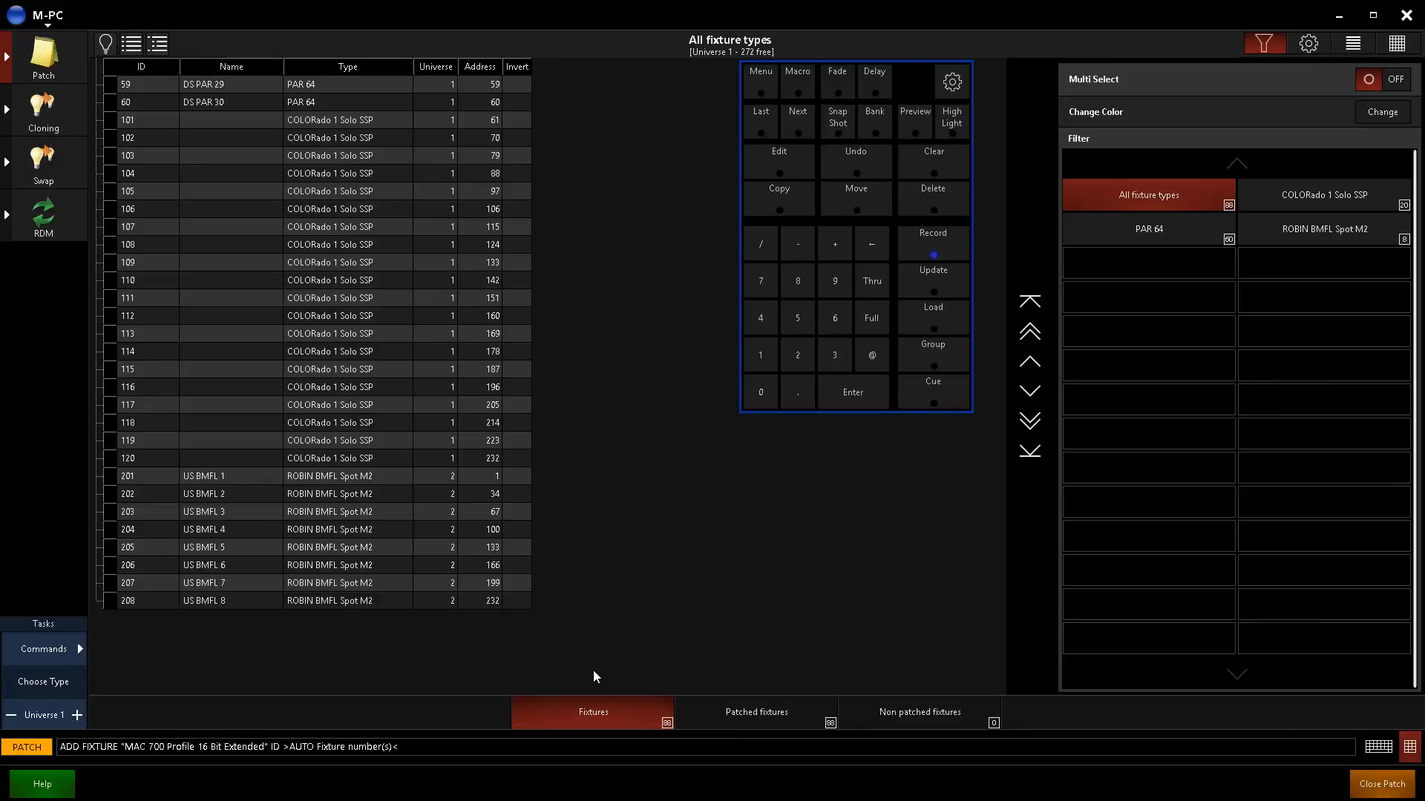
- Remove the mistyped fixture ID and reselect Martin's MAC 700 Profile in 16 Bit Extended mode from the standard library
{"action": "left_click", "coordinate": [838, 326]}
{"action": "left_click", "coordinate": [874, 246]}
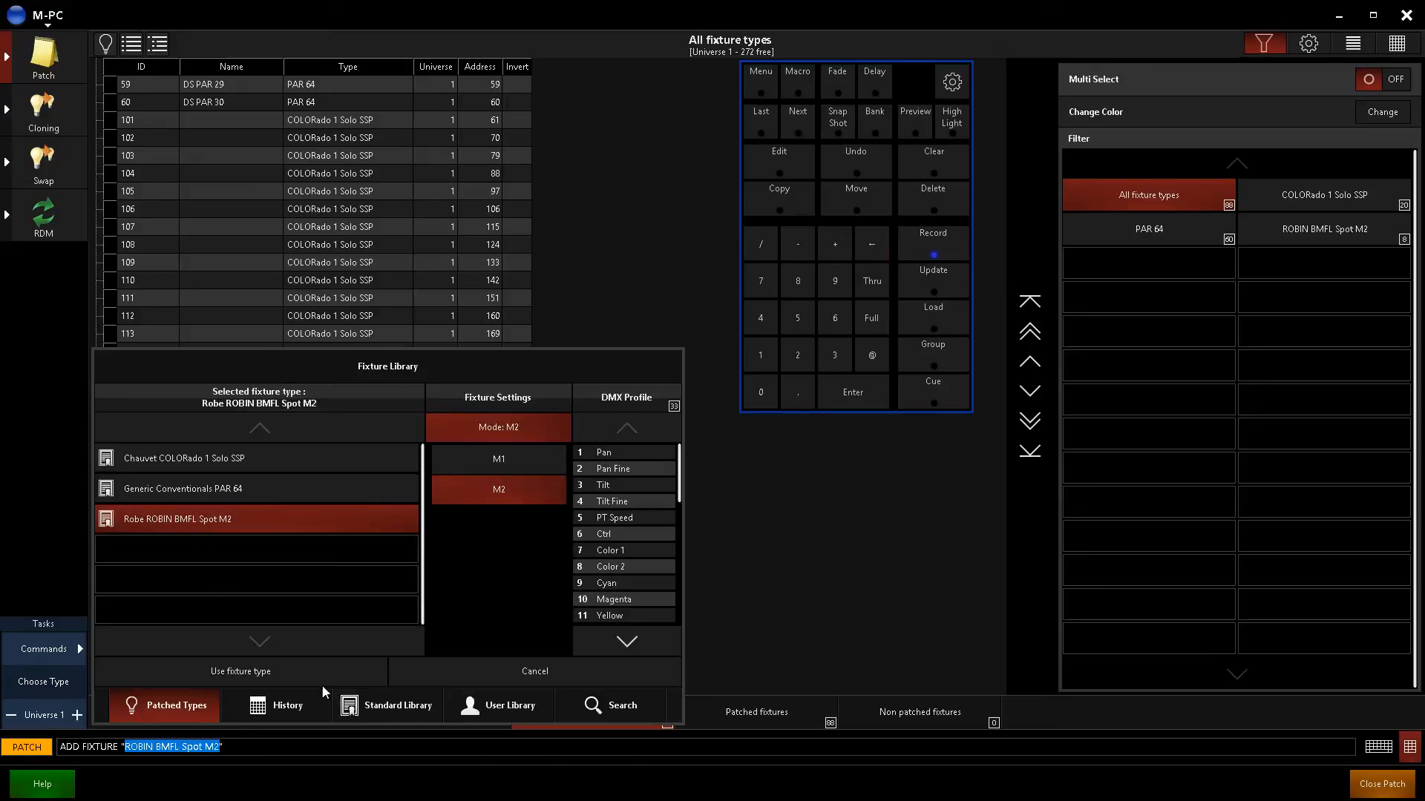
{"action": "left_click", "coordinate": [368, 707]}
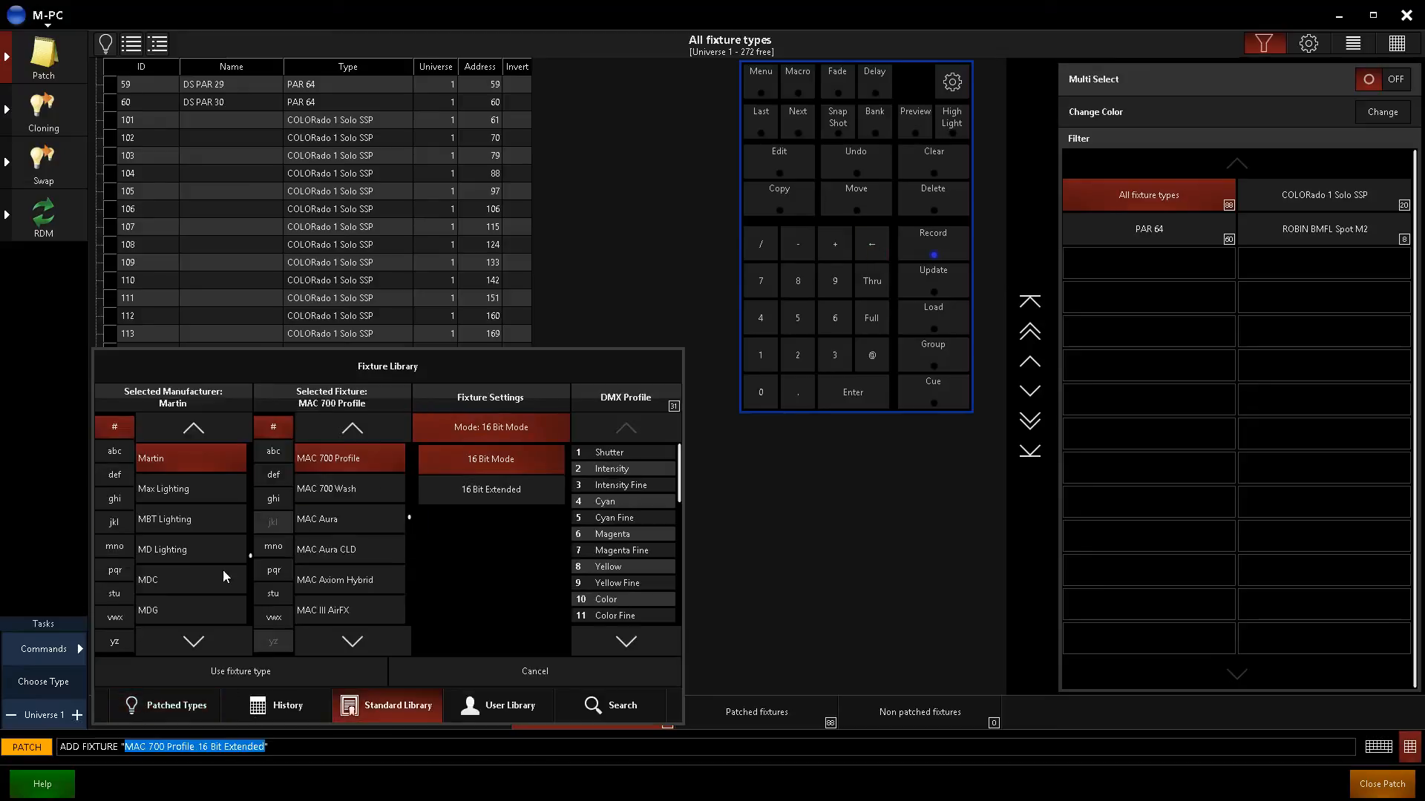
{"action": "left_click", "coordinate": [510, 490]}
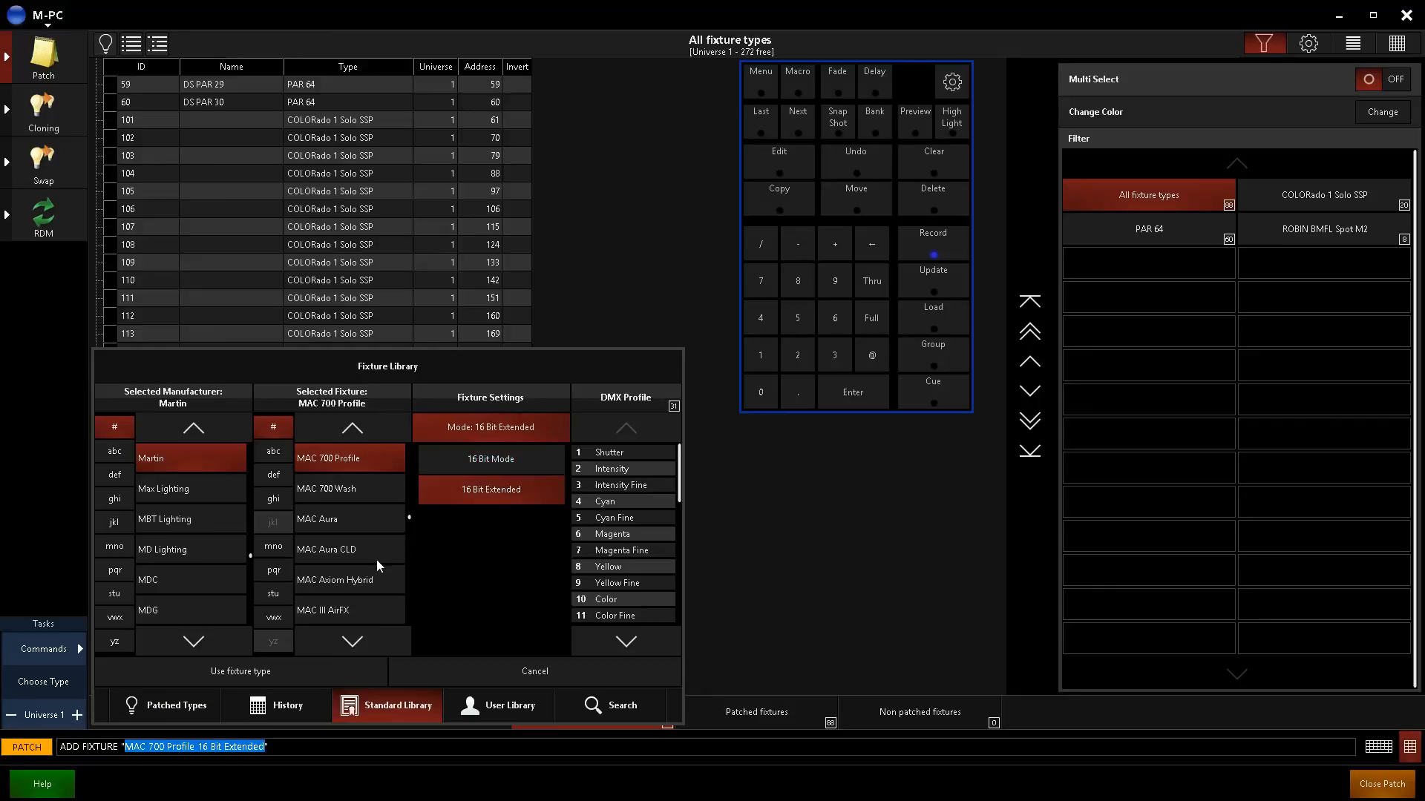
{"action": "left_click", "coordinate": [251, 670]}
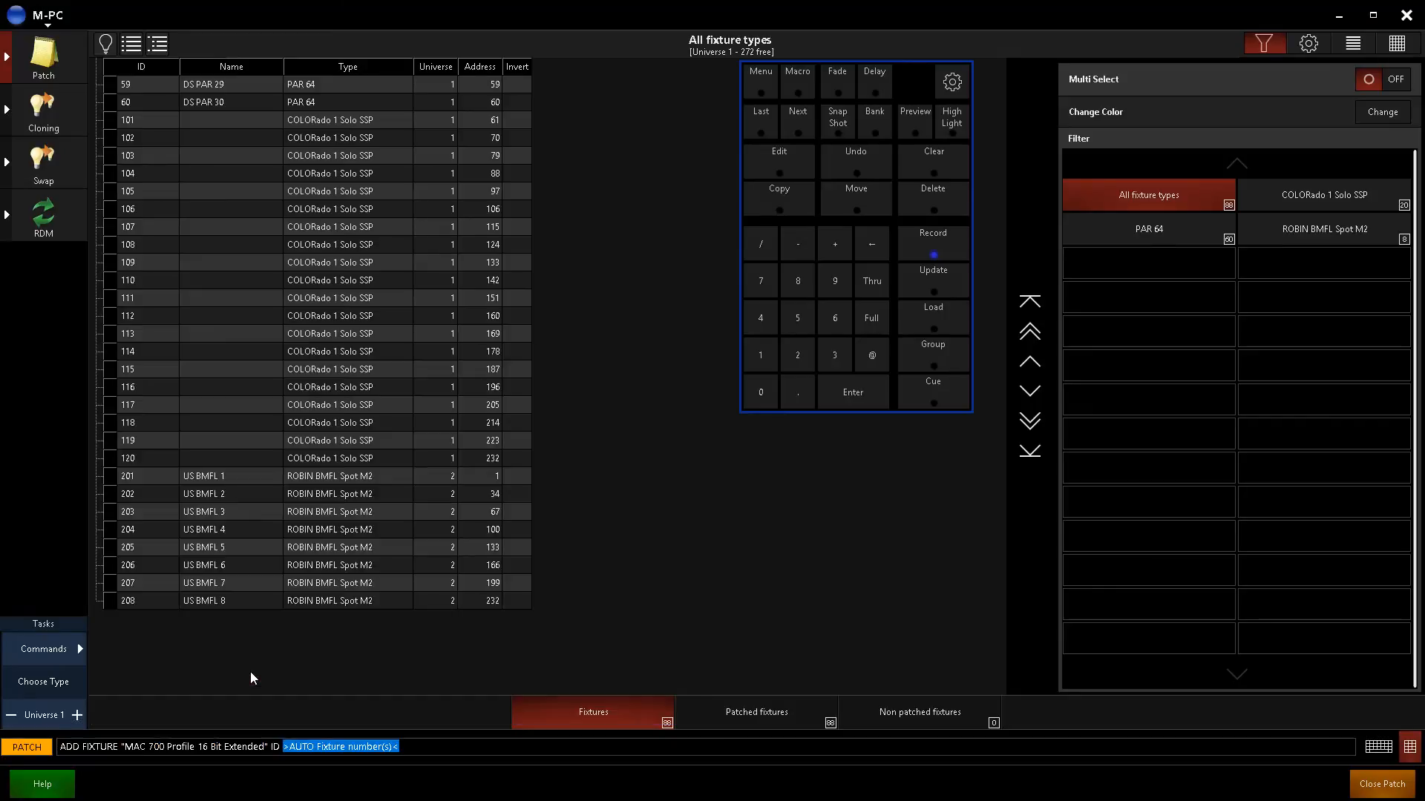
- Add MAC 700 Profile 16 Bit Extended fixtures with IDs 301 through 306 on universe 3, keeping the automatic start address
{"action": "left_click", "coordinate": [835, 355]}
{"action": "left_click", "coordinate": [865, 295]}
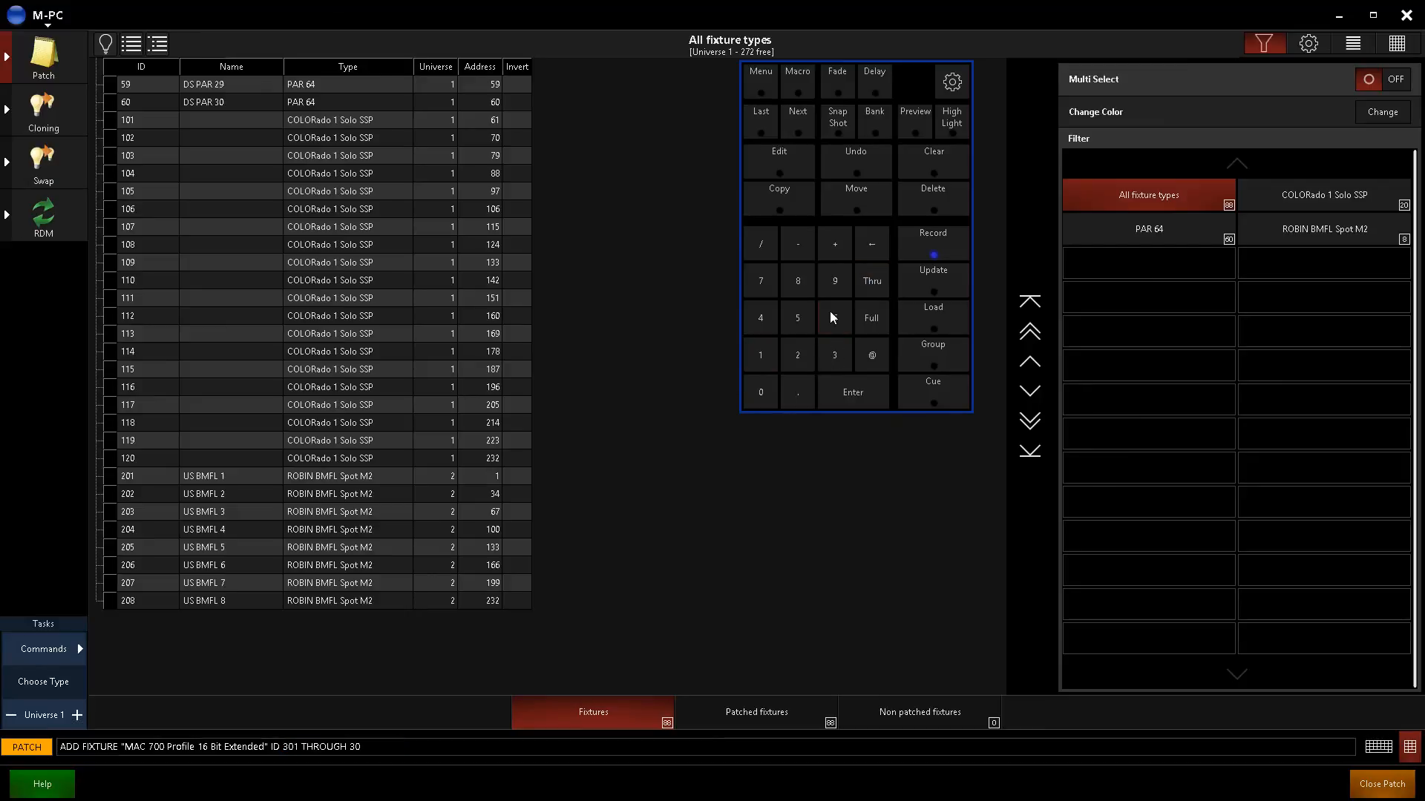
{"action": "left_click", "coordinate": [873, 354]}
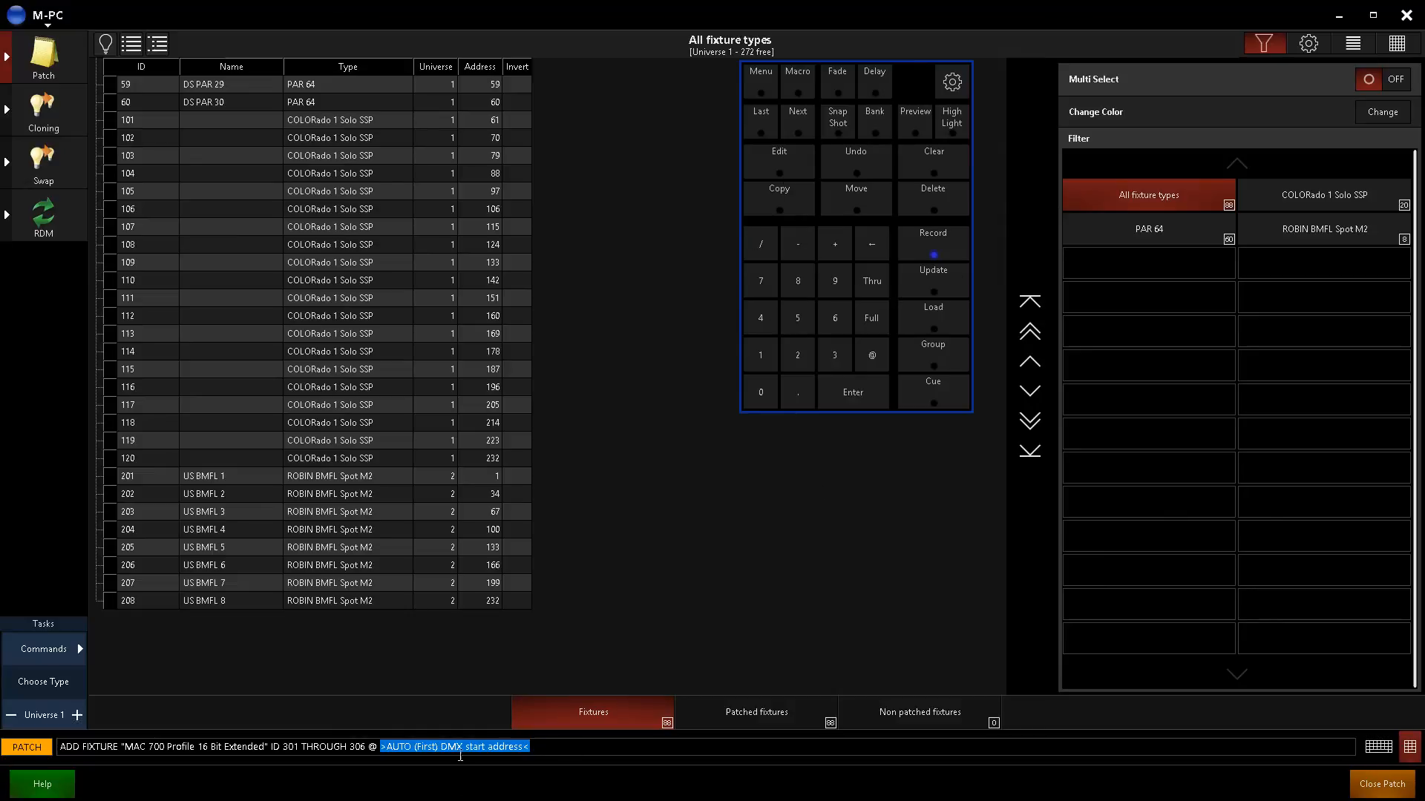
{"action": "left_click", "coordinate": [769, 245]}
{"action": "left_click", "coordinate": [834, 352]}
{"action": "left_click", "coordinate": [855, 398]}
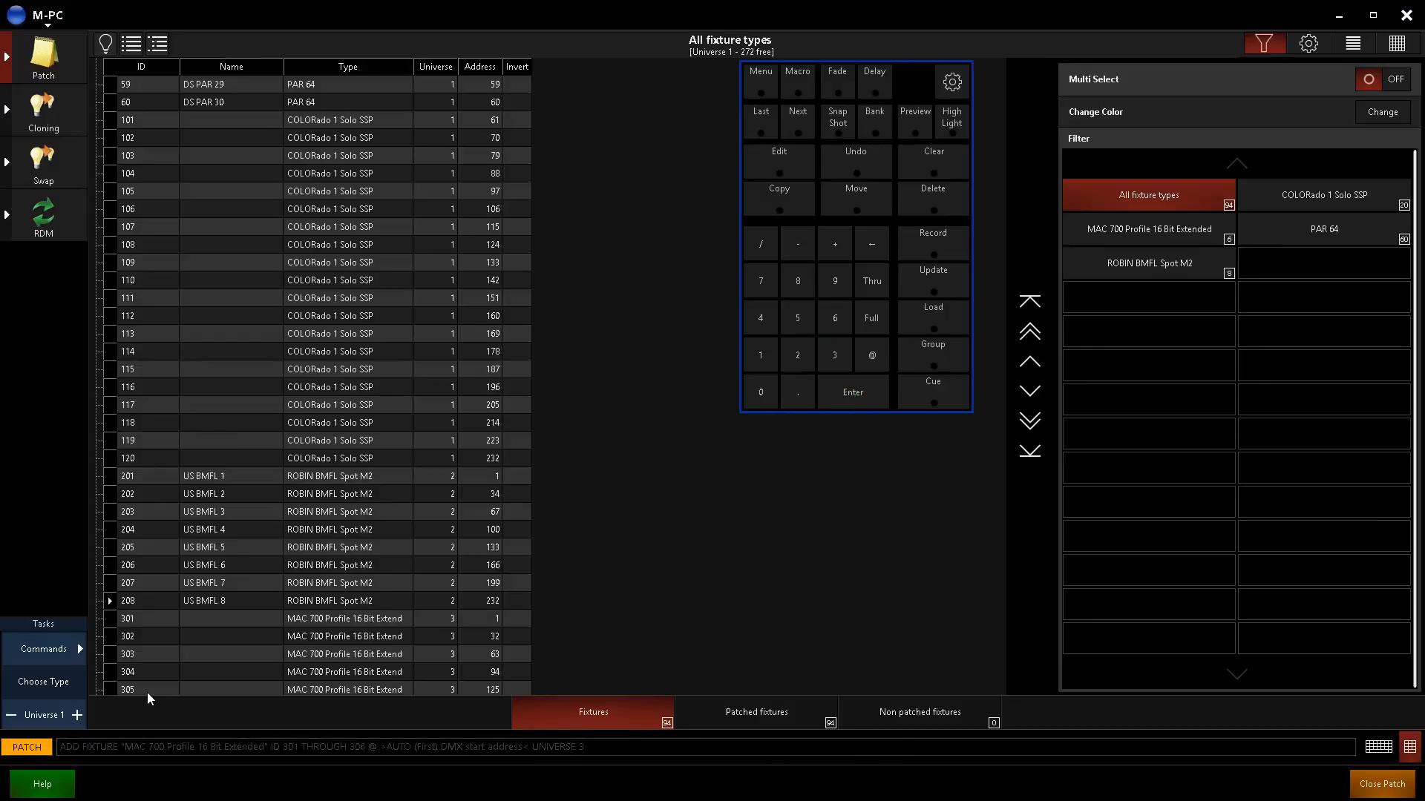
- Rename the MAC 700 Profile fixtures 301 through 306 together as US DECK 700
{"action": "left_click_drag", "start_coordinate": [193, 619], "coordinate": [220, 711]}
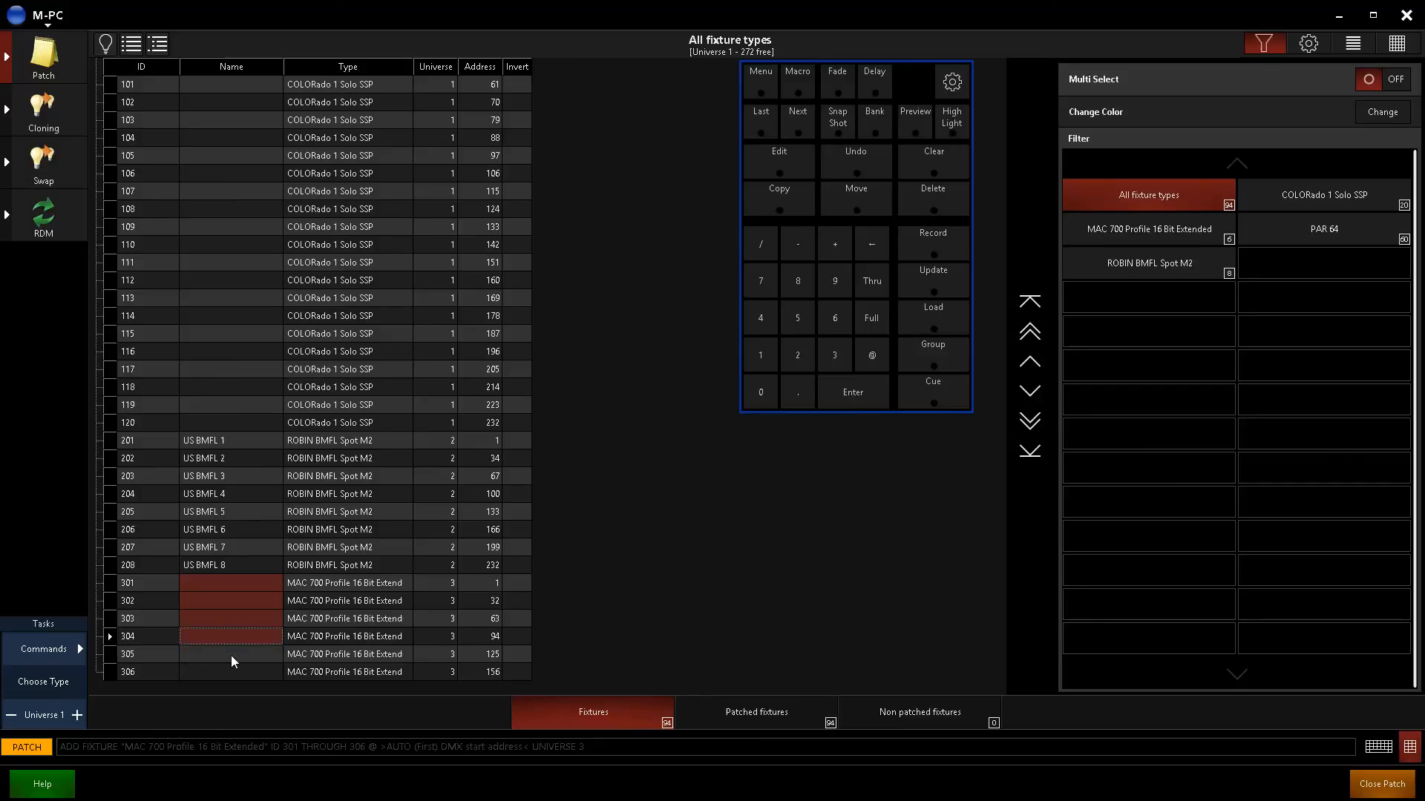
{"action": "left_click", "coordinate": [227, 683]}
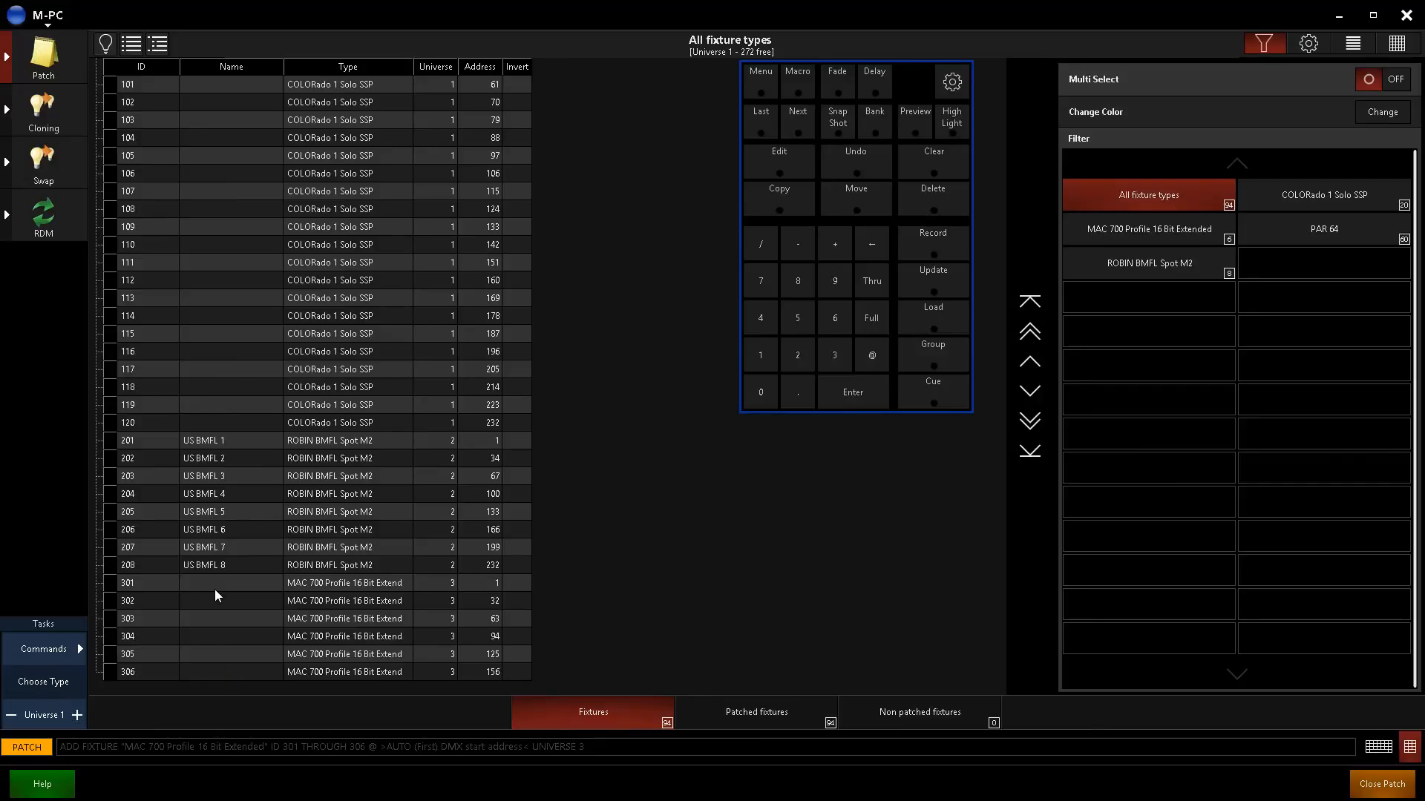
{"action": "left_click_drag", "start_coordinate": [216, 586], "coordinate": [318, 688]}
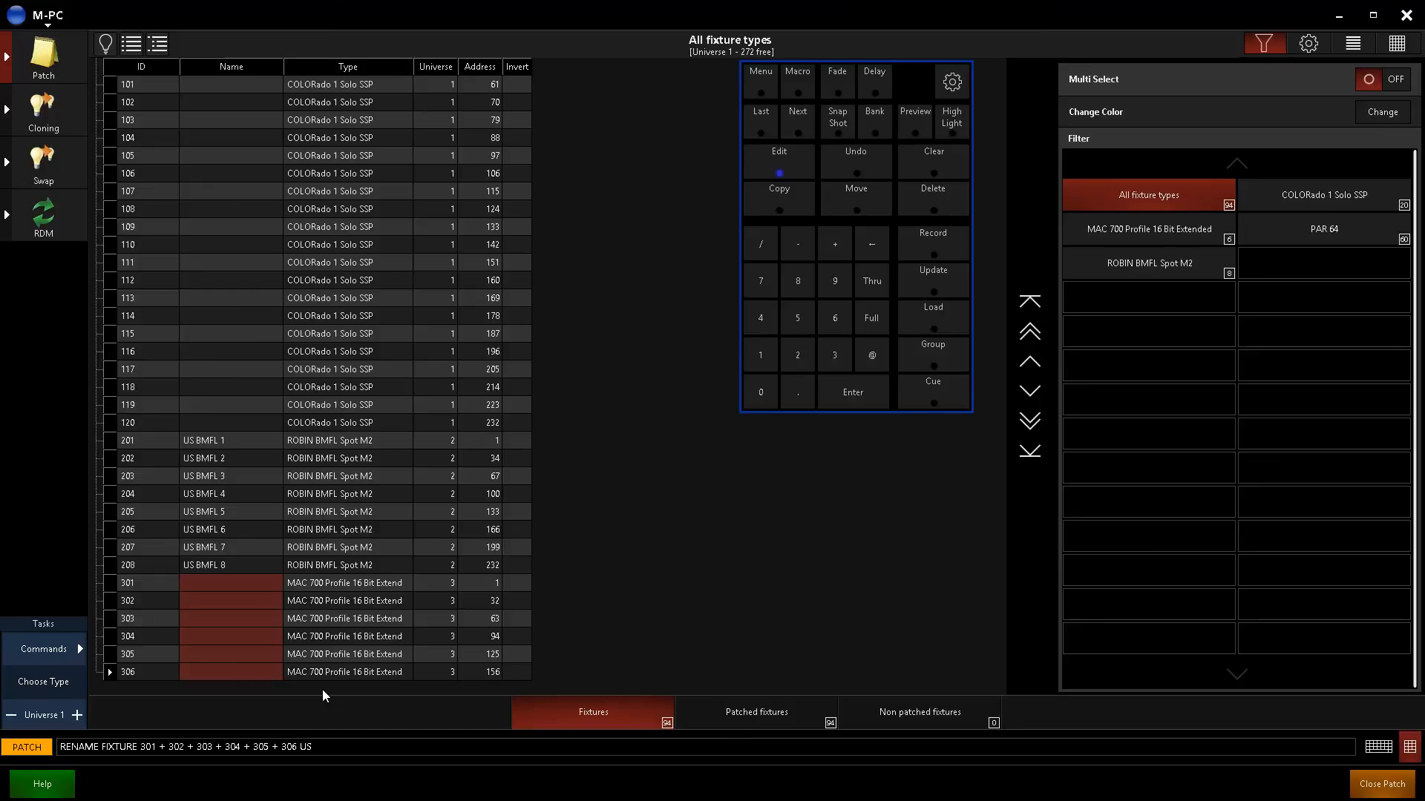
{"action": "type", "text": "US Dec"}
{"action": "key", "text": "BackSpace"}
{"action": "key", "text": "BackSpace"}
{"action": "type", "text": "ECK 700"}
{"action": "key", "text": "Return"}
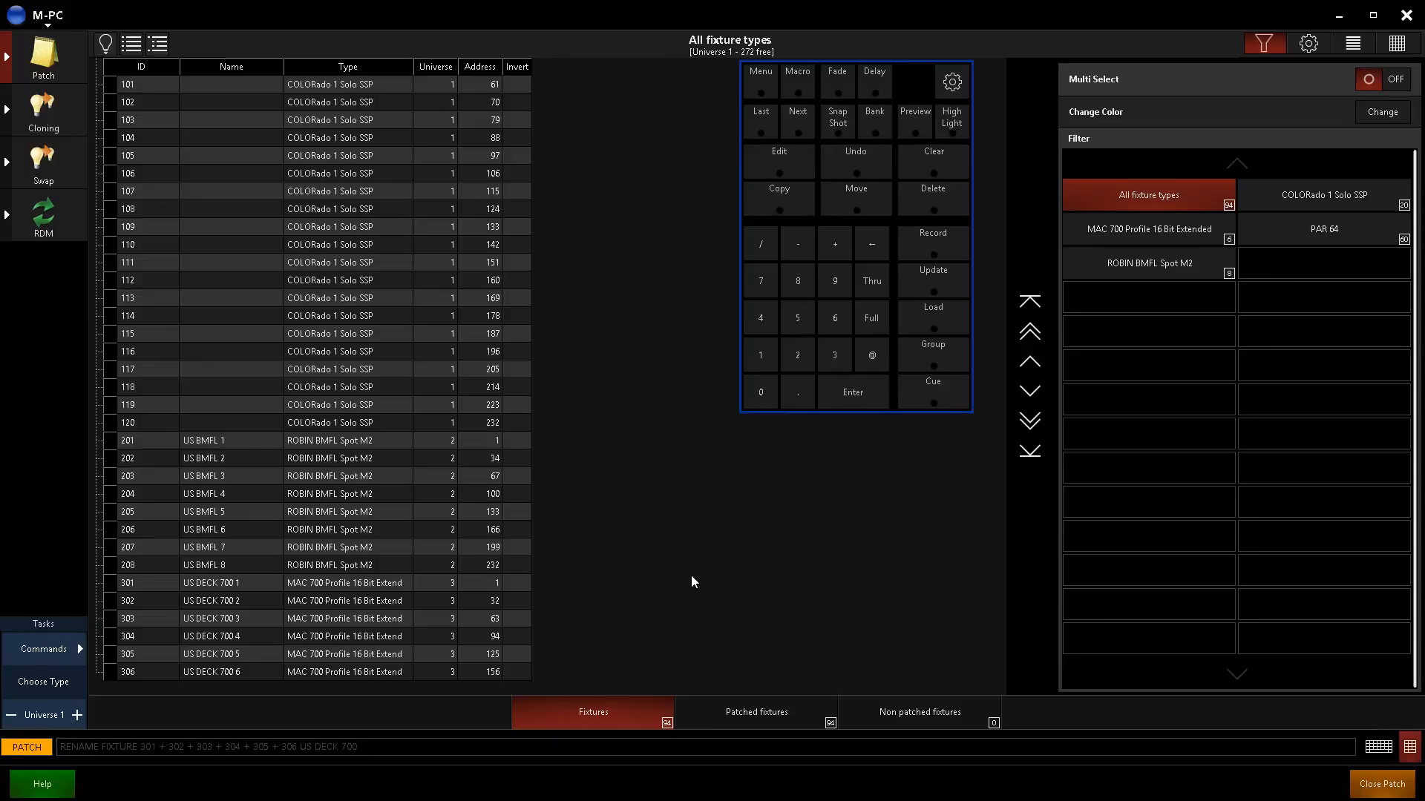
- Close the patch and select all PAR 64 fixtures through their automatic group
{"action": "left_click", "coordinate": [1383, 785]}
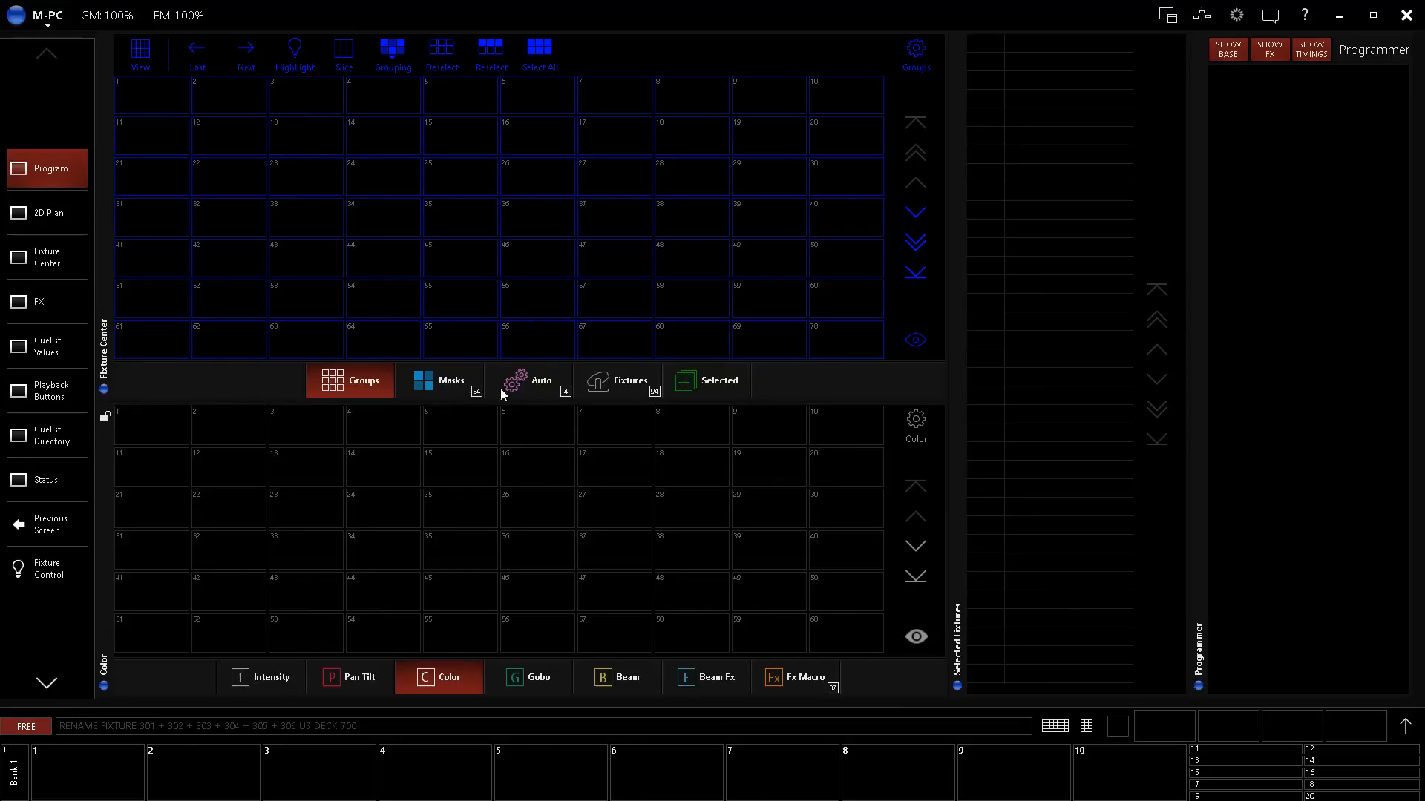
{"action": "left_click", "coordinate": [551, 390]}
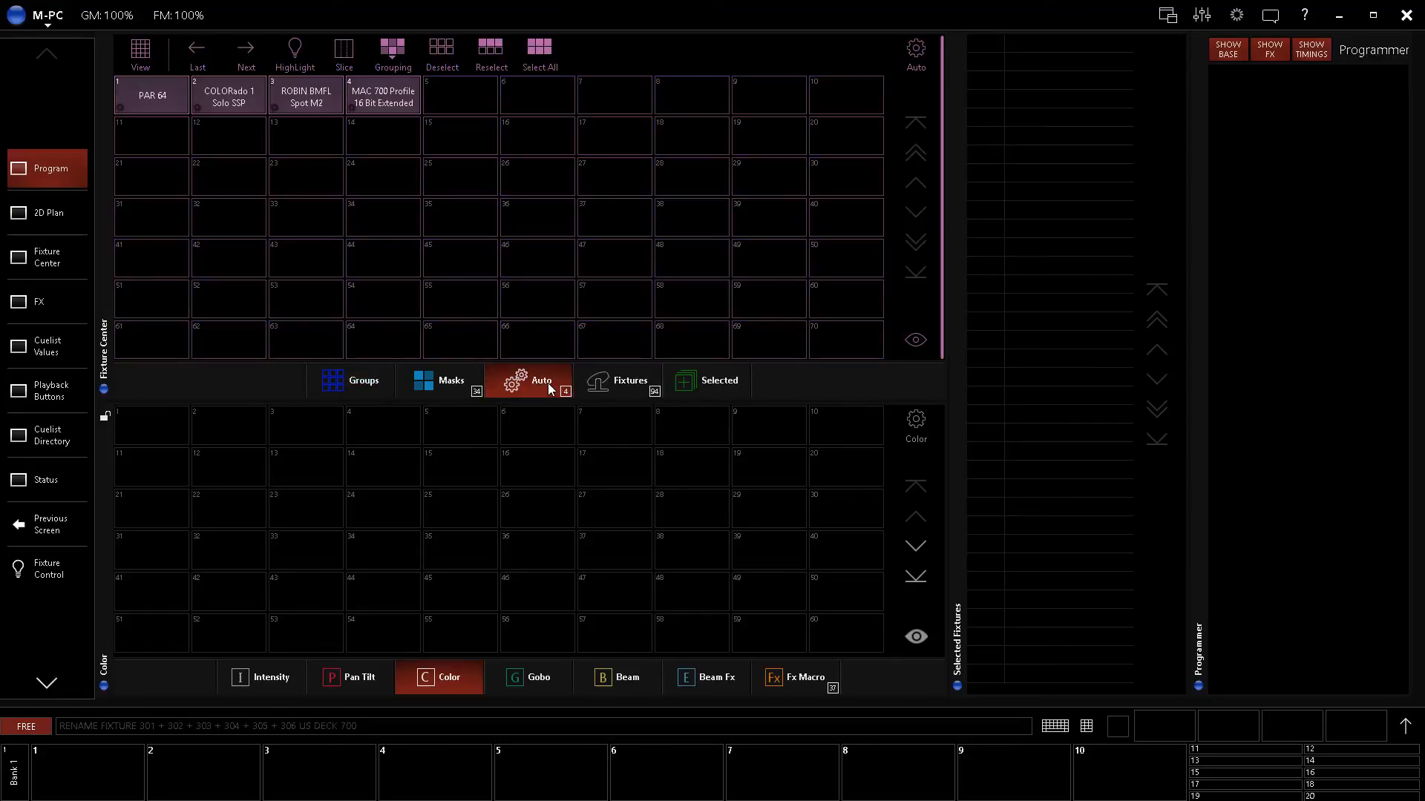
{"action": "left_click", "coordinate": [144, 97]}
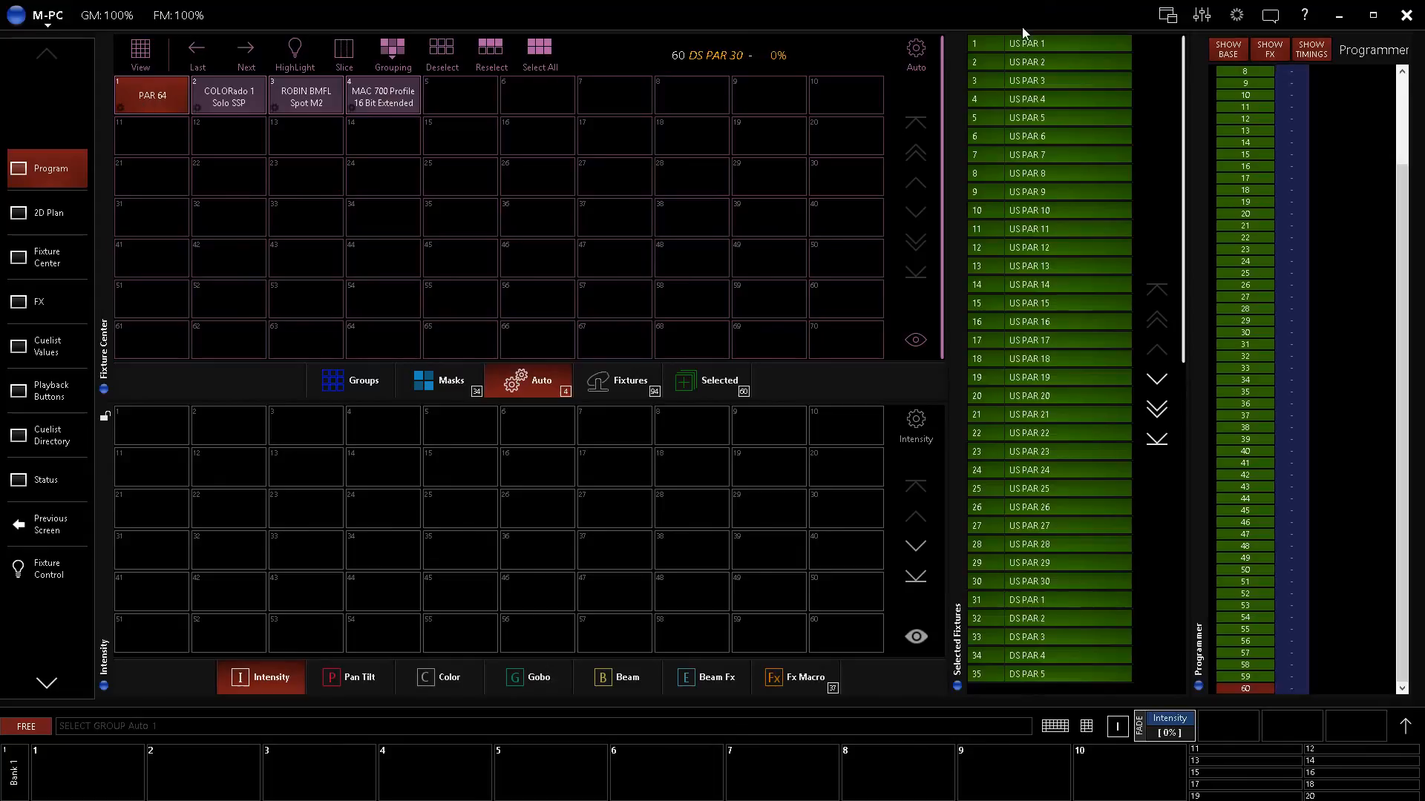
- Record the selected PAR fixtures as user group 1 and name it ALL PAR
{"action": "left_click", "coordinate": [364, 382]}
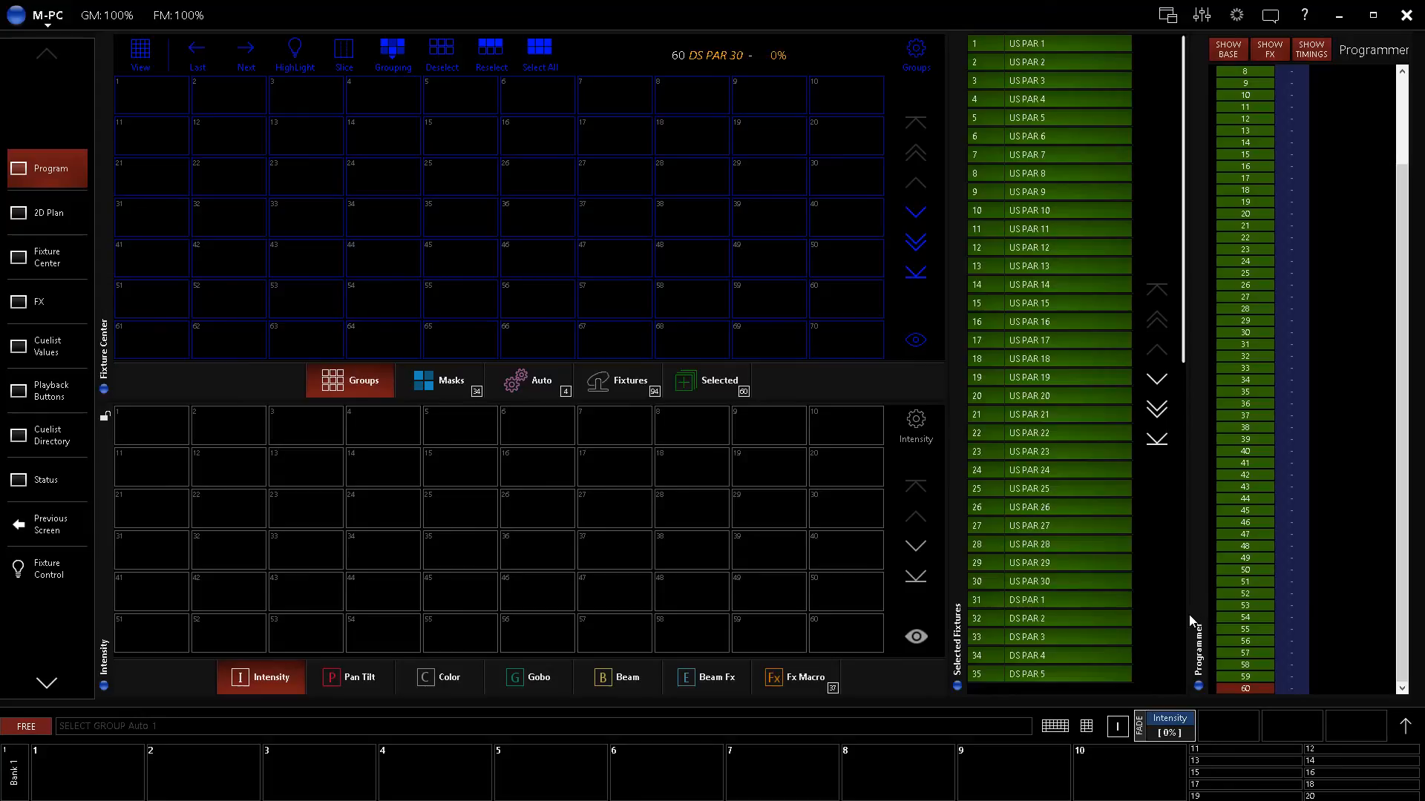
{"action": "left_click", "coordinate": [1086, 726]}
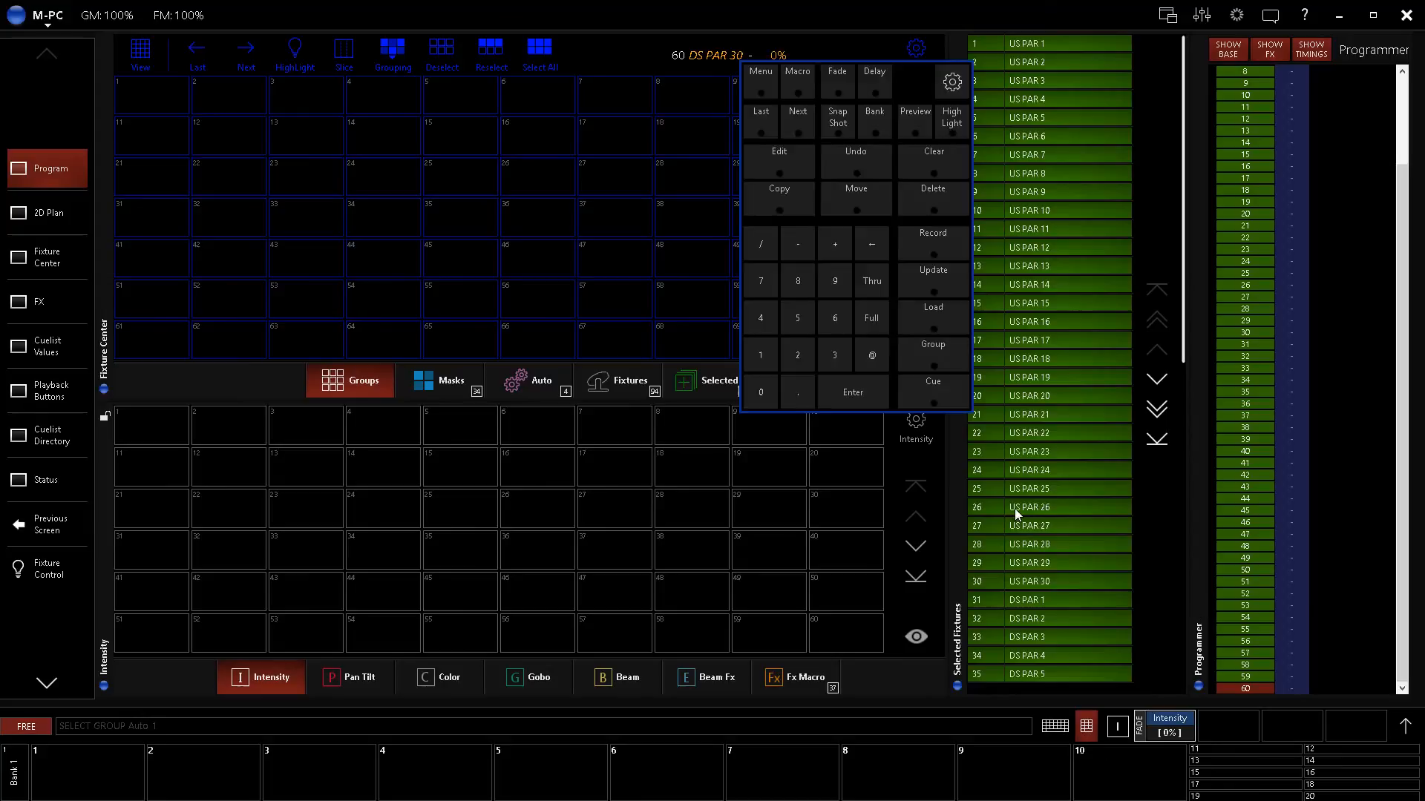
{"action": "left_click", "coordinate": [919, 238]}
{"action": "left_click", "coordinate": [117, 99]}
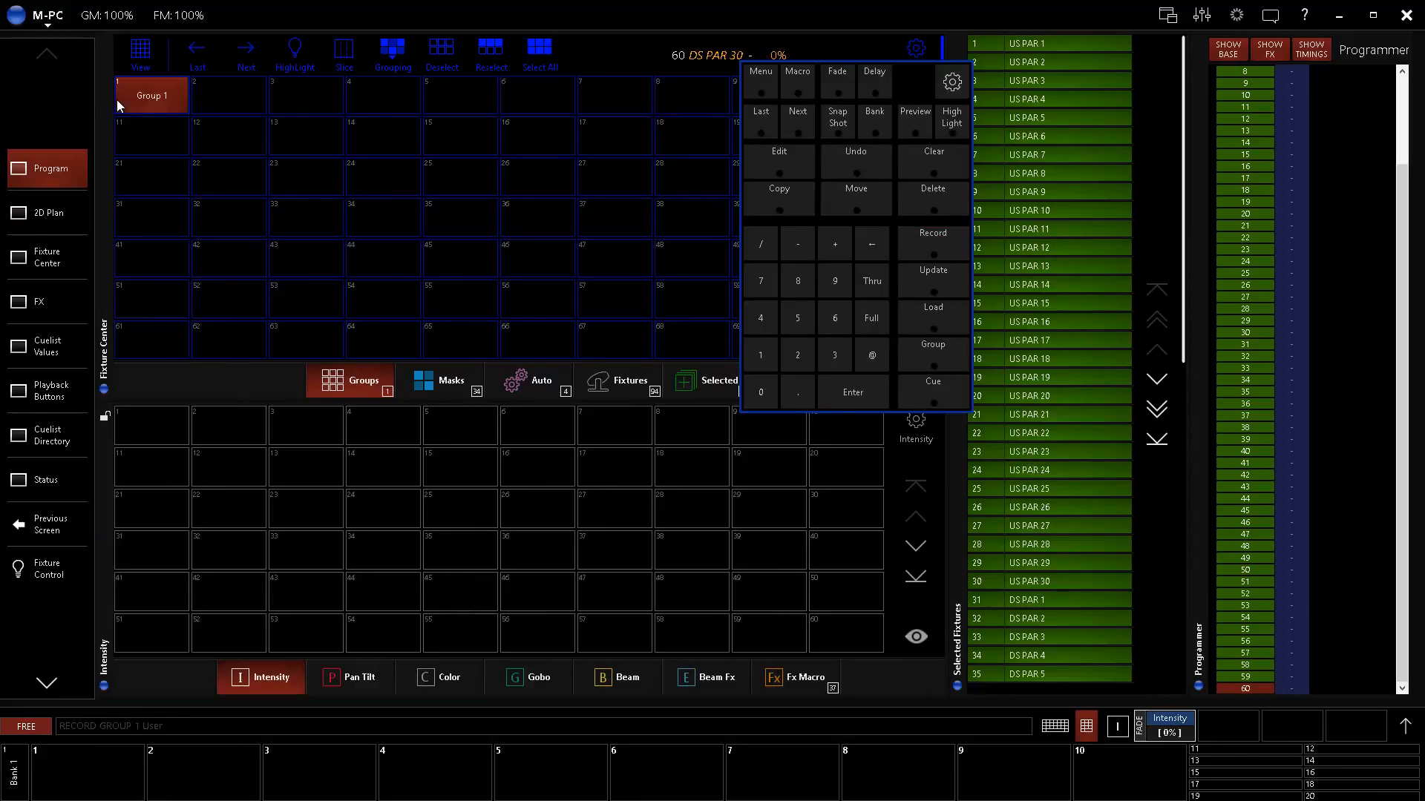
{"action": "left_click", "coordinate": [1053, 734]}
{"action": "key", "text": "Return"}
- Replace the PAR selection with all COLORado 1 Solo fixtures and record them as group 11, named ALL SOLO
{"action": "left_click", "coordinate": [553, 392]}
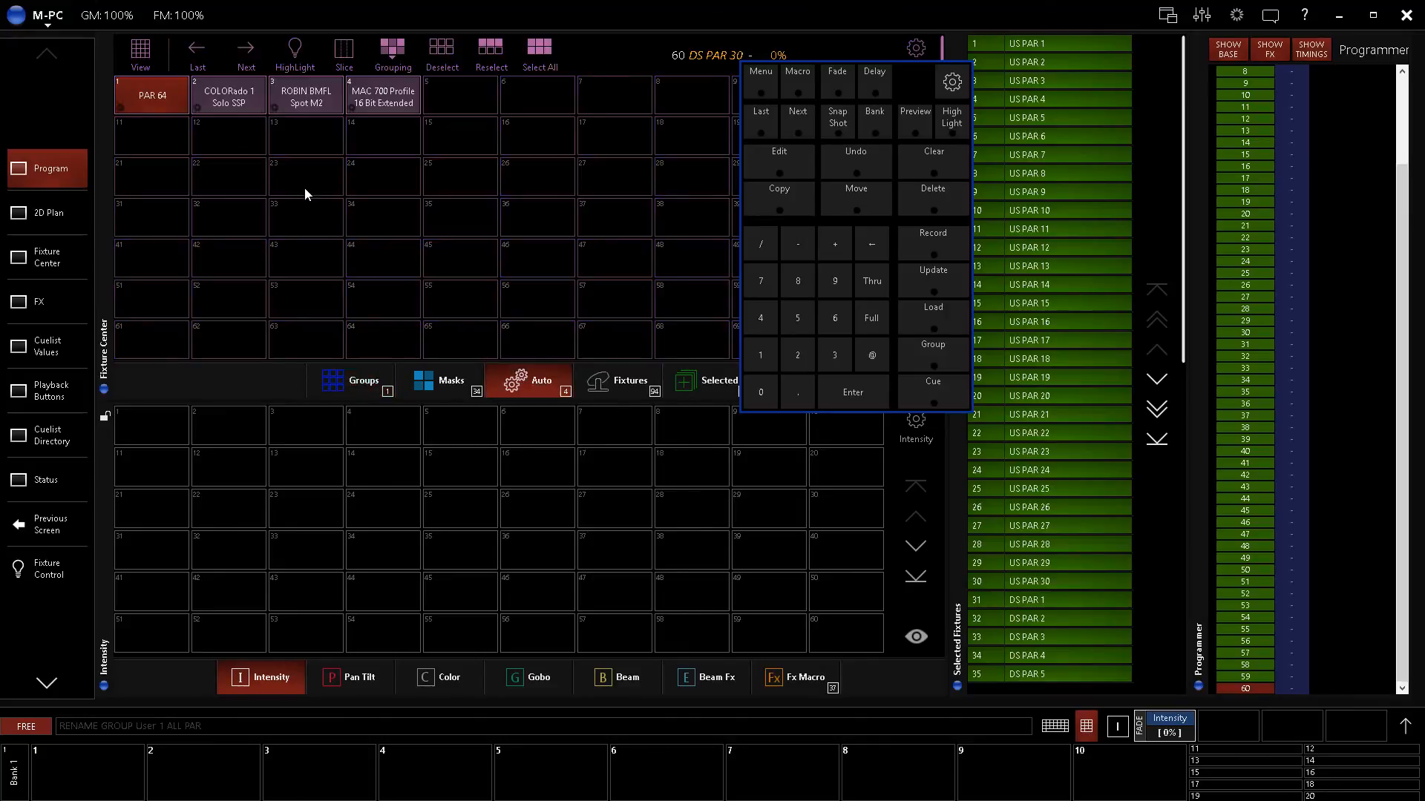
{"action": "left_click", "coordinate": [167, 100]}
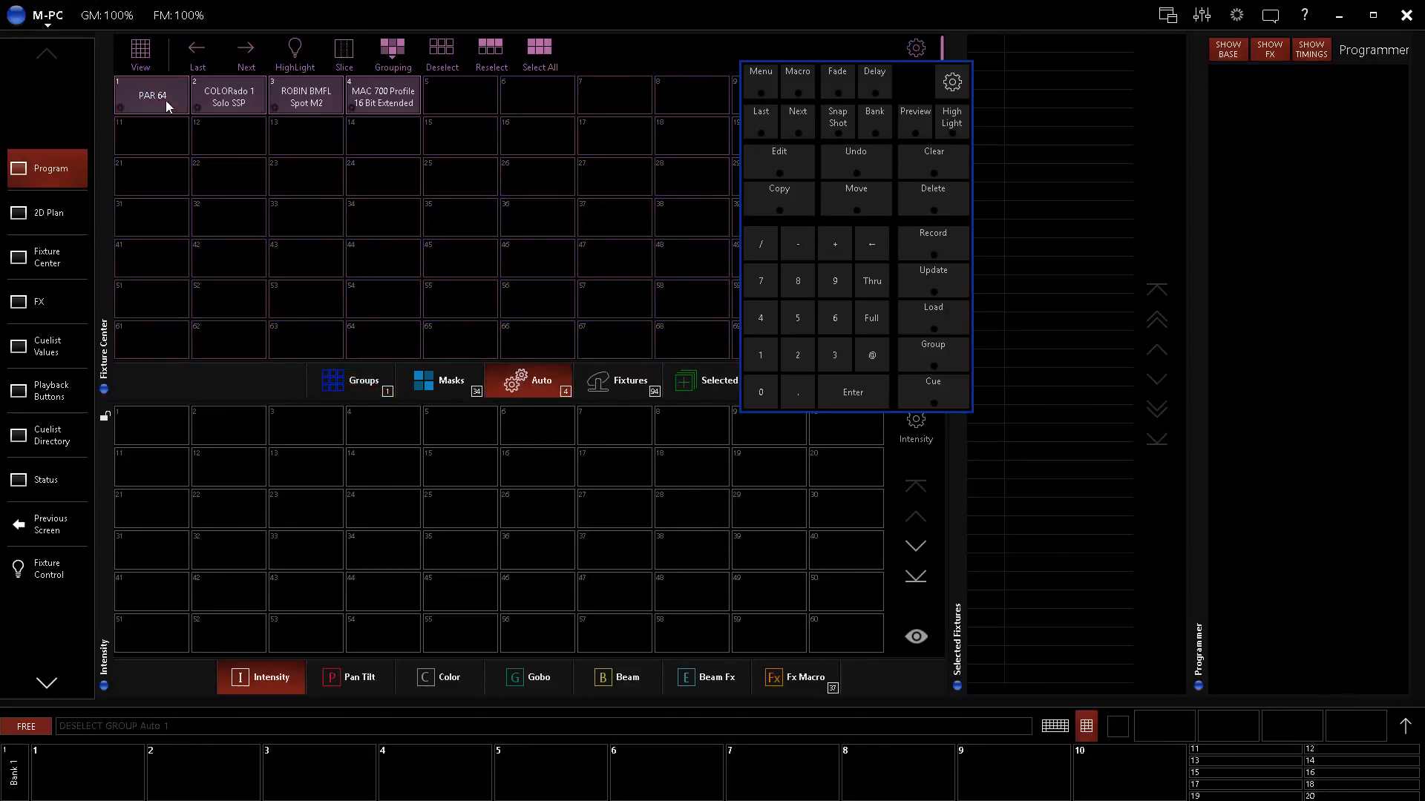
{"action": "left_click", "coordinate": [233, 99]}
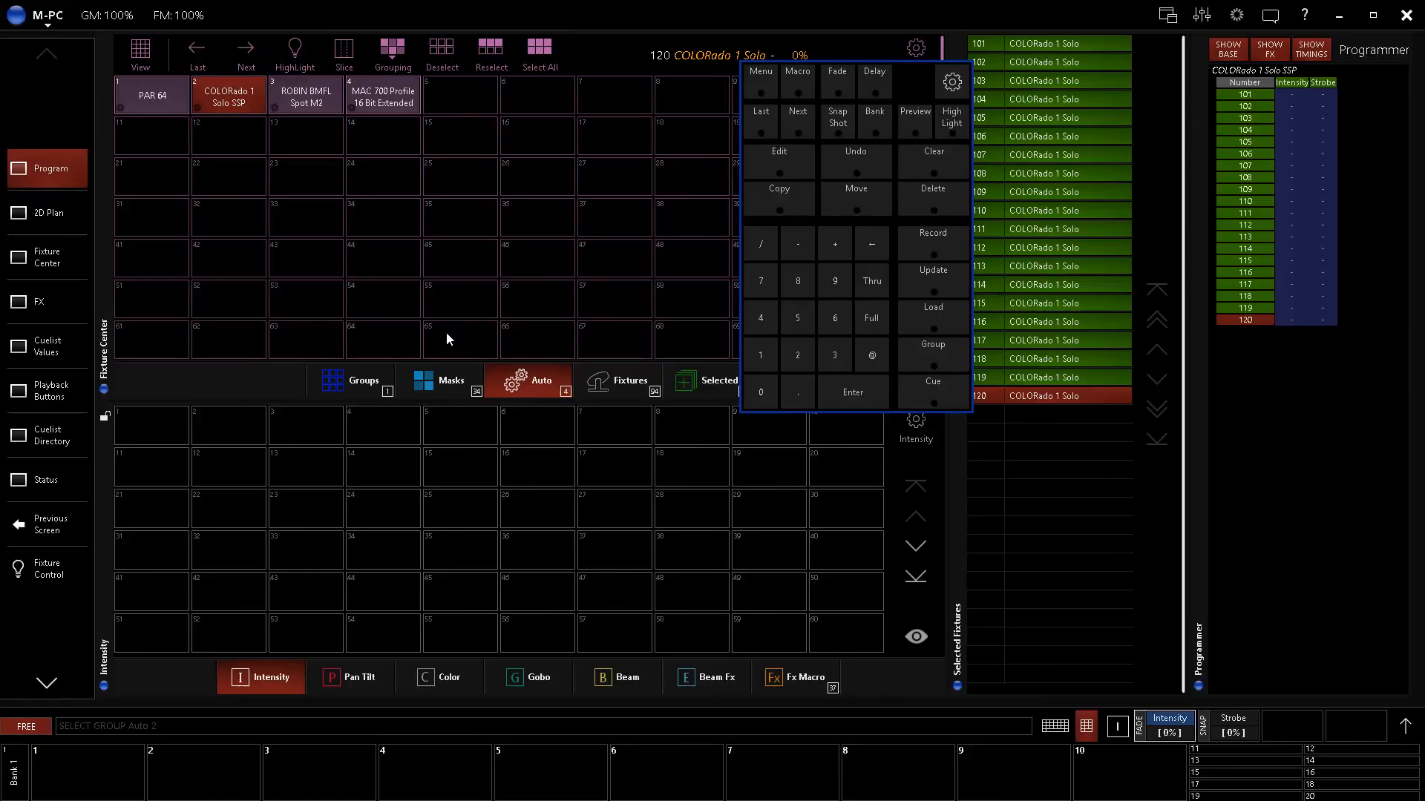
{"action": "left_click", "coordinate": [351, 386]}
{"action": "left_click", "coordinate": [920, 251]}
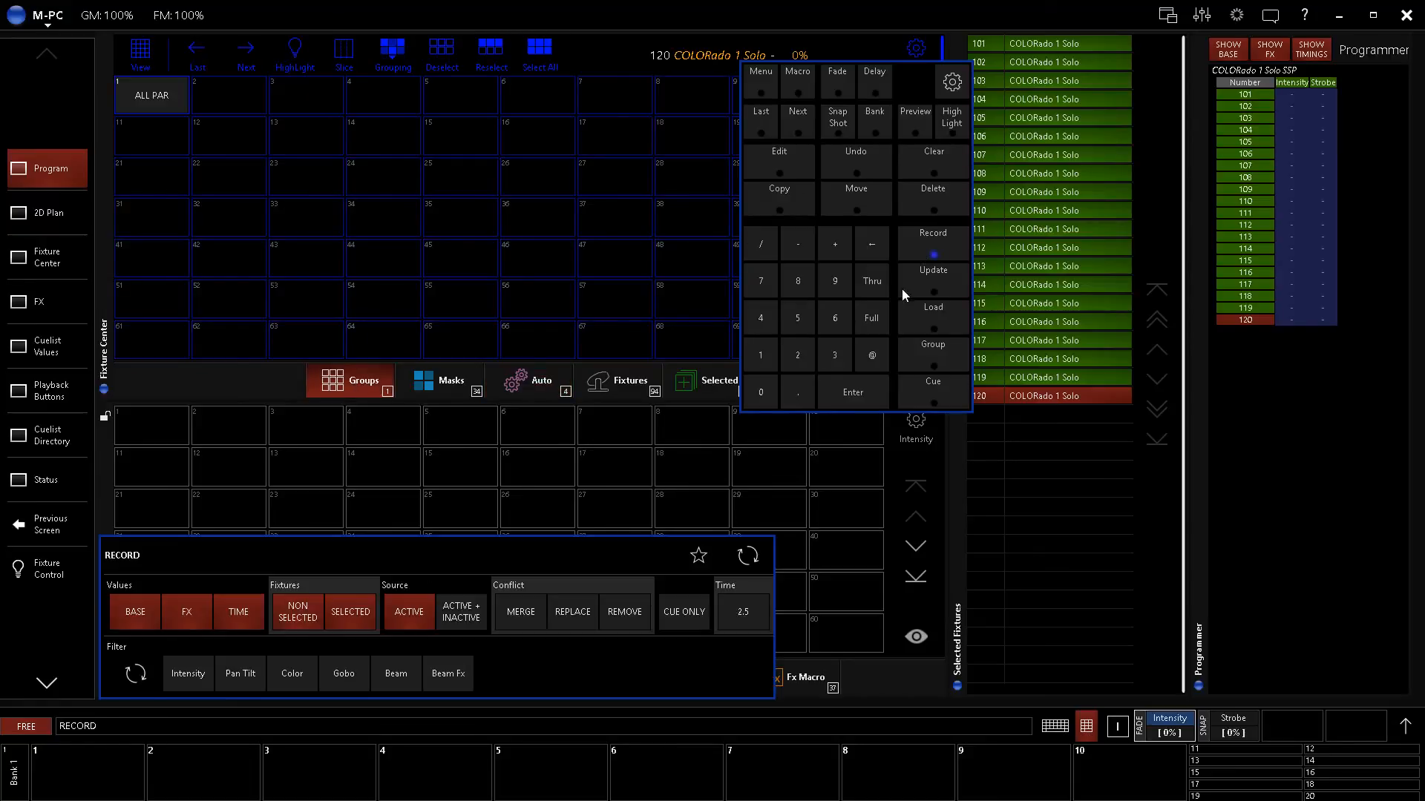
{"action": "left_click", "coordinate": [135, 146]}
{"action": "type", "text": "ALL SOL"}
{"action": "key", "text": "Return"}
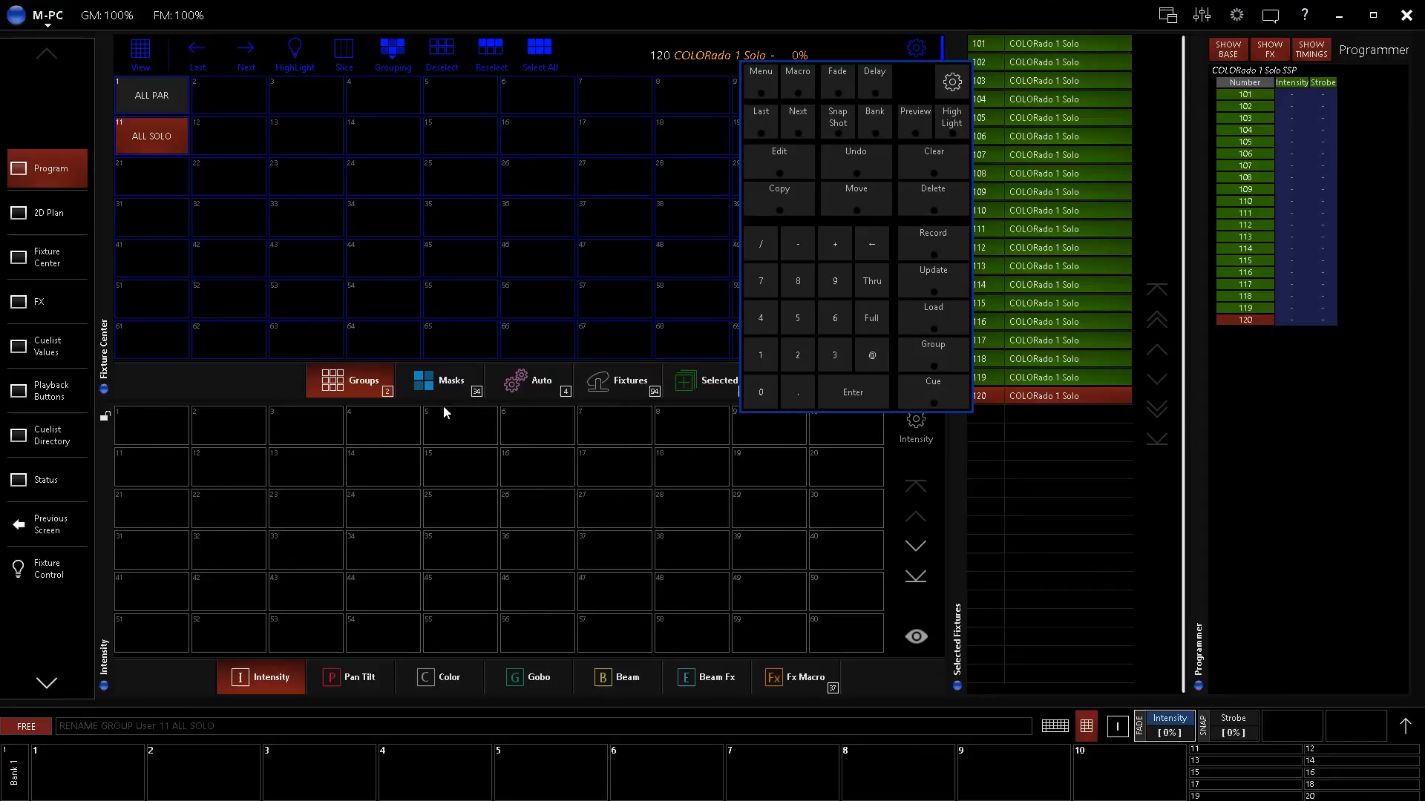
- Select all ROBIN BMFL Spot fixtures and record them as group 21, named ALL BMFL
{"action": "left_click", "coordinate": [550, 377]}
{"action": "left_click", "coordinate": [329, 105]}
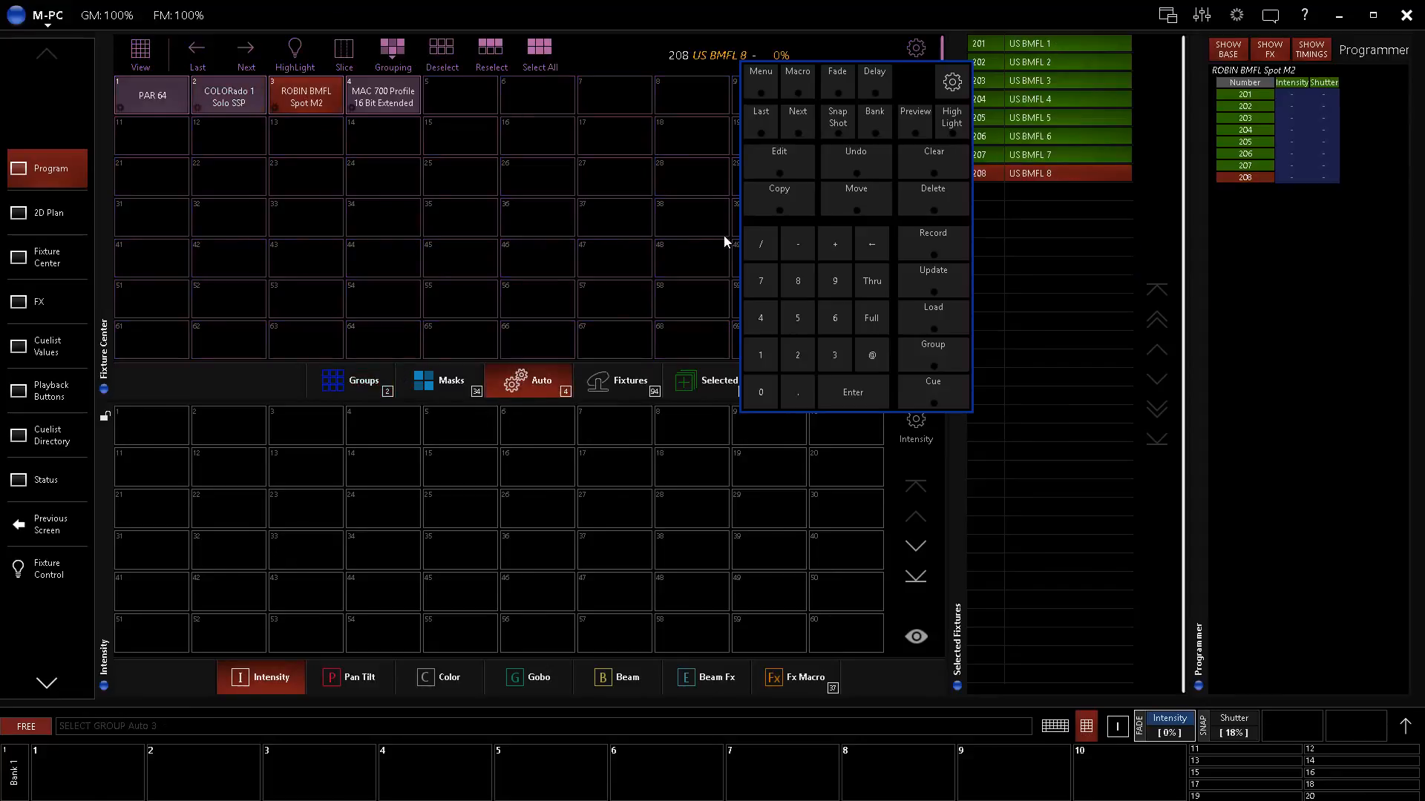
{"action": "left_click", "coordinate": [343, 384]}
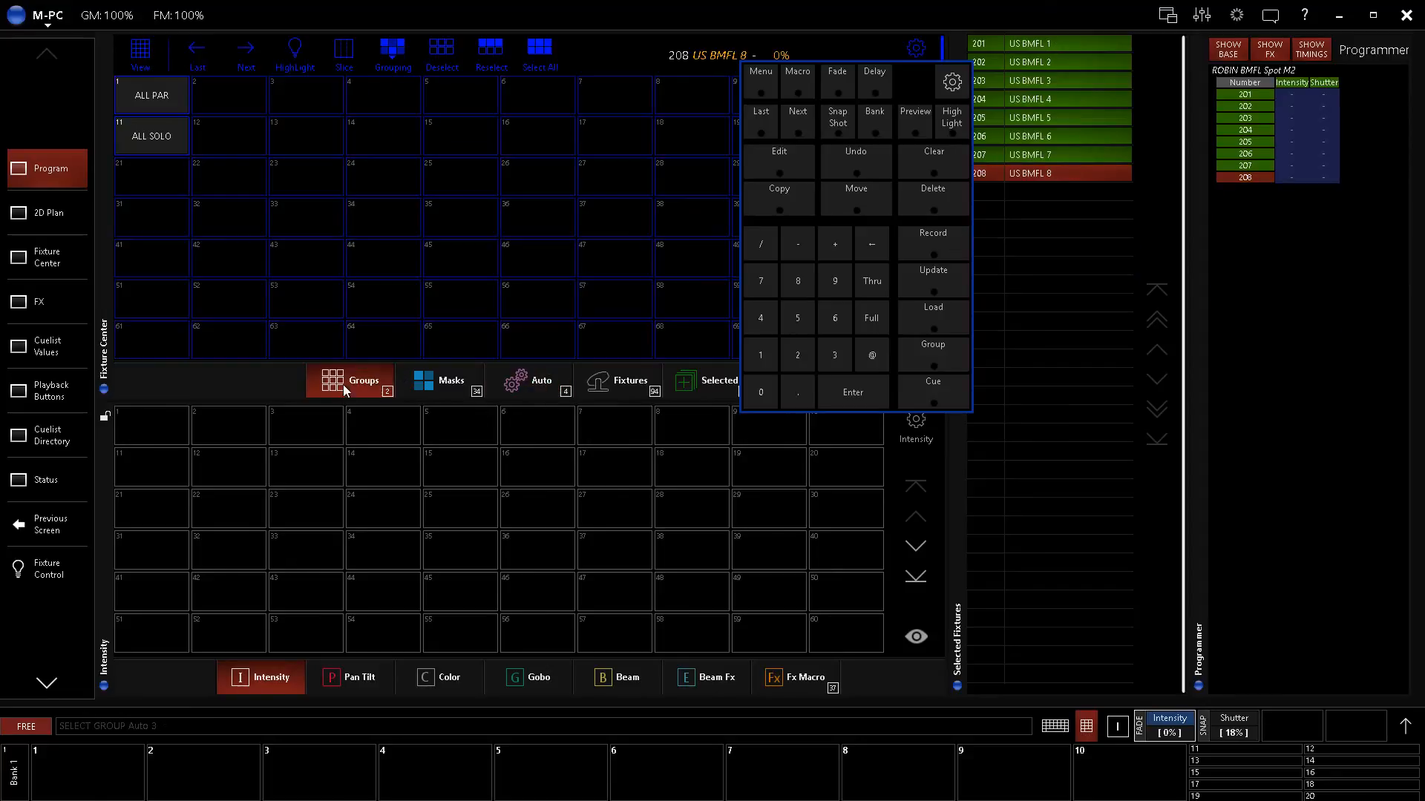
{"action": "left_click", "coordinate": [950, 236]}
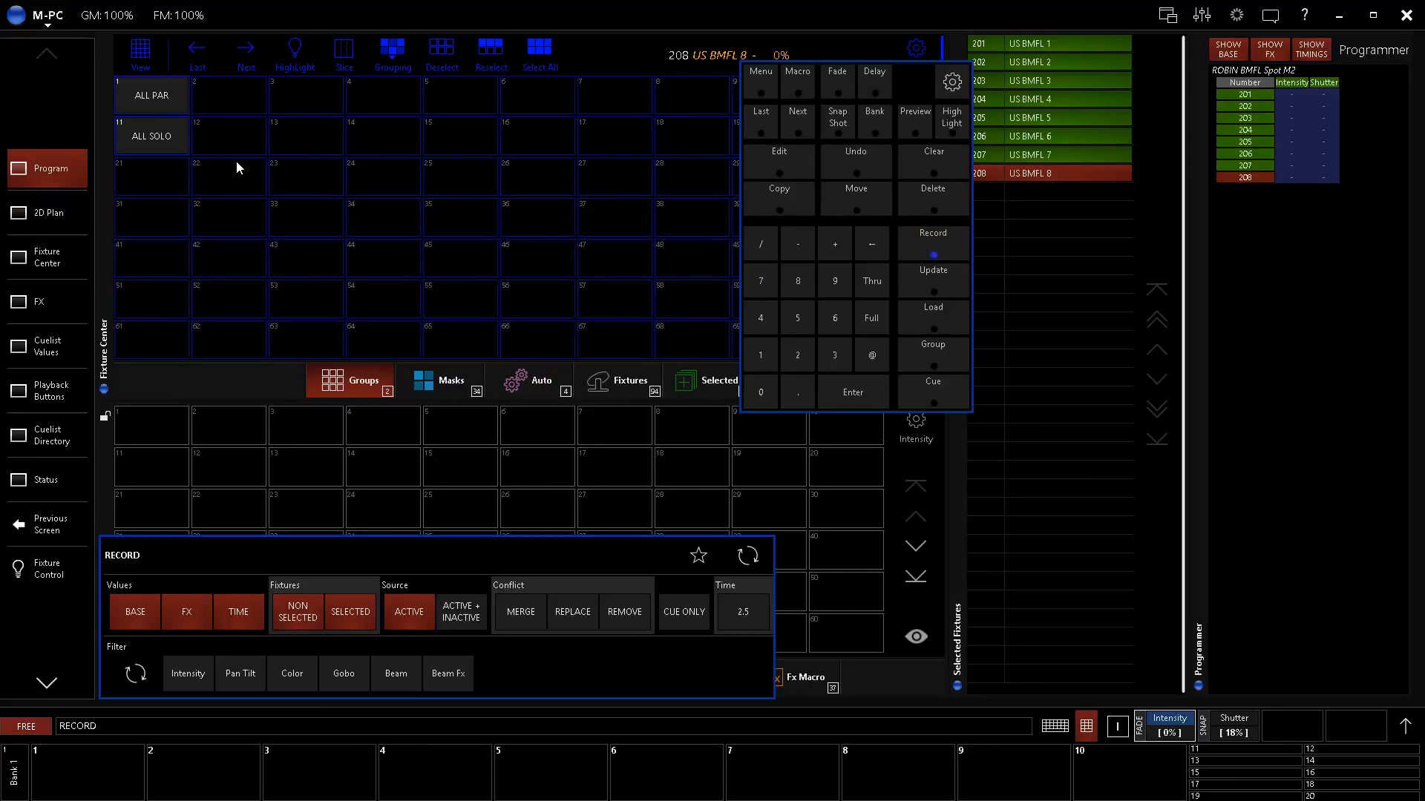
{"action": "left_click", "coordinate": [165, 172]}
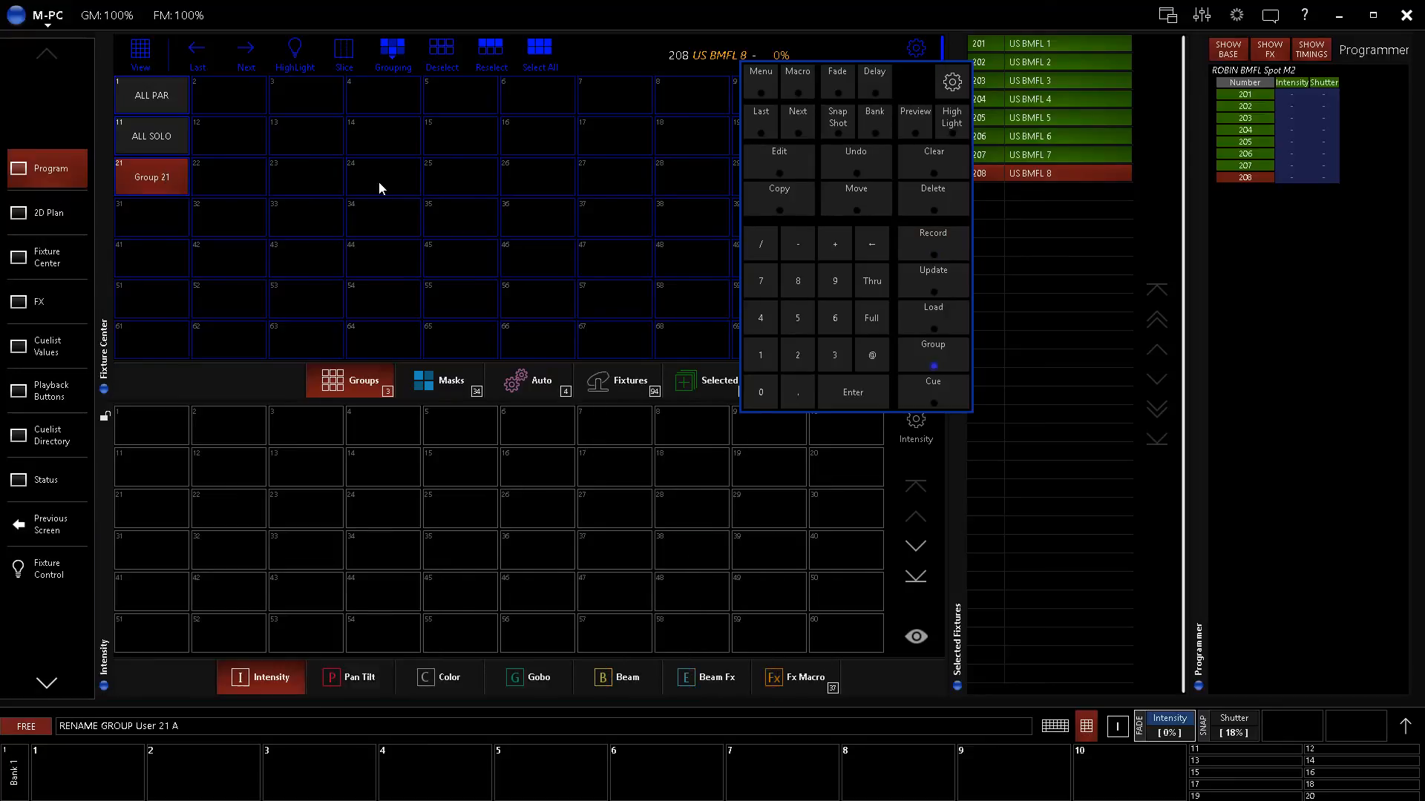
{"action": "type", "text": "ALL BMFL"}
{"action": "key", "text": "Return"}
- Select all MAC 700 Profile fixtures and record them as group 31, named ALL 700
{"action": "left_click", "coordinate": [531, 381]}
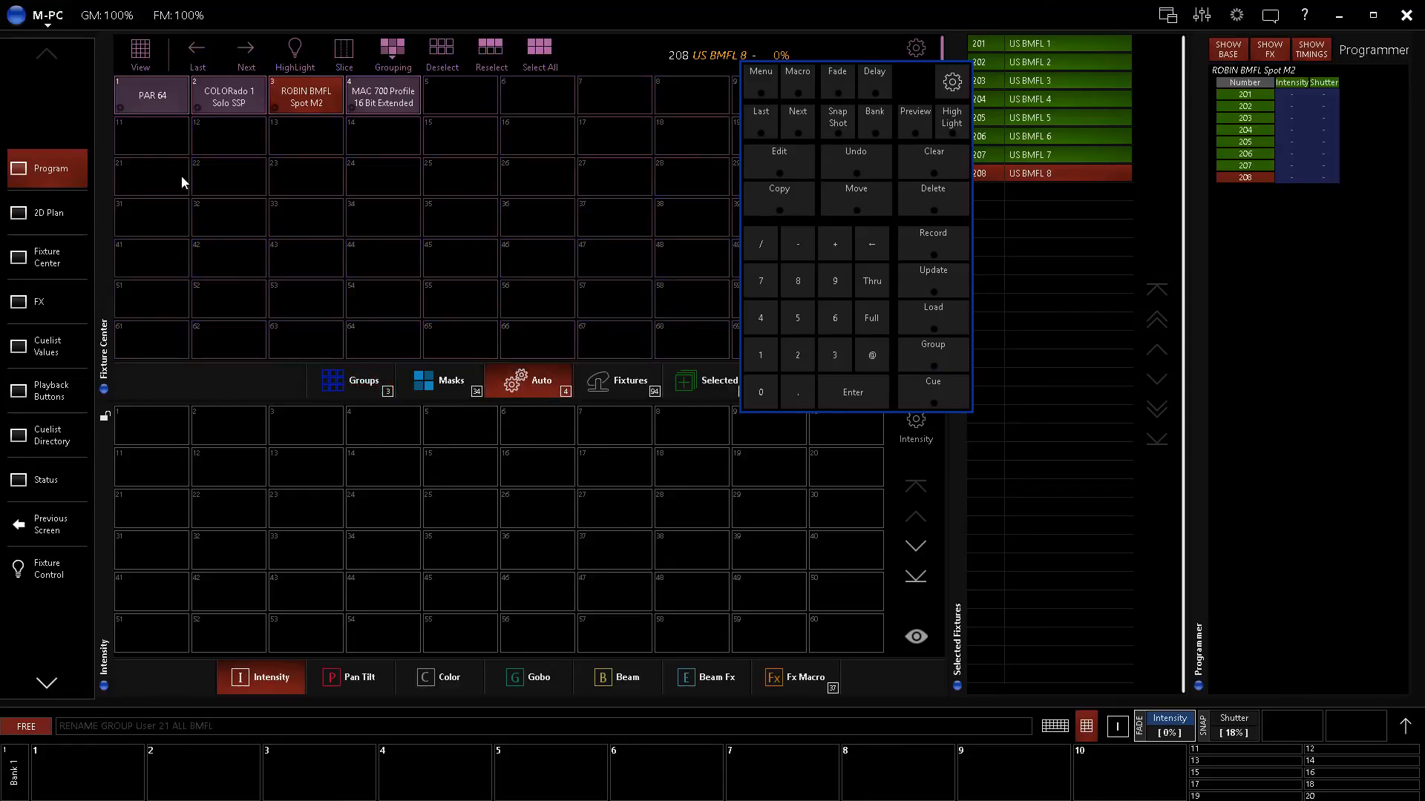
{"action": "left_click", "coordinate": [381, 101]}
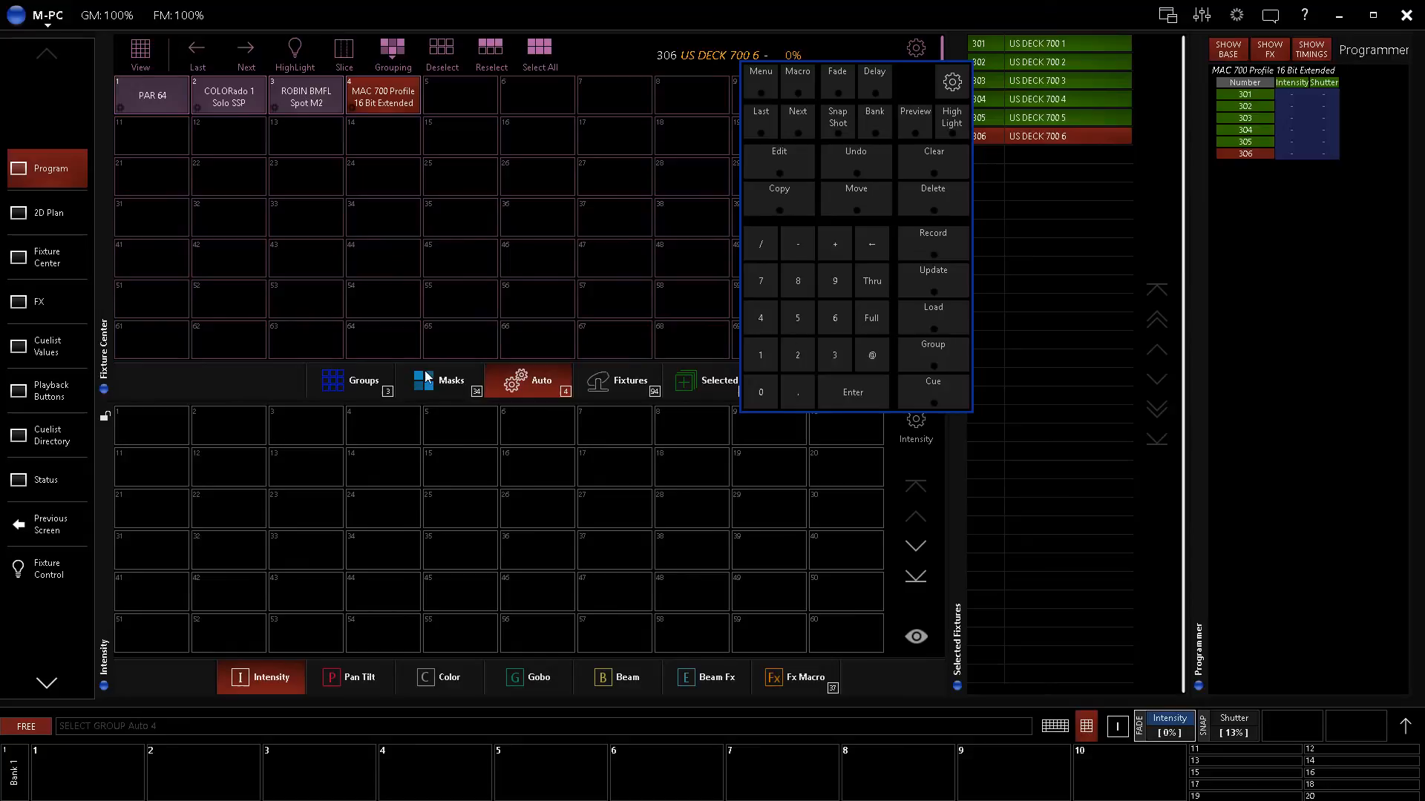
{"action": "left_click", "coordinate": [364, 382]}
{"action": "left_click", "coordinate": [933, 237]}
{"action": "left_click", "coordinate": [148, 216]}
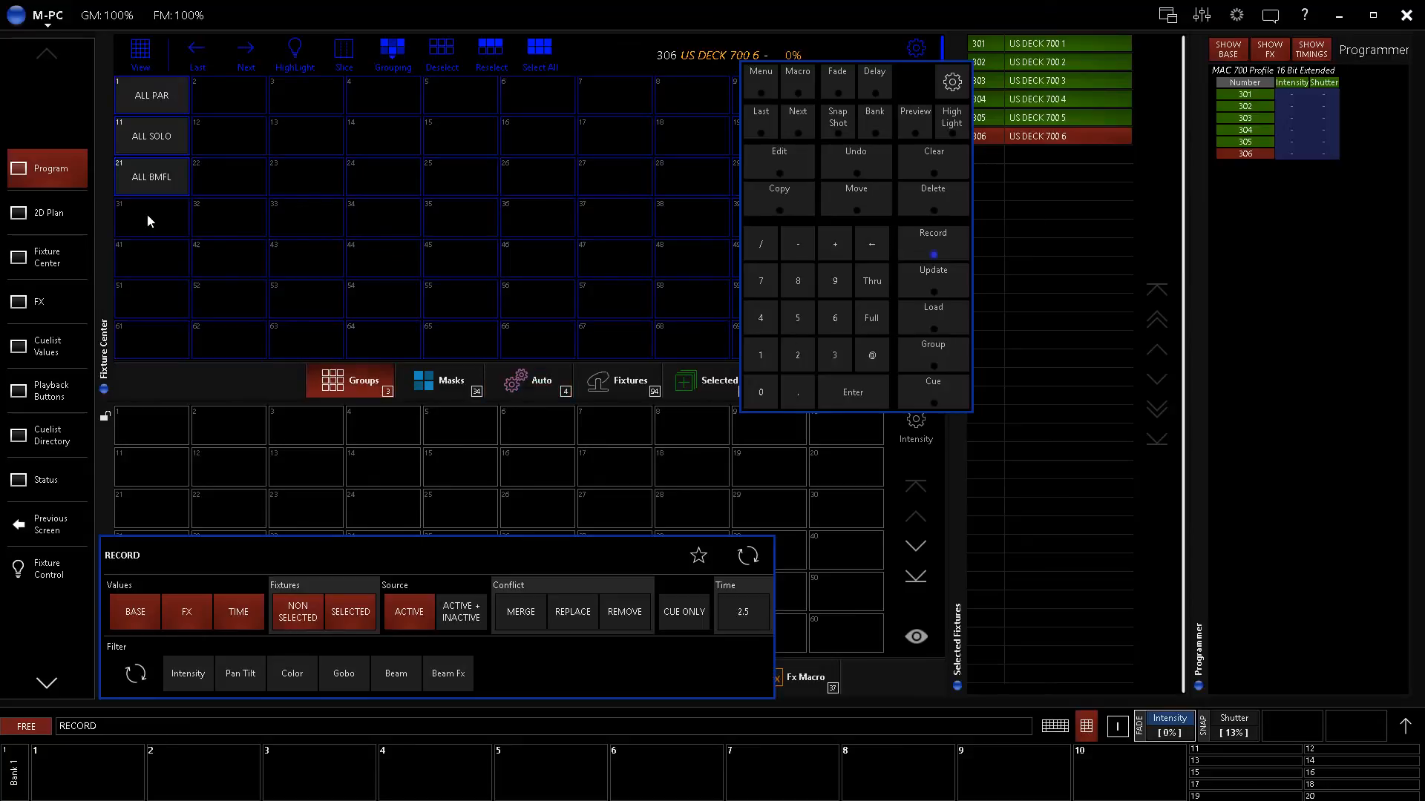
{"action": "type", "text": "ALL 700"}
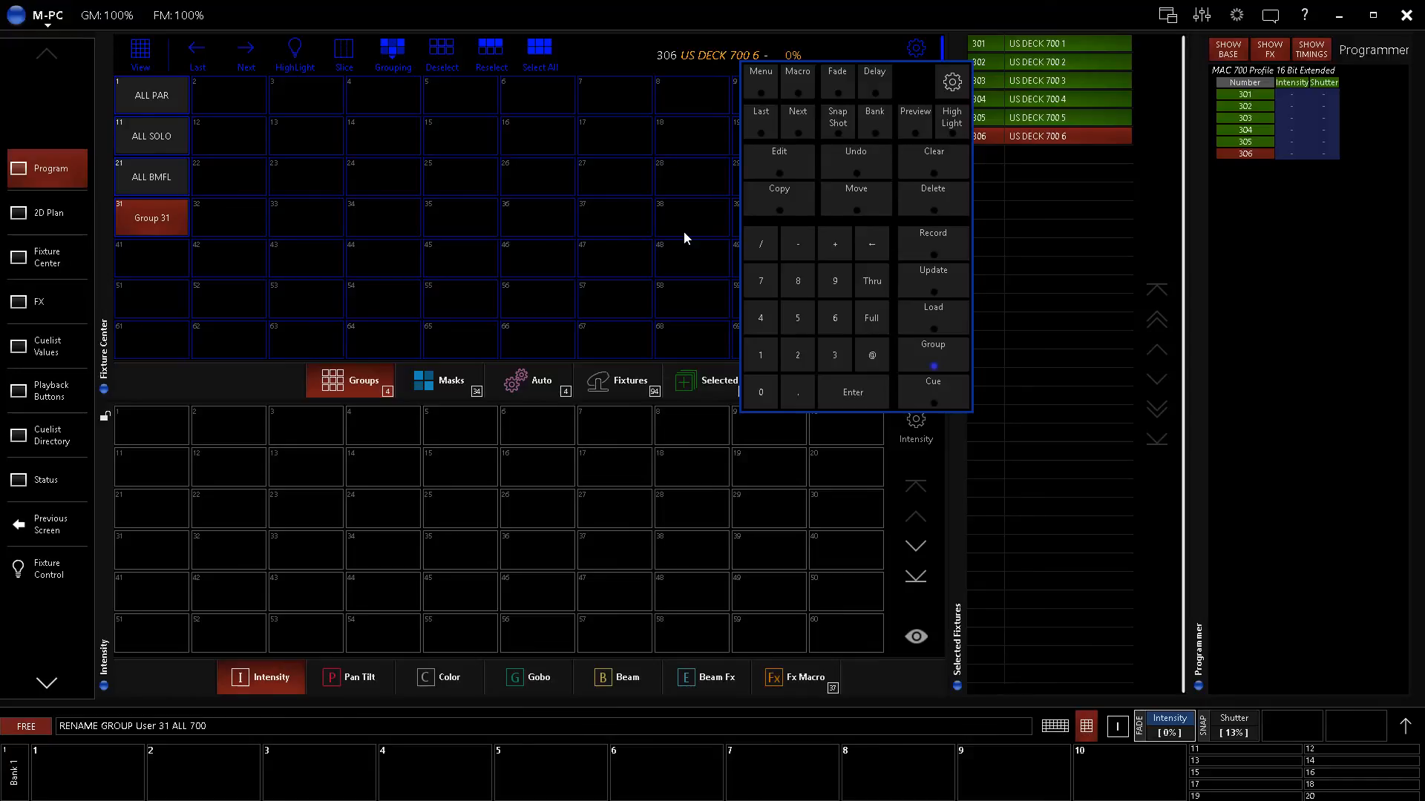
{"action": "key", "text": "Return"}
- Clear the programmer, recall the ALL 700 group to check its fixture selection order, and clear it again
{"action": "left_click_drag", "start_coordinate": [897, 79], "coordinate": [802, 71]}
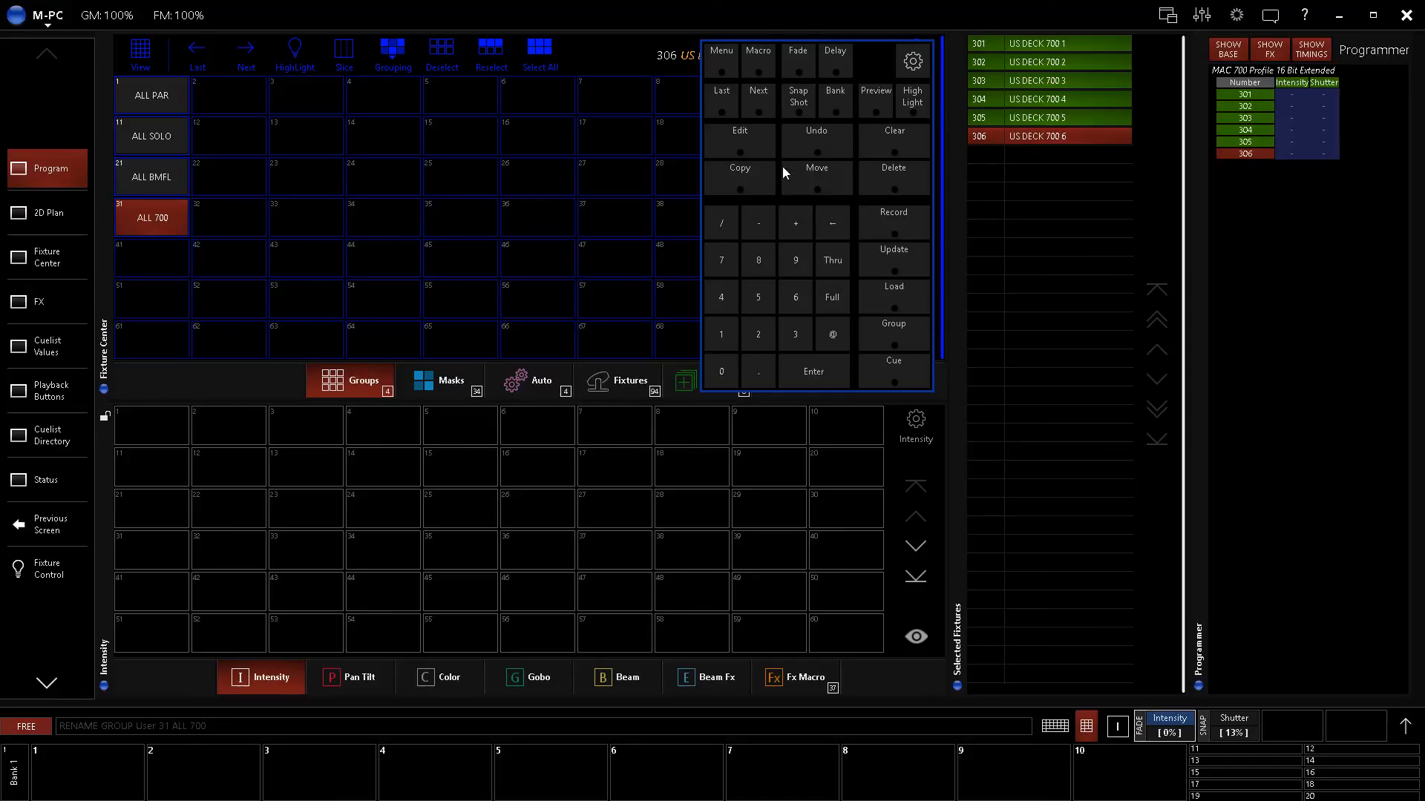
{"action": "left_click", "coordinate": [896, 140]}
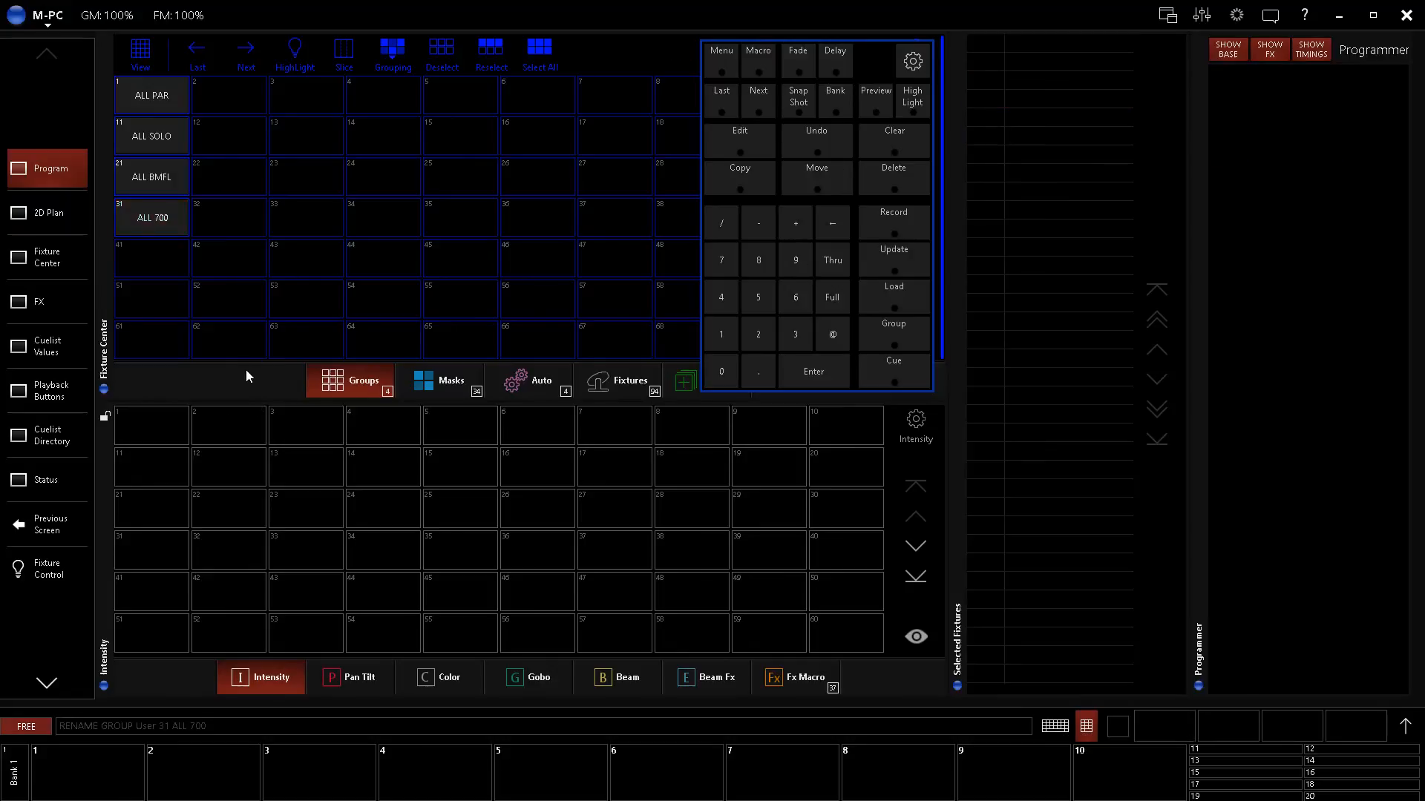
{"action": "left_click", "coordinate": [169, 219]}
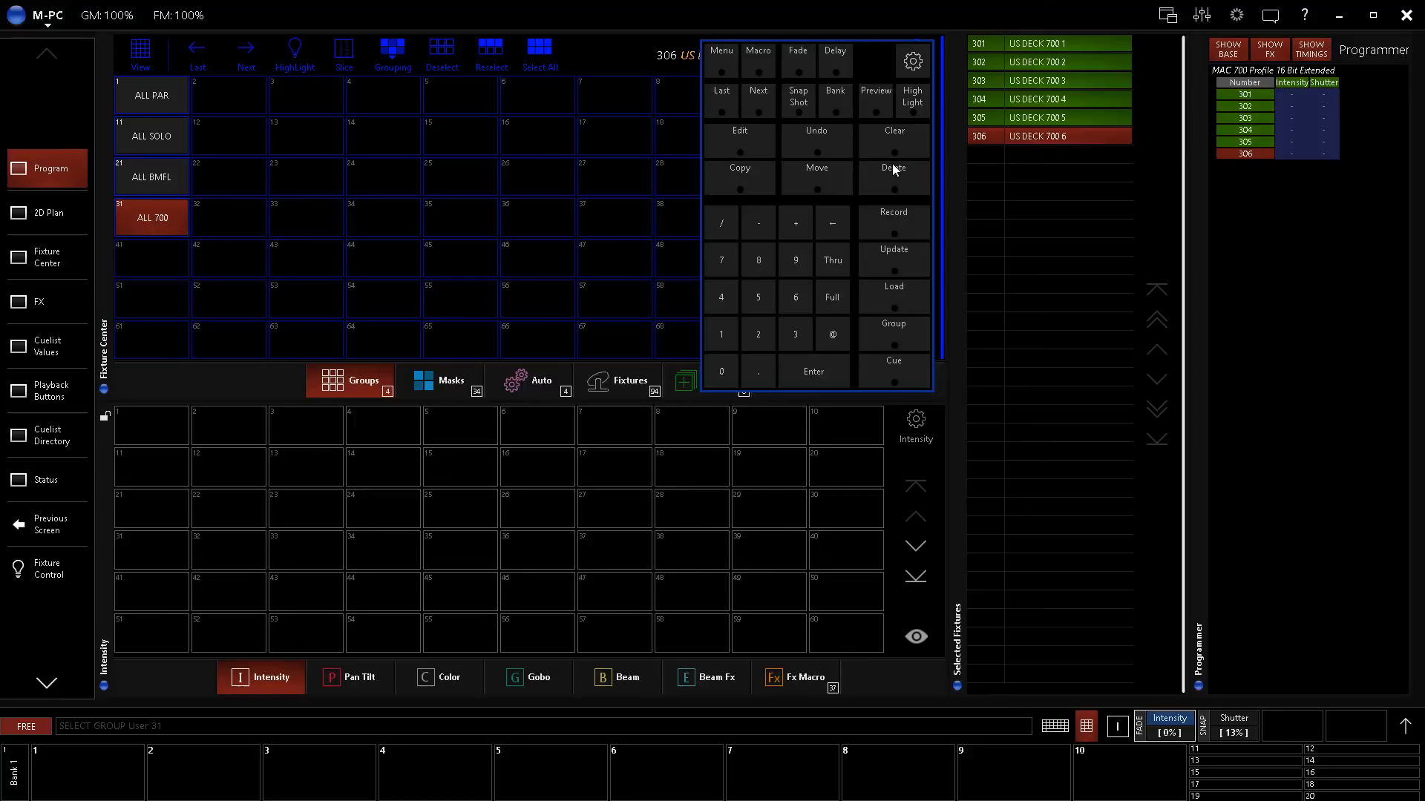
{"action": "left_click", "coordinate": [906, 140]}
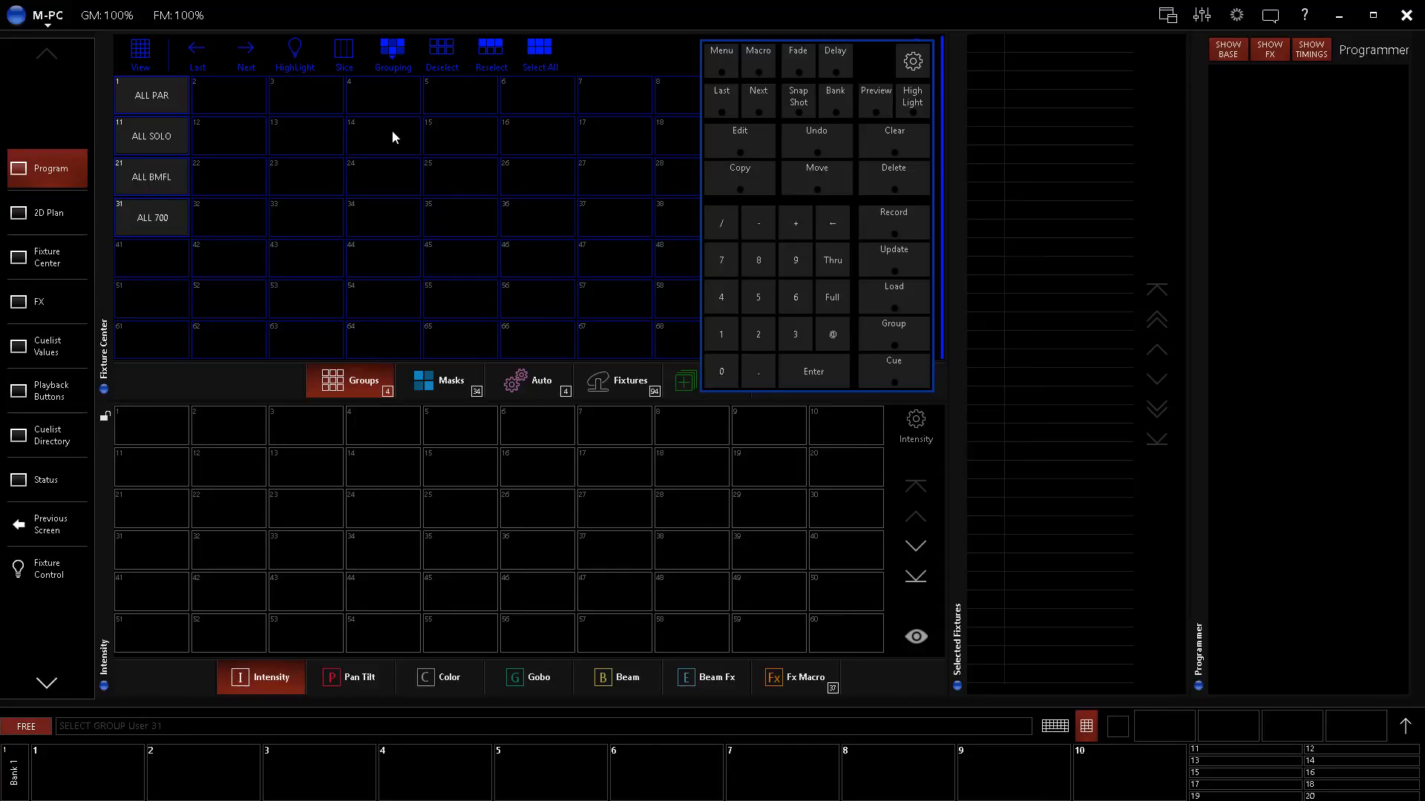
- Select the MAC 700 fixtures in reverse order, from 306 through 301
{"action": "left_click", "coordinate": [795, 335]}
{"action": "left_click", "coordinate": [831, 258]}
{"action": "left_click", "coordinate": [809, 335]}
{"action": "left_click", "coordinate": [820, 371]}
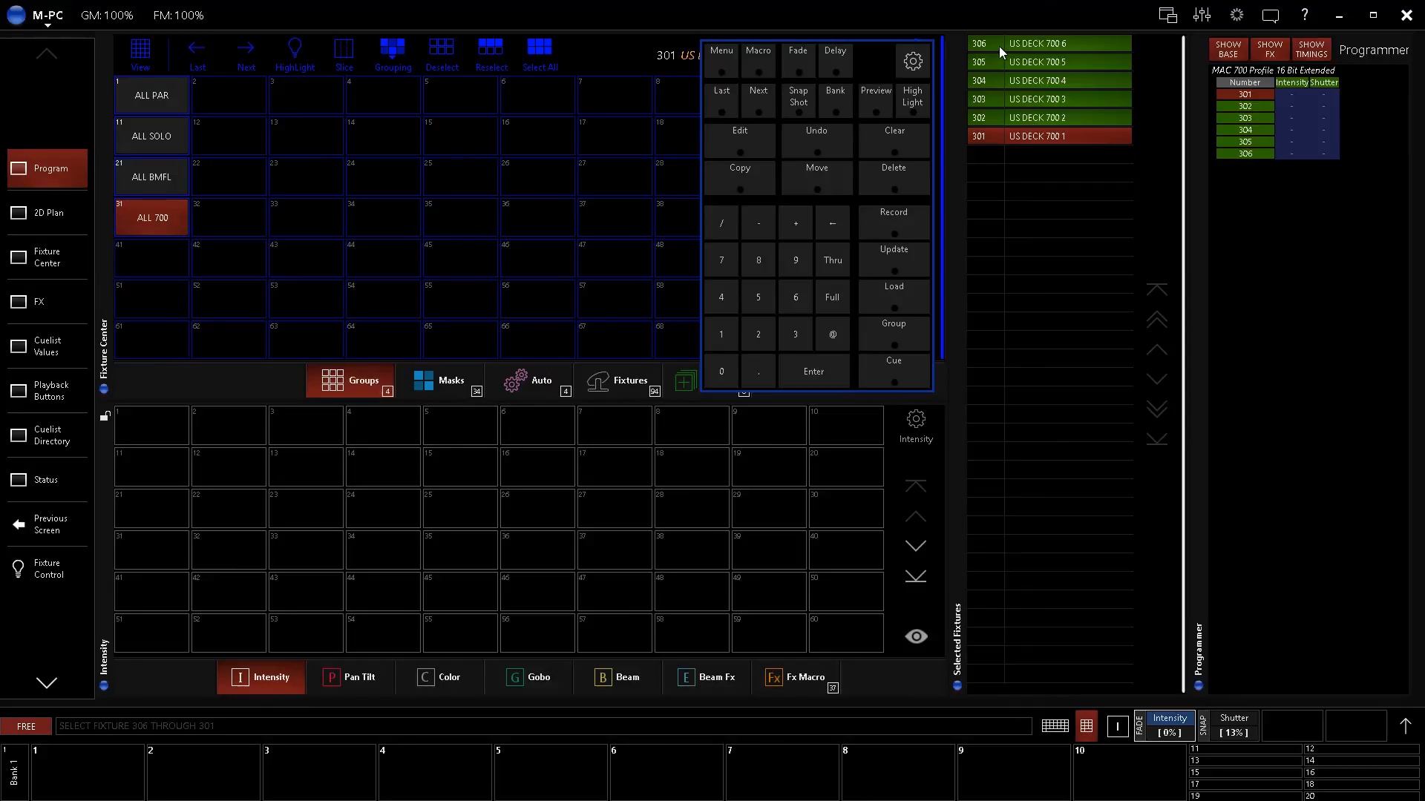
- Record the reversed selection as group 32 and name it ALL 700 REV
{"action": "left_click", "coordinate": [893, 216]}
{"action": "left_click", "coordinate": [227, 223]}
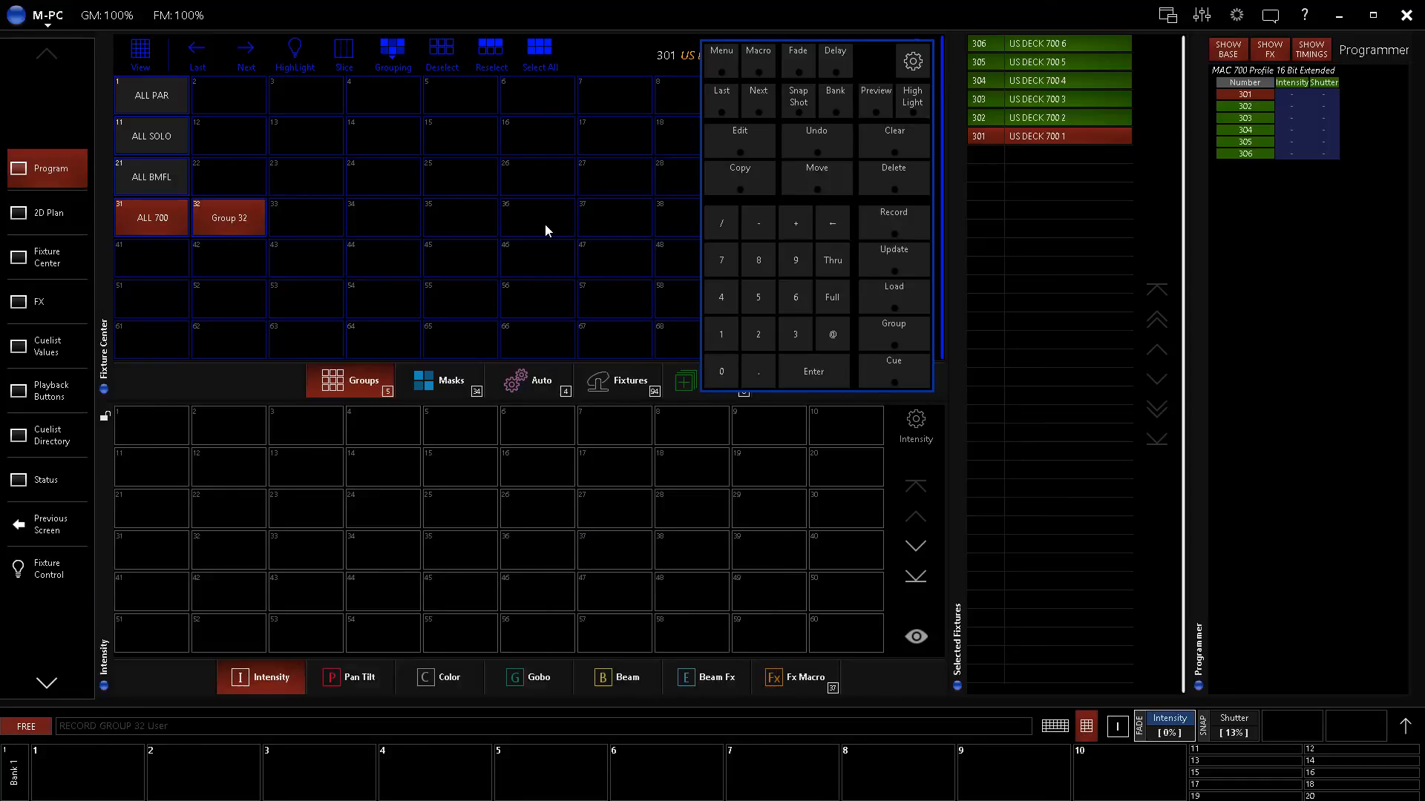
{"action": "type", "text": "a"}
{"action": "key", "text": "BackSpace"}
{"action": "key", "text": "BackSpace"}
{"action": "type", "text": "ALL 700"}
{"action": "key", "text": "Return"}
- Recall the ALL 700 REV and ALL PAR groups to check their fixtures, clearing the selection after each
{"action": "left_click", "coordinate": [242, 218]}
{"action": "left_click", "coordinate": [898, 149]}
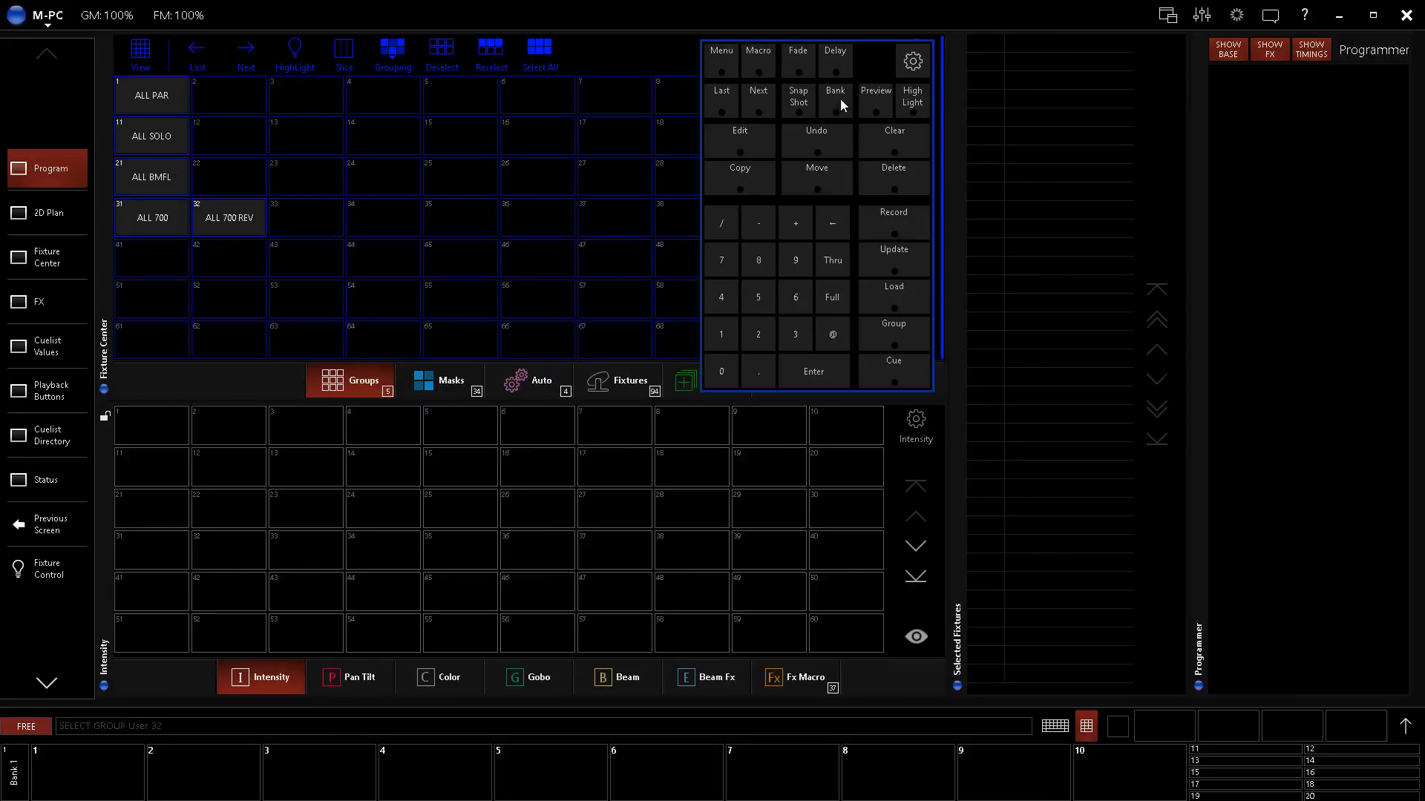
{"action": "left_click_drag", "start_coordinate": [873, 66], "coordinate": [878, 61]}
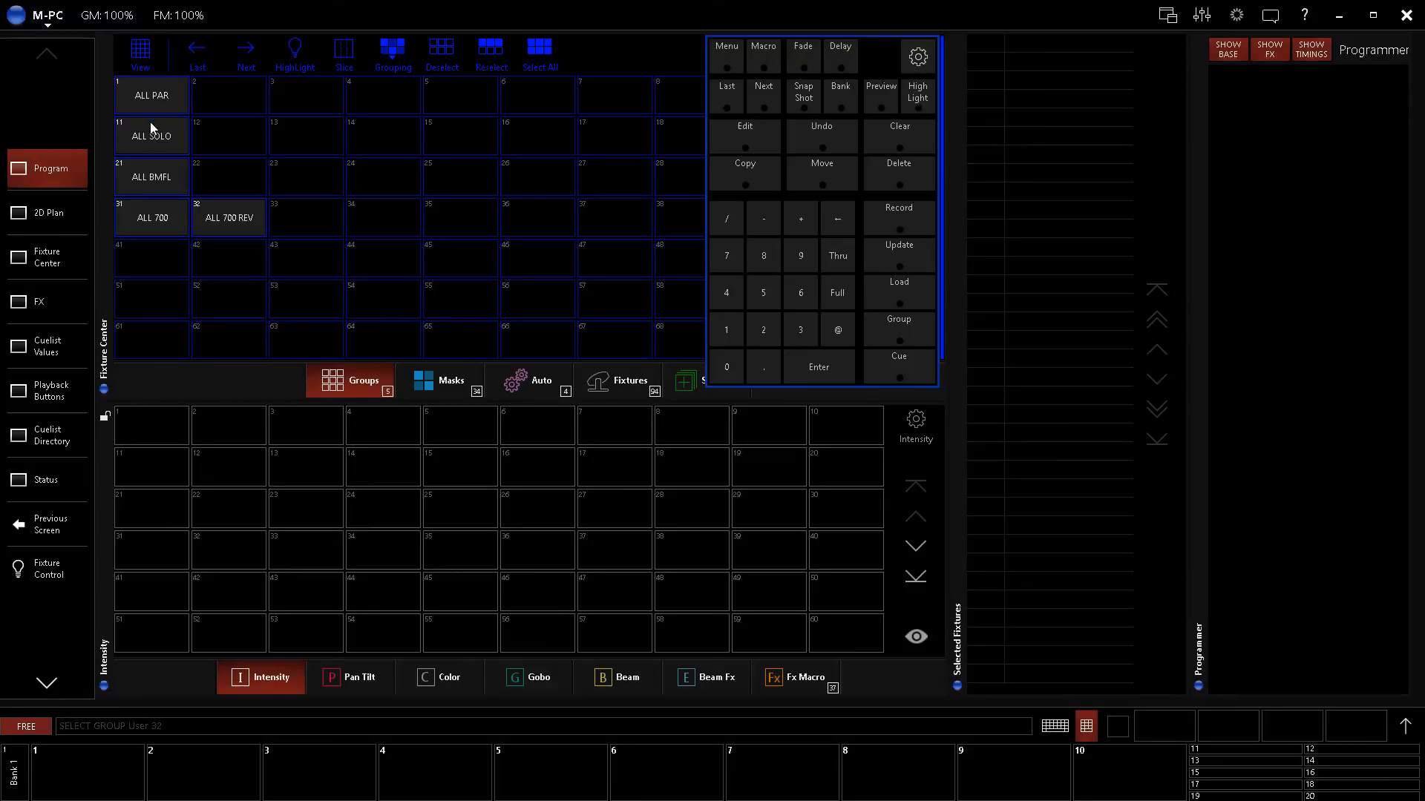
{"action": "left_click", "coordinate": [157, 101]}
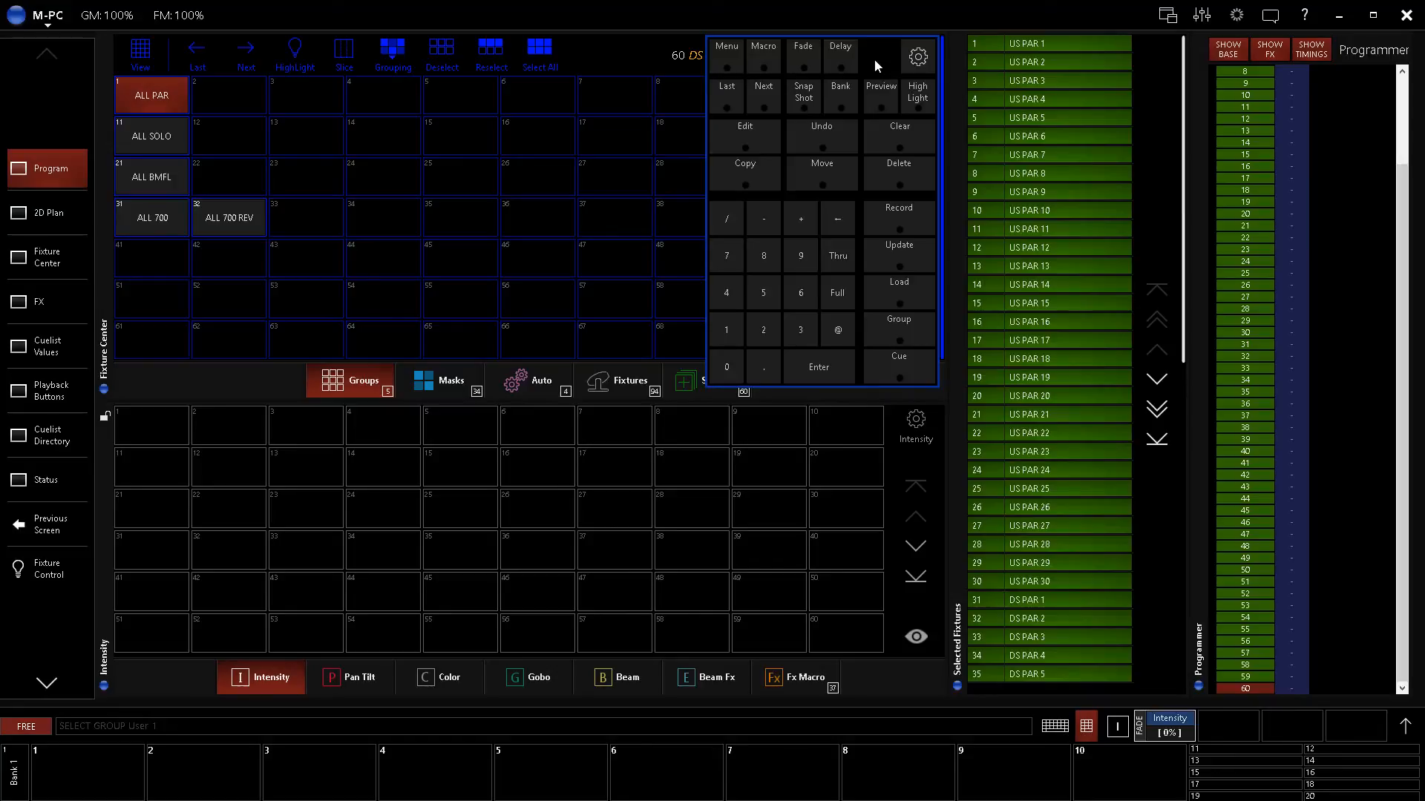
{"action": "left_click", "coordinate": [897, 129]}
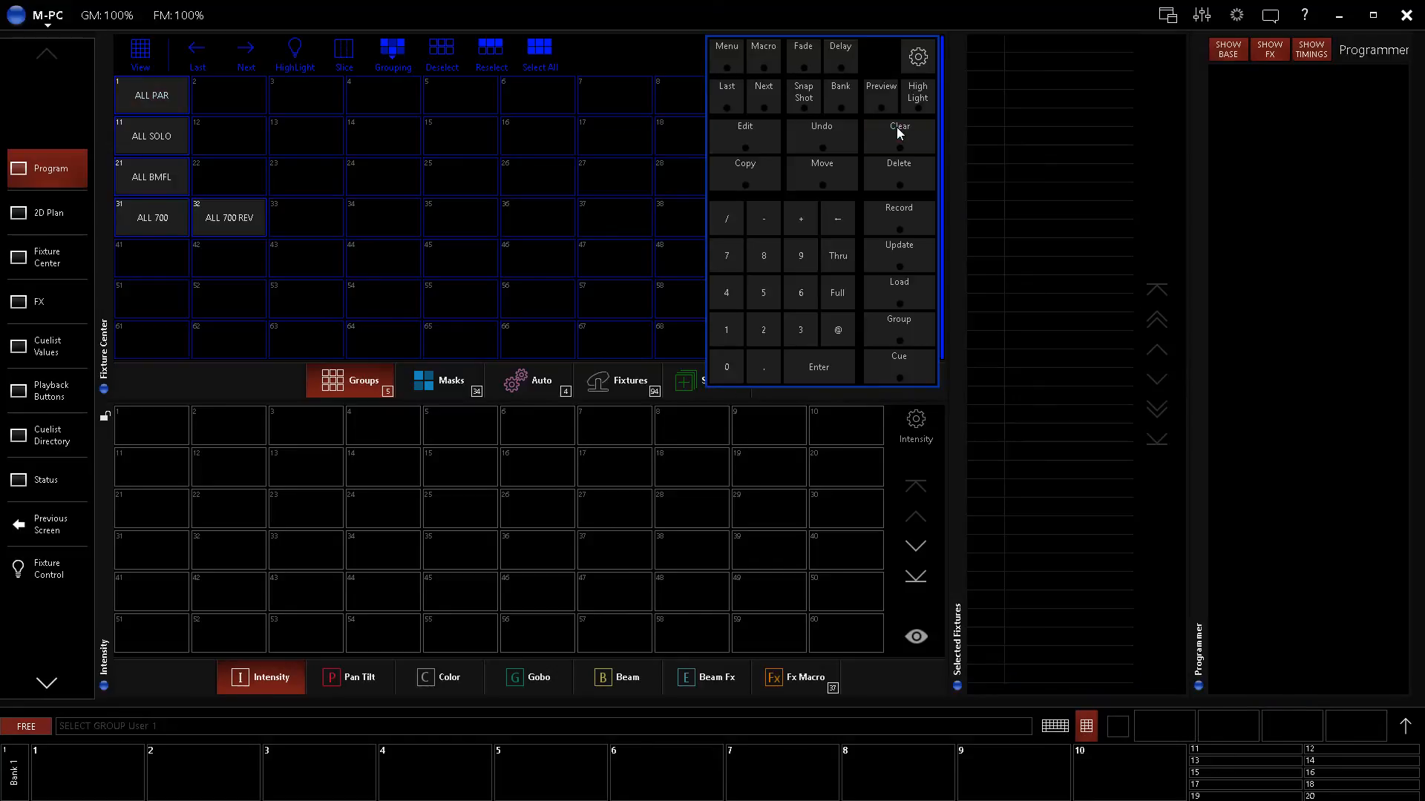
- Clear the pending entry and select PAR fixtures 1, 30, 7 and 24 in that order
{"action": "left_click", "coordinate": [728, 331]}
{"action": "left_click", "coordinate": [893, 136]}
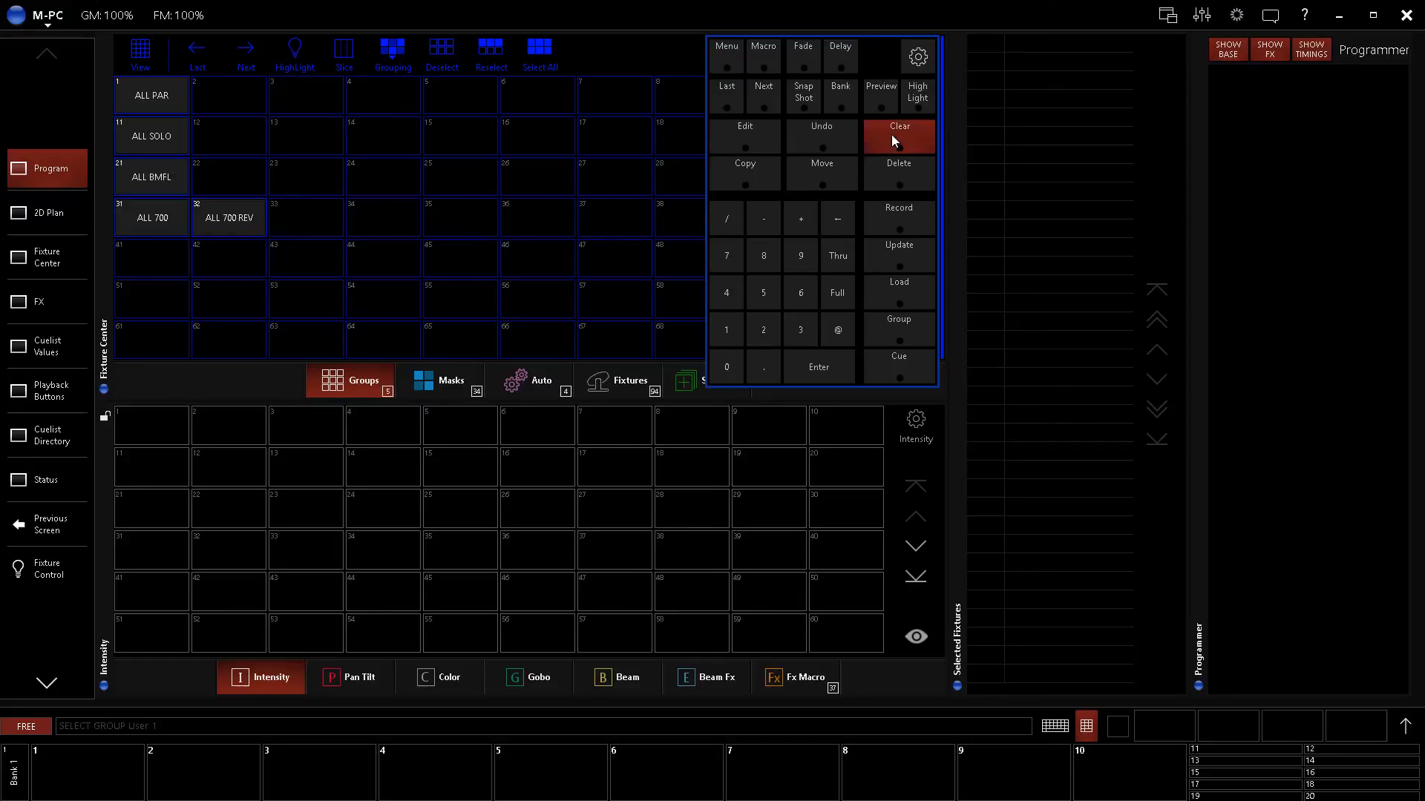
{"action": "left_click", "coordinate": [728, 329]}
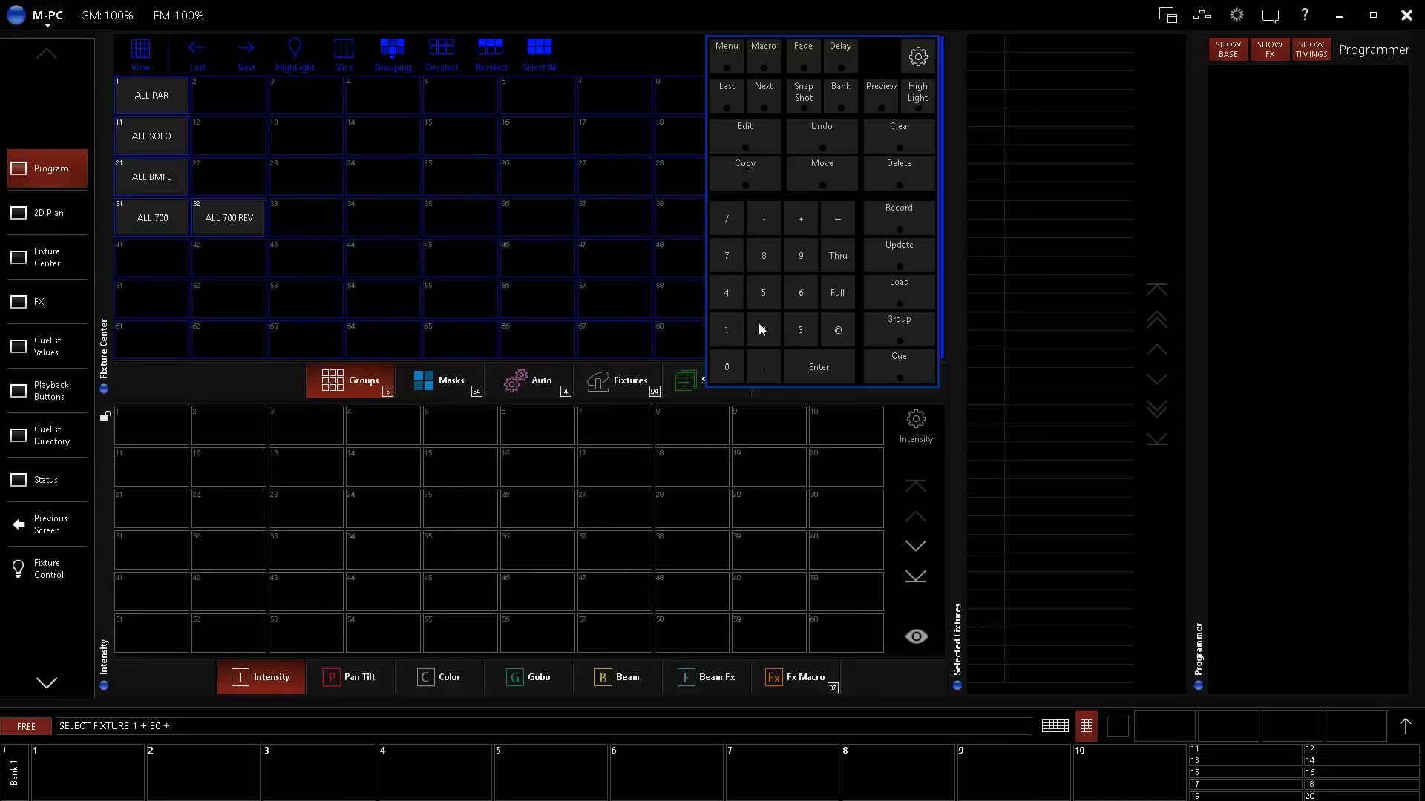
{"action": "left_click", "coordinate": [729, 256]}
{"action": "left_click", "coordinate": [821, 368]}
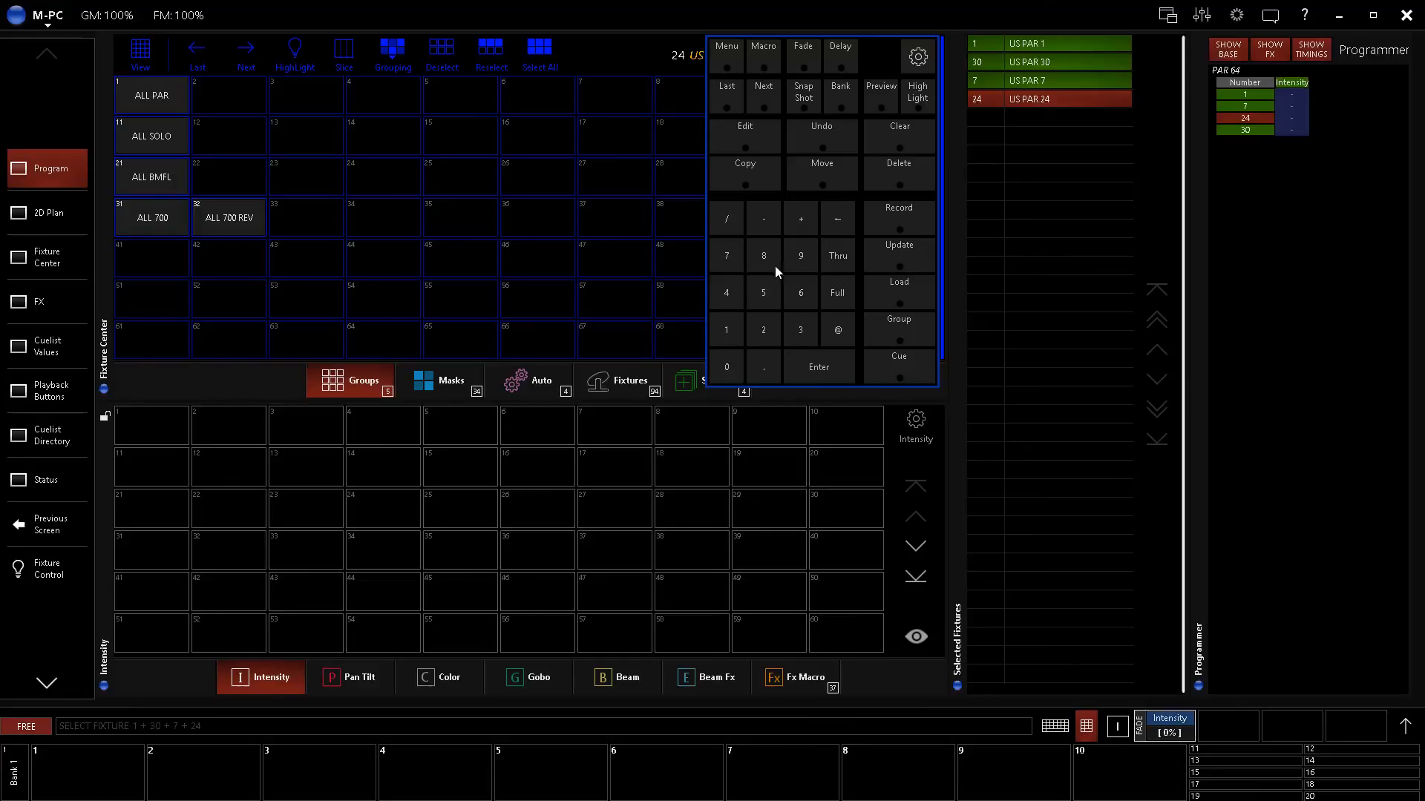
- Record the selected PAR fixtures as group 2 and name it PAR RED
{"action": "left_click", "coordinate": [901, 223]}
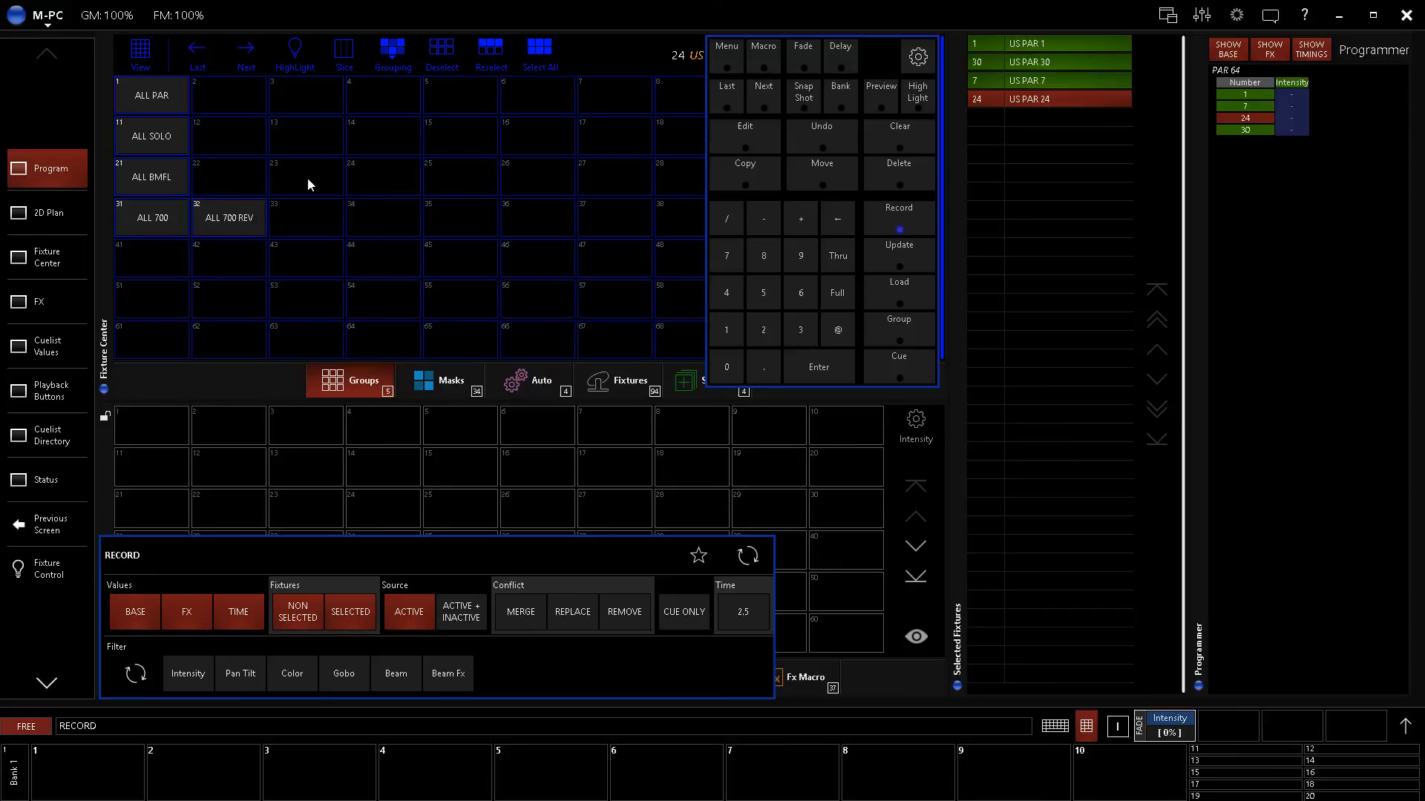
{"action": "left_click", "coordinate": [221, 95]}
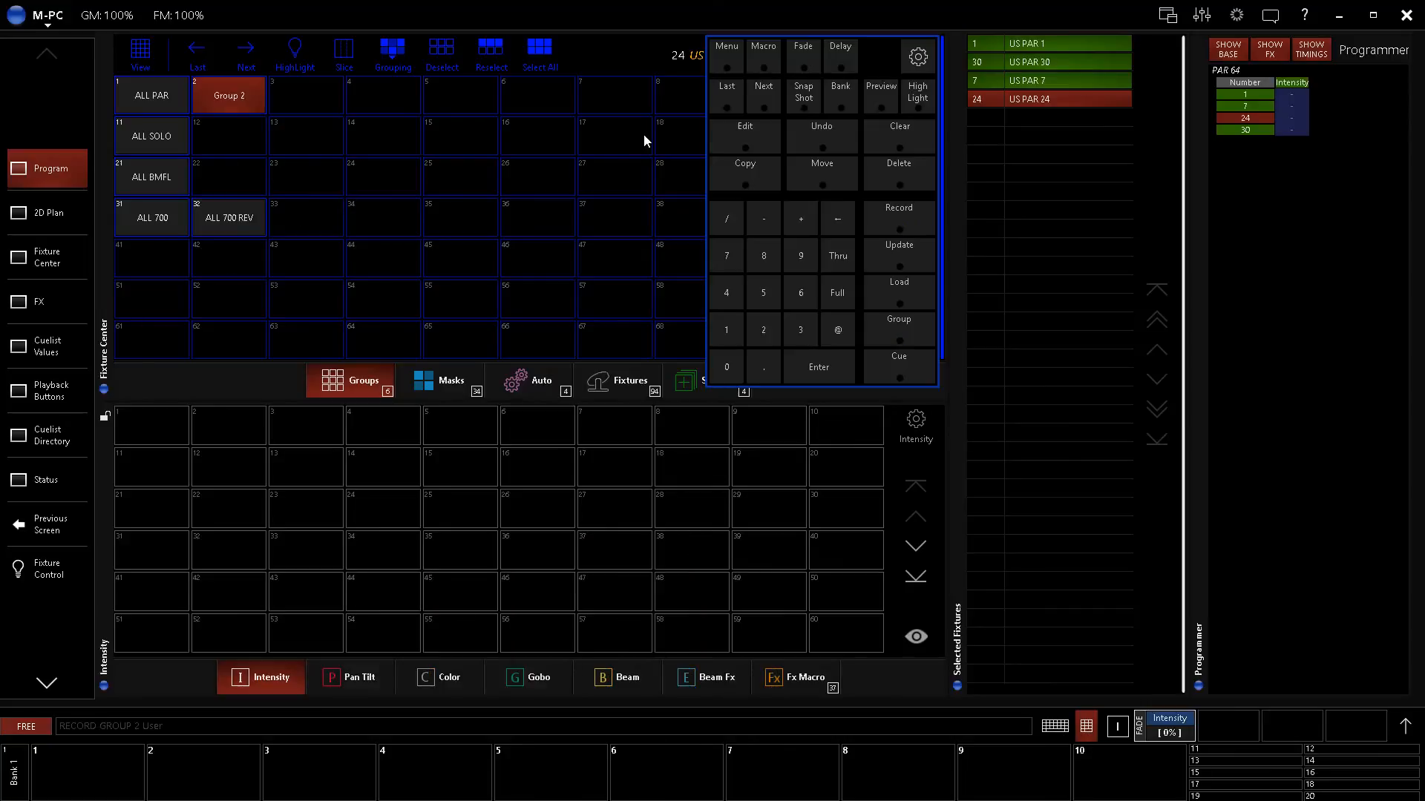
{"action": "type", "text": "RED"}
{"action": "key", "text": "BackSpace"}
{"action": "type", "text": "PAR RED"}
{"action": "key", "text": "Return"}
- Deselect the PAR RED group, recall it to check its fixtures, and clear the selection
{"action": "left_click", "coordinate": [208, 97]}
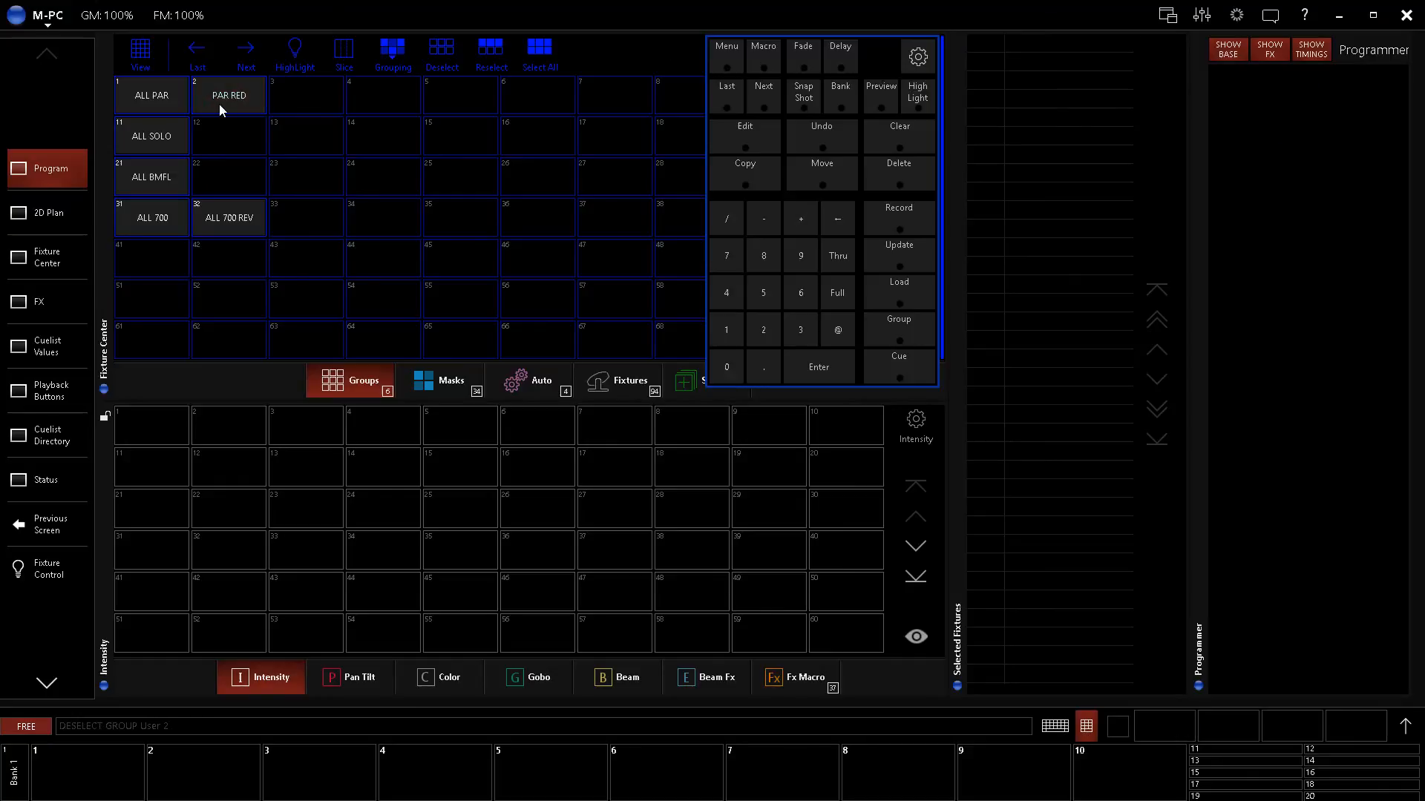
{"action": "left_click", "coordinate": [222, 95]}
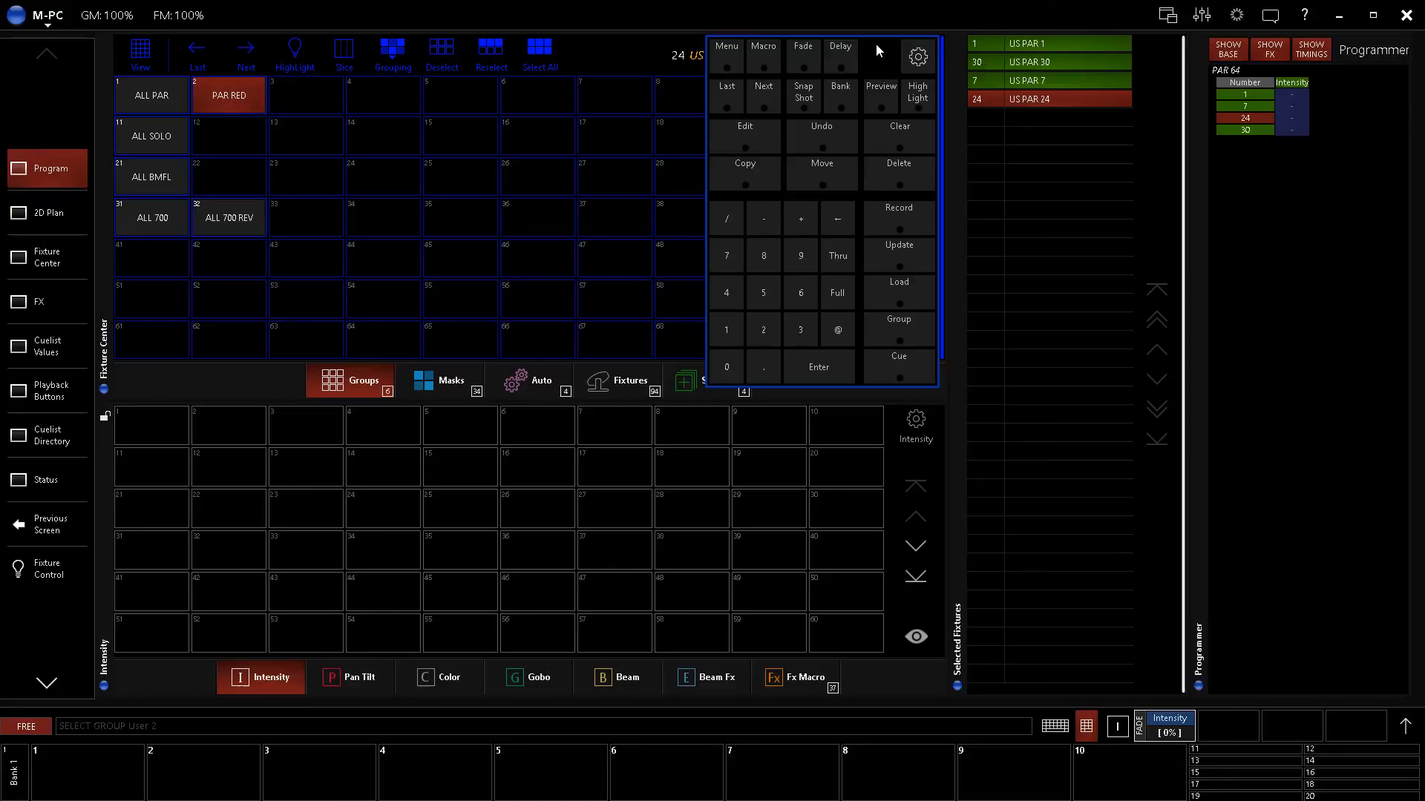
{"action": "left_click", "coordinate": [893, 130]}
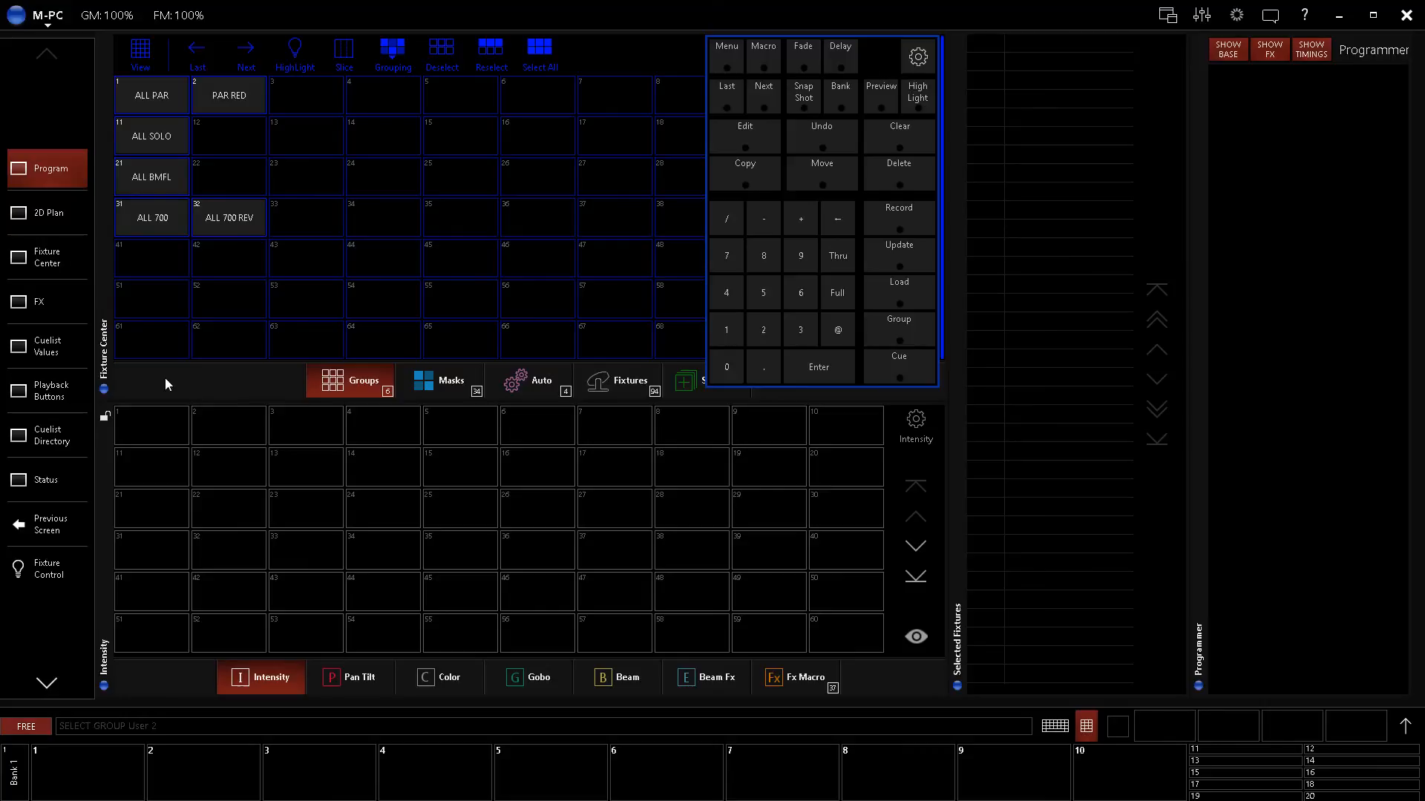